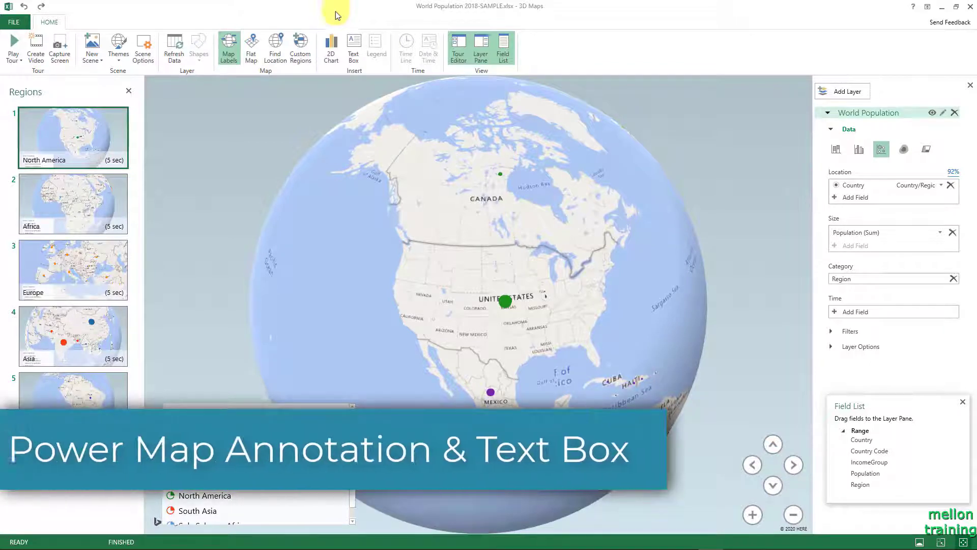
Add a text box titled 'Information for Countries, Population and Regions', not bold, red, size 26
{"action": "left_click", "coordinate": [360, 48]}
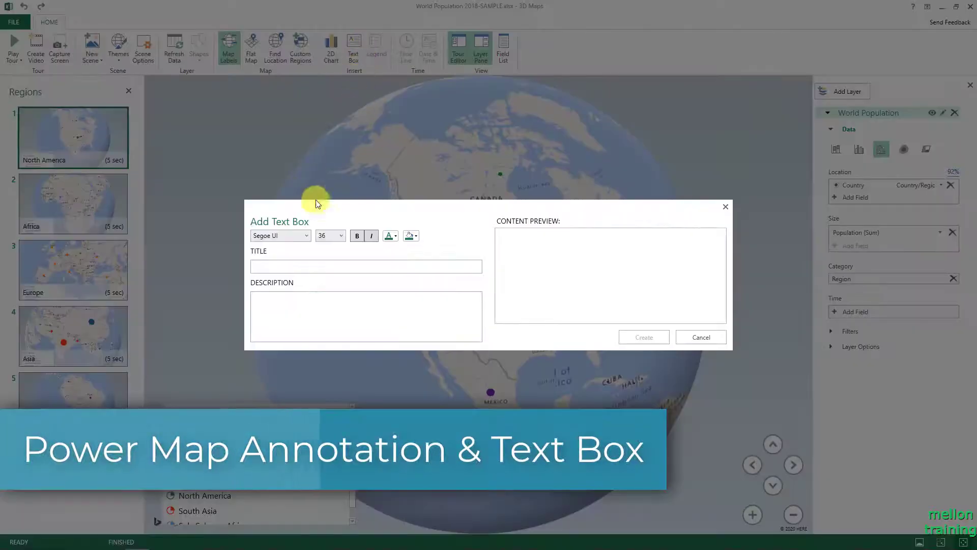
{"action": "left_click", "coordinate": [287, 268]}
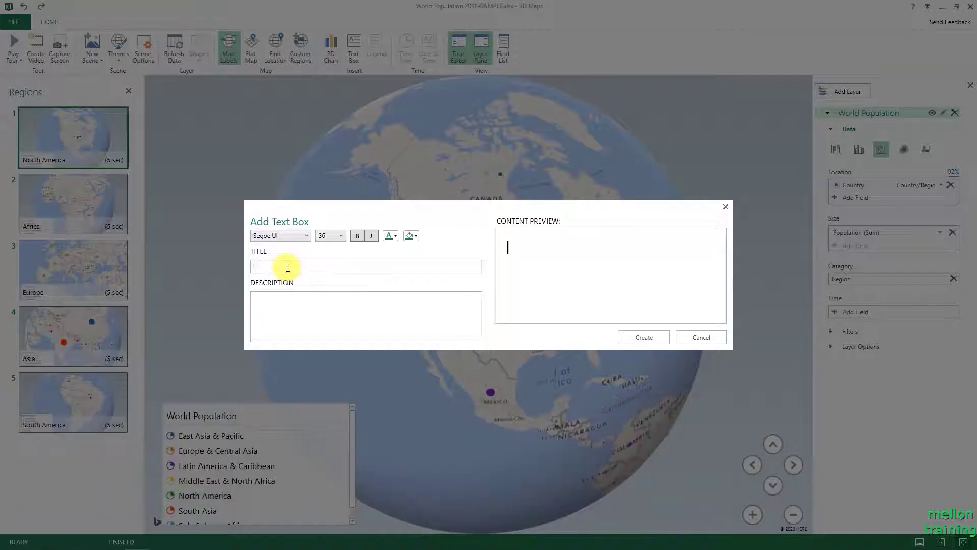
{"action": "type", "text": "Information"}
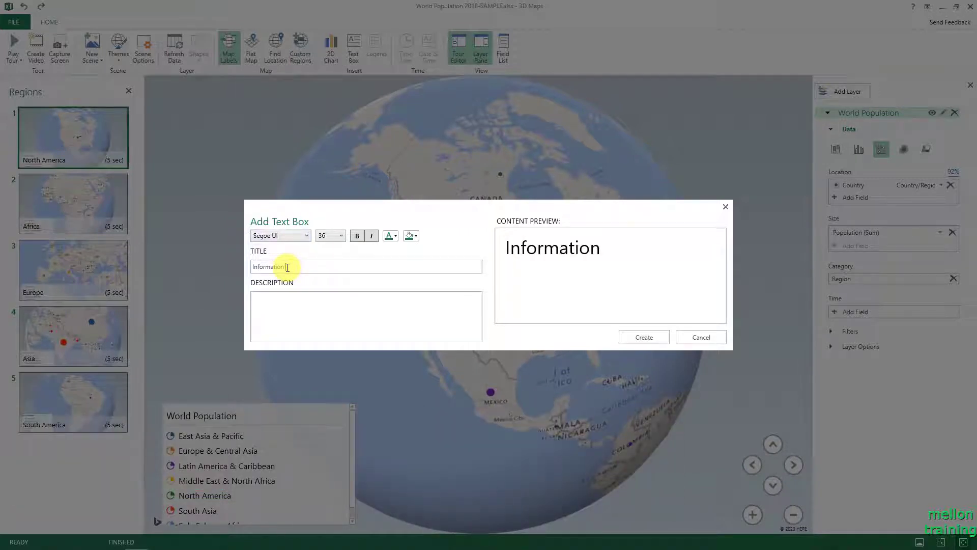
{"action": "type", "text": " for Coun"}
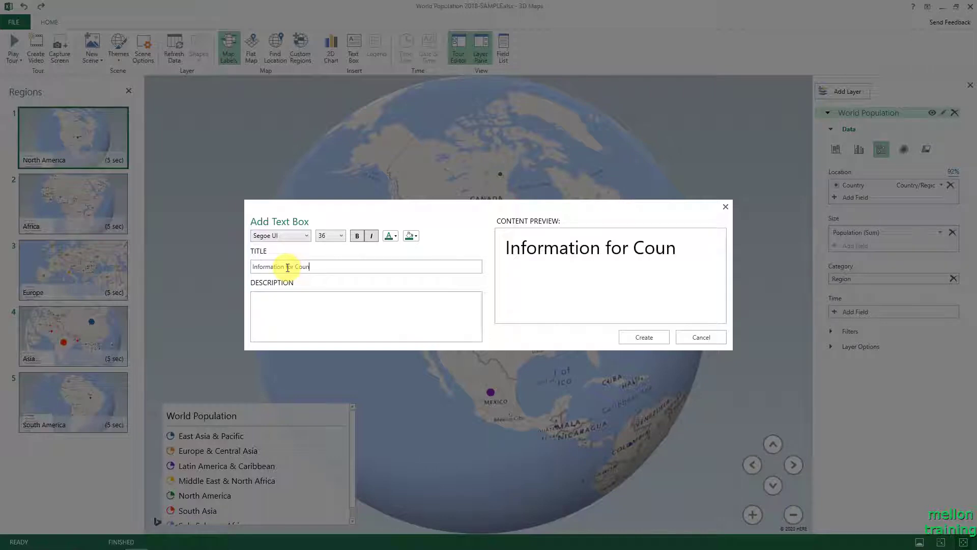
{"action": "type", "text": "tries, "}
{"action": "type", "text": "Popula"}
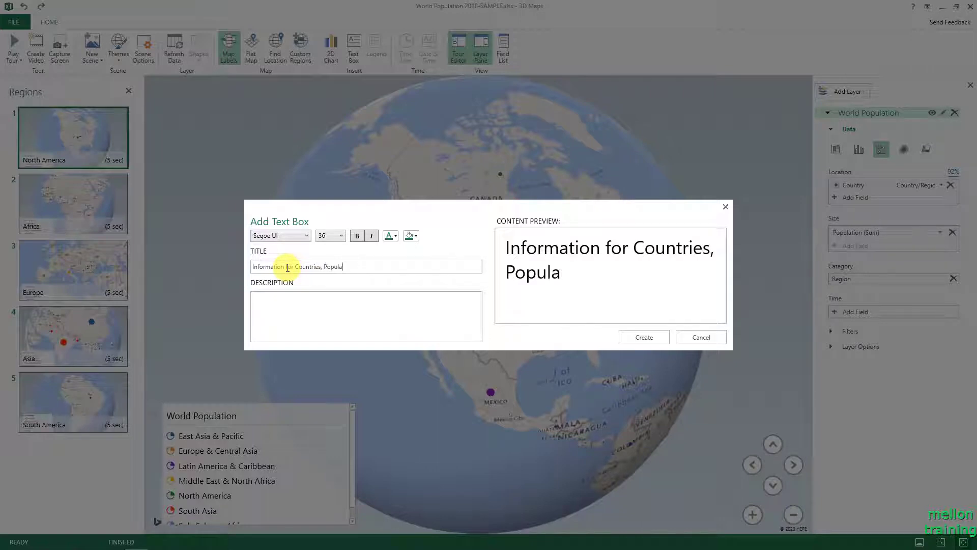
{"action": "type", "text": "tion and "}
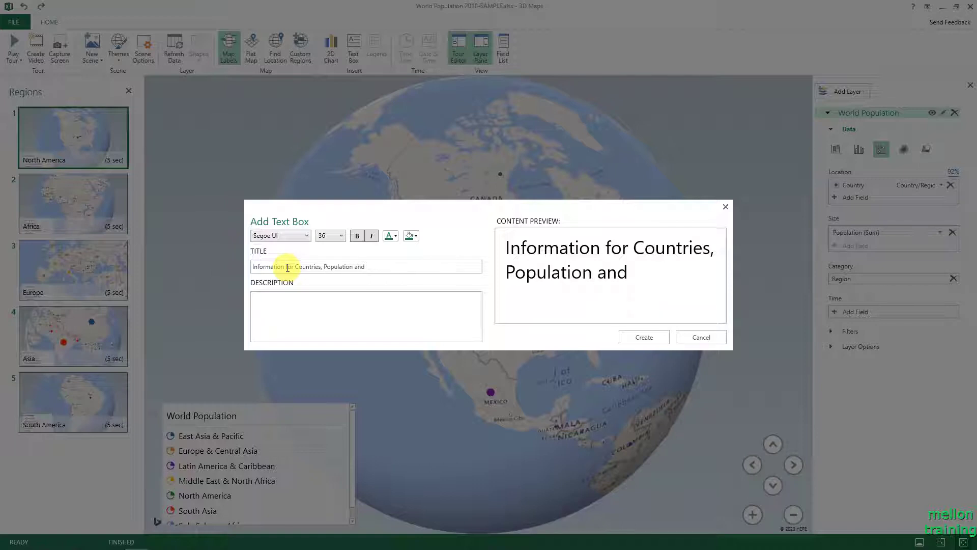
{"action": "type", "text": "Regions"}
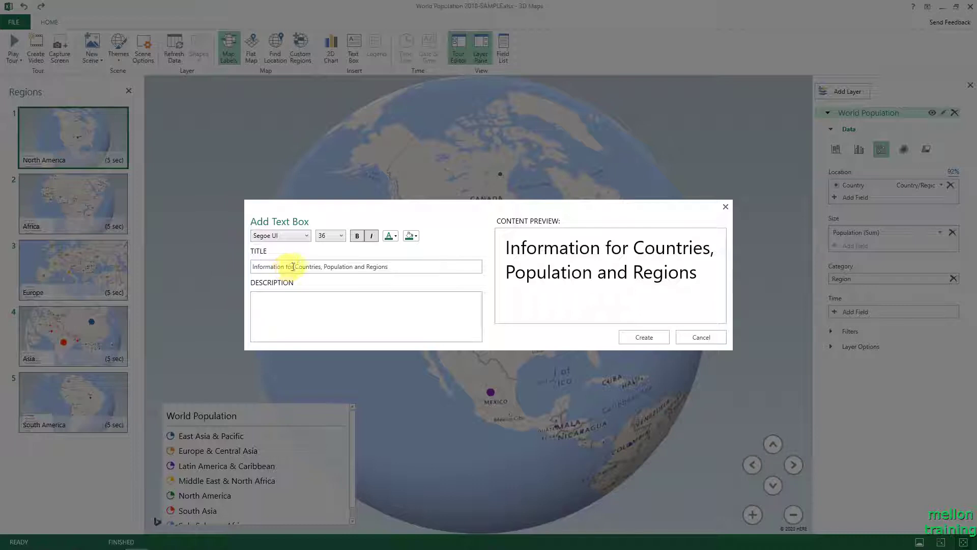
{"action": "left_click", "coordinate": [358, 236]}
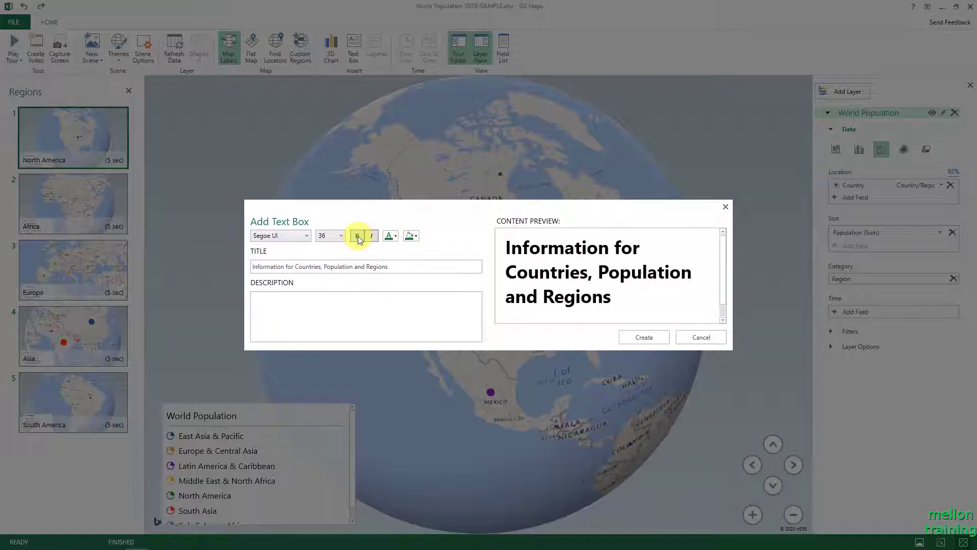
{"action": "left_click", "coordinate": [359, 237]}
{"action": "left_click", "coordinate": [396, 237]}
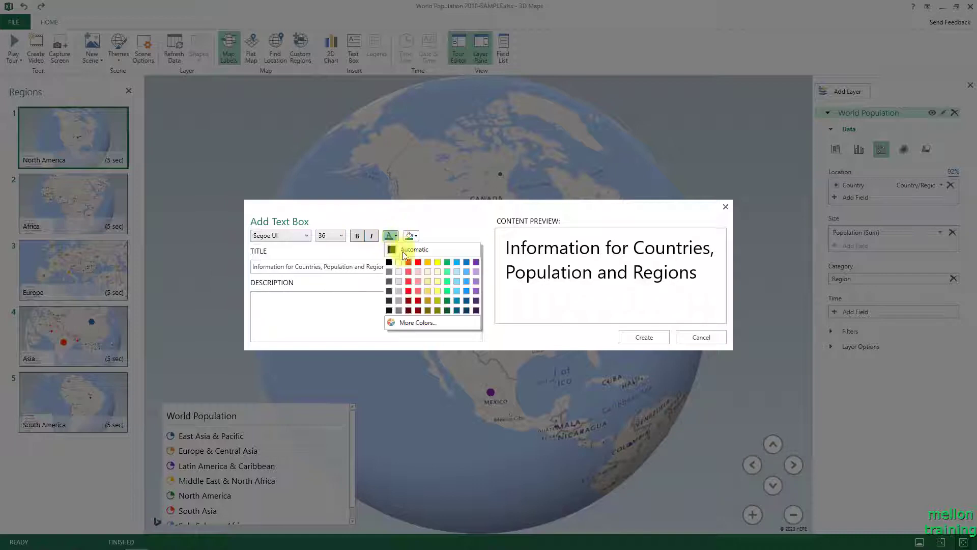
{"action": "left_click", "coordinate": [410, 262]}
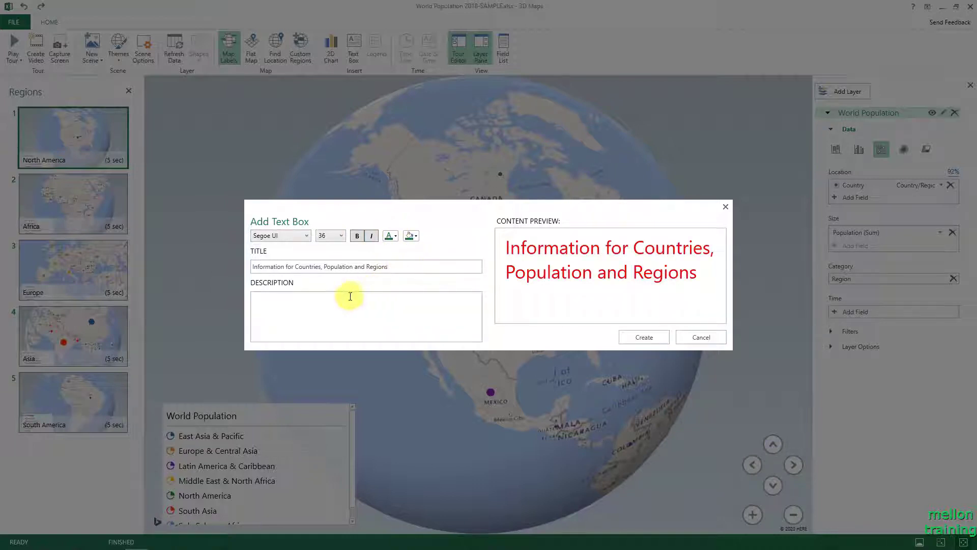
{"action": "left_click", "coordinate": [329, 299]}
Leave the description empty and create the text box on the map
{"action": "left_click_drag", "start_coordinate": [408, 269], "coordinate": [208, 272]}
{"action": "key", "text": "ctrl+c"}
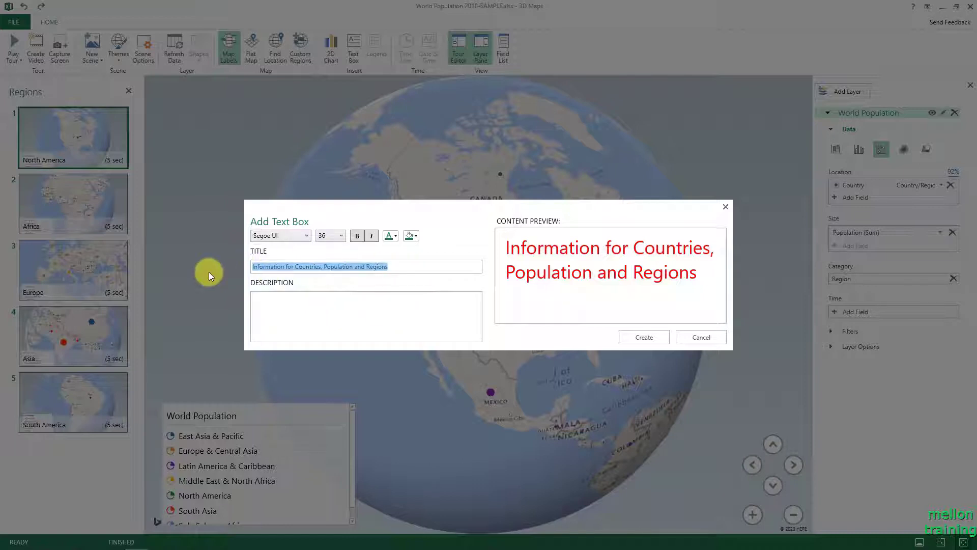
{"action": "left_click", "coordinate": [282, 311]}
{"action": "key", "text": "ctrl+v"}
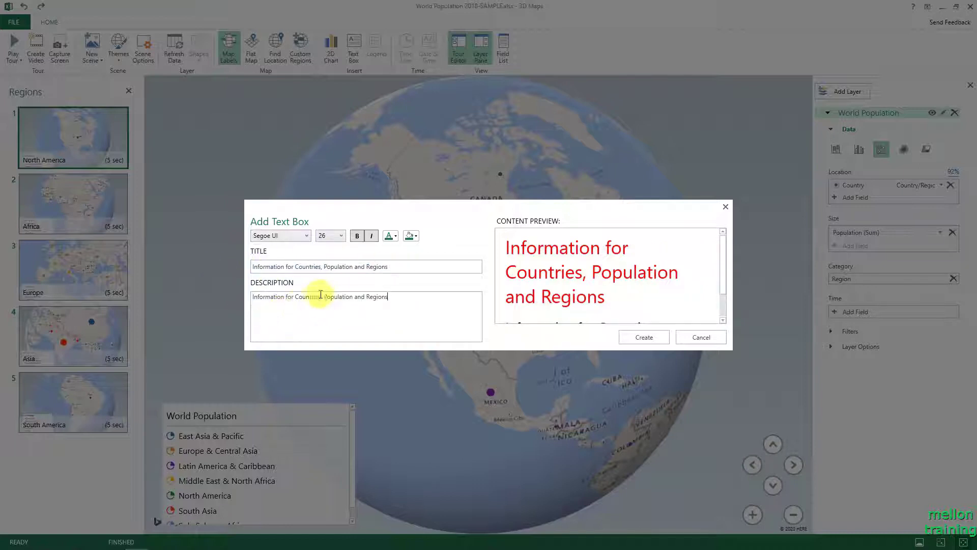
{"action": "left_click_drag", "start_coordinate": [397, 297], "coordinate": [244, 297]}
{"action": "key", "text": "Delete"}
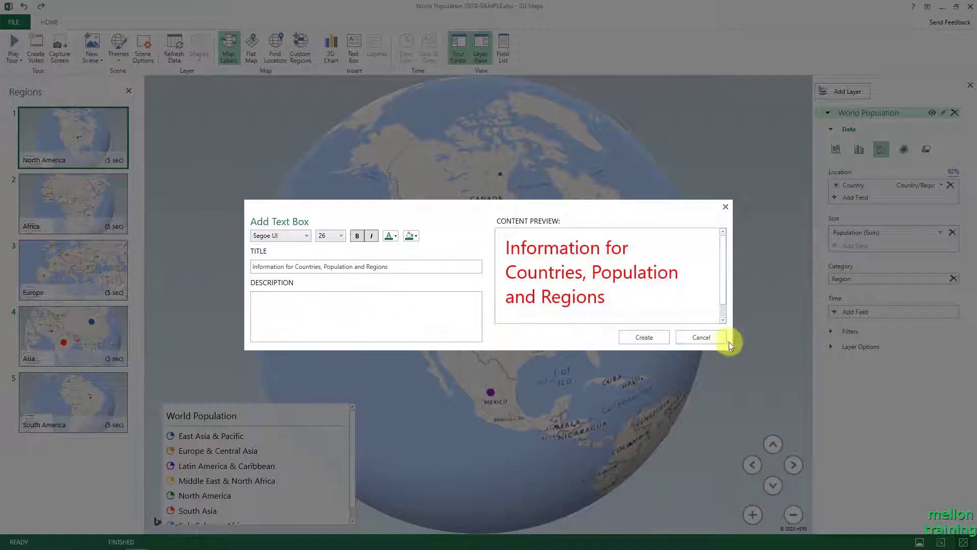
{"action": "left_click", "coordinate": [654, 343]}
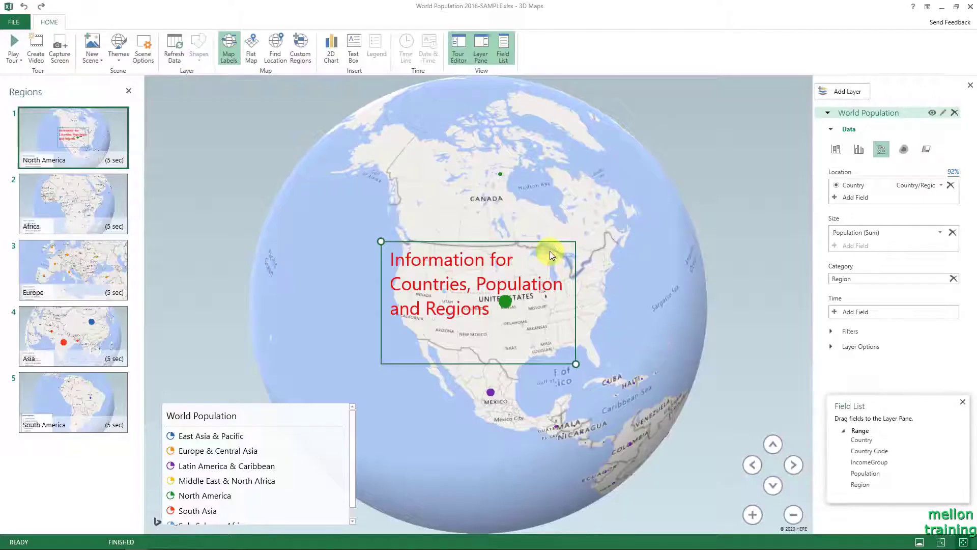
Move the title text box to the bottom of the map and resize it
{"action": "left_click", "coordinate": [512, 239]}
{"action": "left_click", "coordinate": [511, 245]}
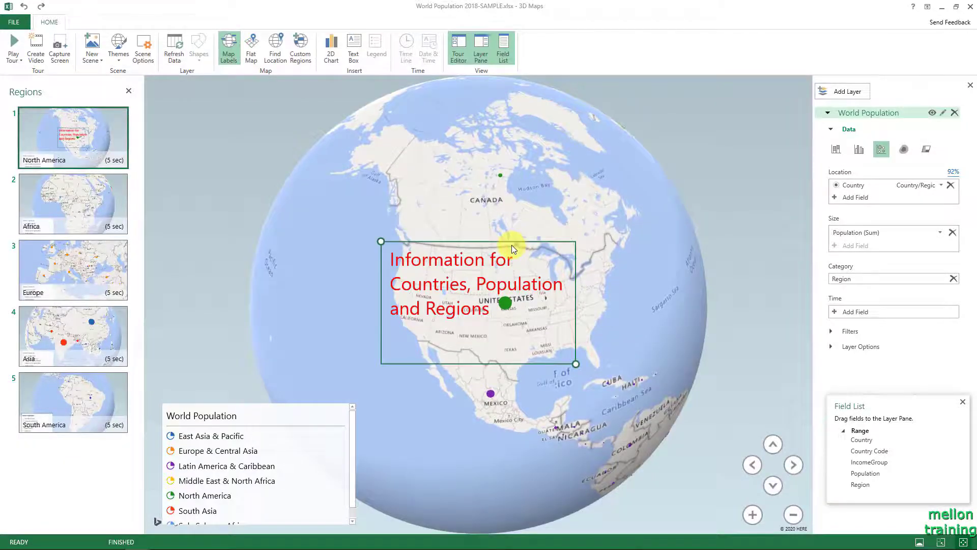
{"action": "left_click_drag", "start_coordinate": [512, 245], "coordinate": [460, 515]}
{"action": "mouse_move", "coordinate": [394, 409]}
{"action": "left_mouse_down"}
{"action": "mouse_move", "coordinate": [382, 440]}
{"action": "mouse_move", "coordinate": [394, 439]}
{"action": "left_mouse_up"}
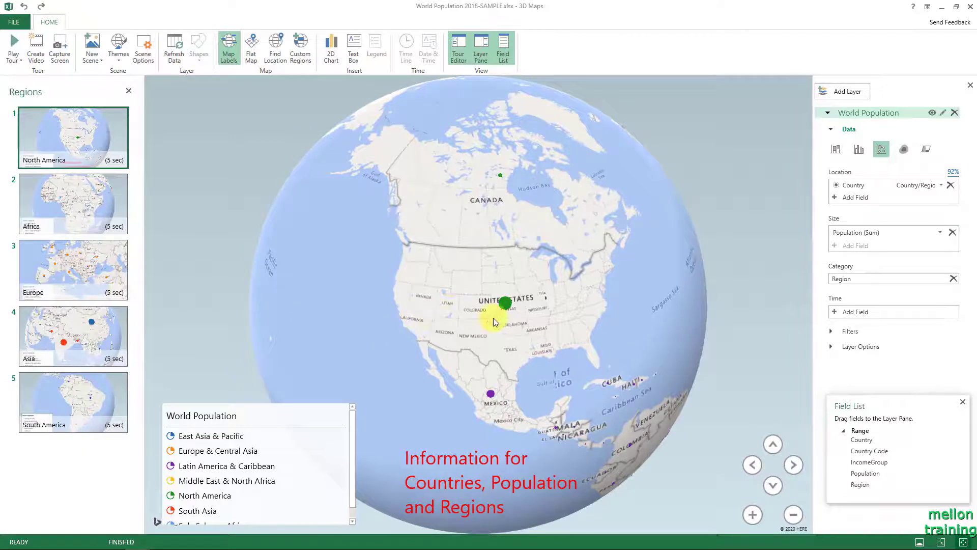
Rotate and zoom the globe to Greece and select its point to show its data card
{"action": "left_click_drag", "start_coordinate": [493, 317], "coordinate": [543, 329]}
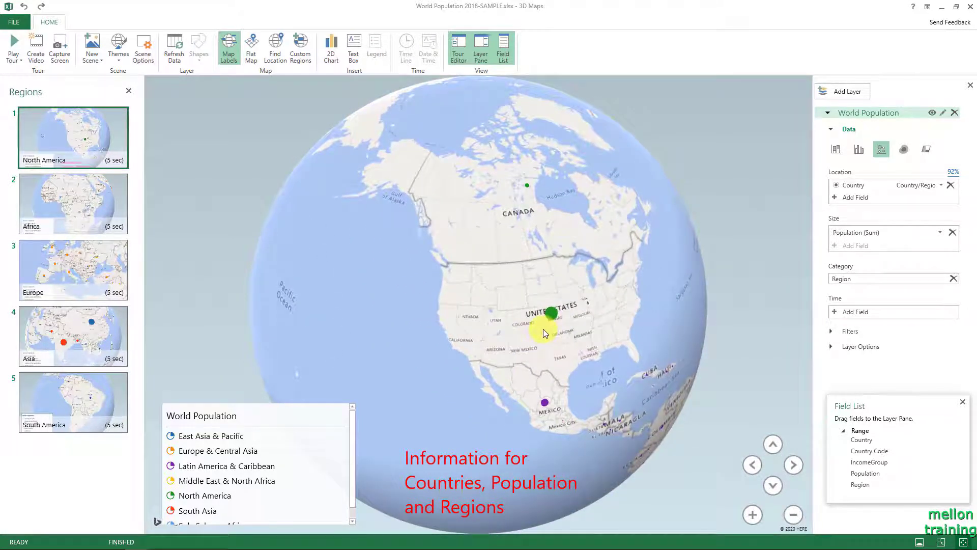
{"action": "left_click_drag", "start_coordinate": [572, 267], "coordinate": [362, 197]}
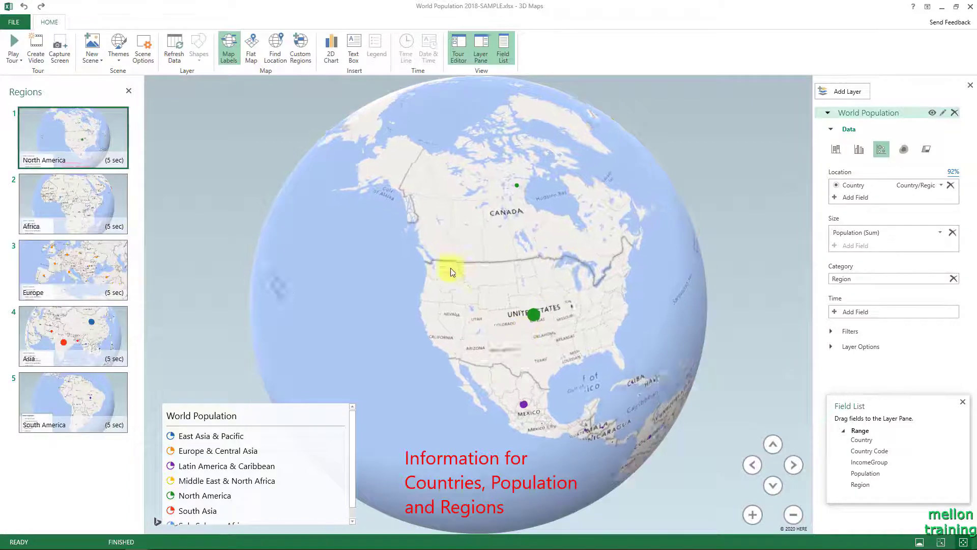
{"action": "scroll", "coordinate": [445, 276], "scroll_direction": "up", "scroll_amount": 5}
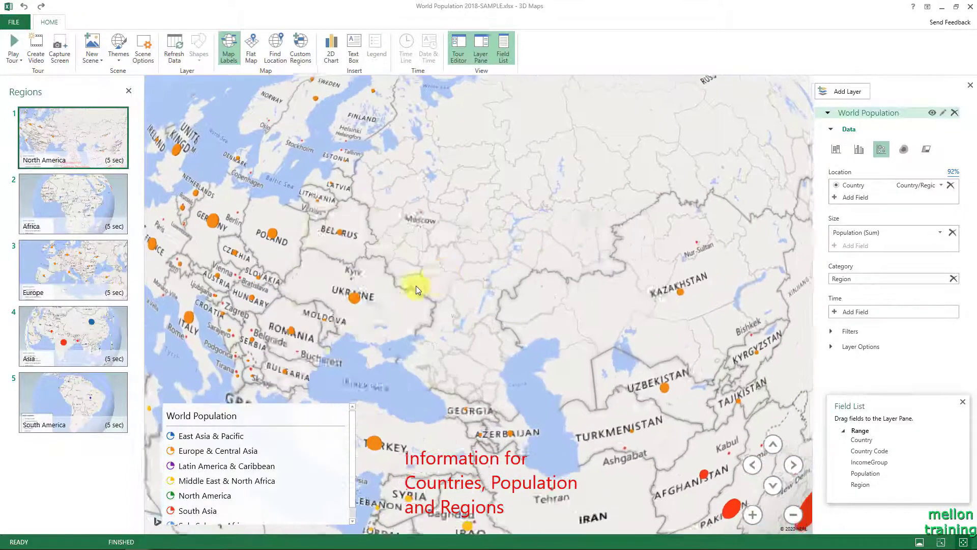
{"action": "left_click_drag", "start_coordinate": [416, 286], "coordinate": [602, 151]}
{"action": "scroll", "coordinate": [618, 247], "scroll_direction": "up", "scroll_amount": 3}
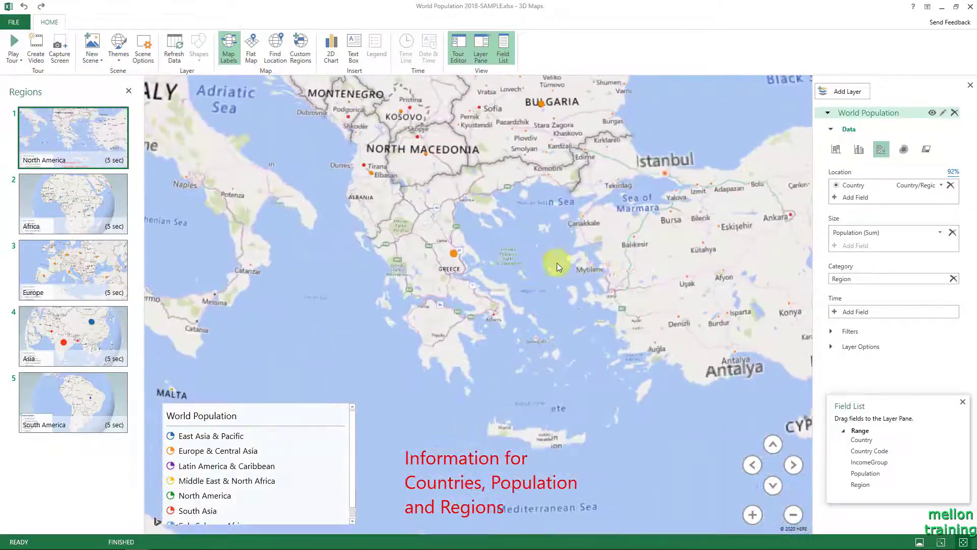
{"action": "left_click_drag", "start_coordinate": [557, 263], "coordinate": [454, 256]}
{"action": "left_click", "coordinate": [454, 256]}
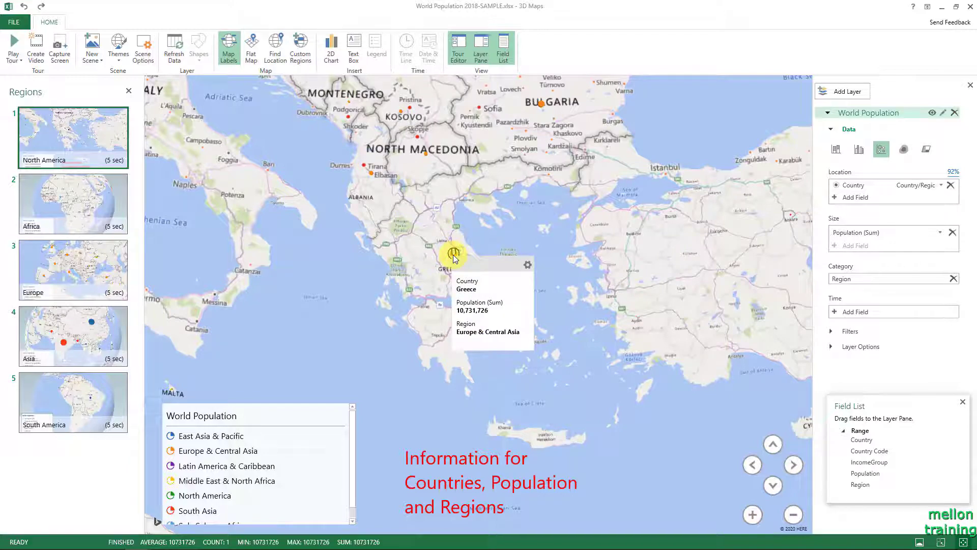
Annotate Greece using the Country field as title and Population (Sum) as the description
{"action": "right_click", "coordinate": [454, 256]}
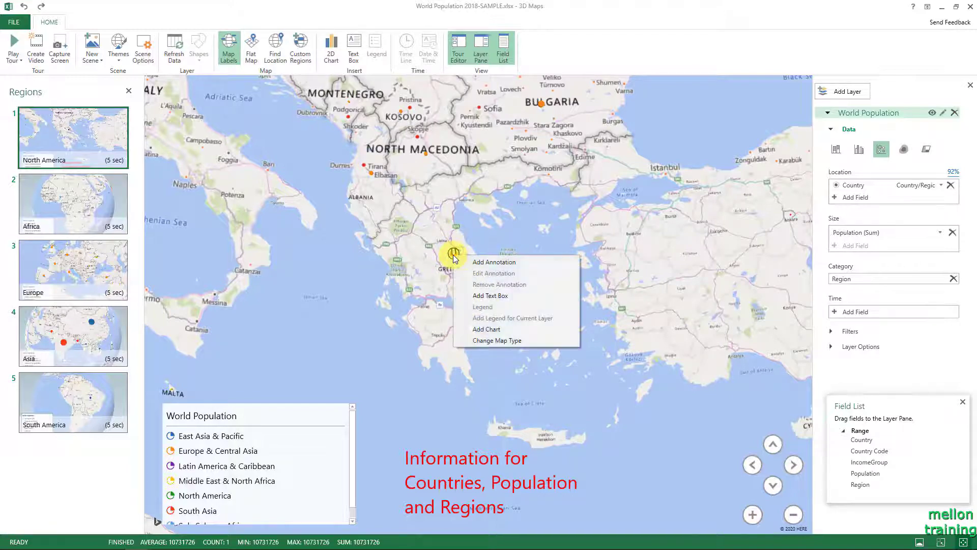
{"action": "left_click", "coordinate": [497, 261]}
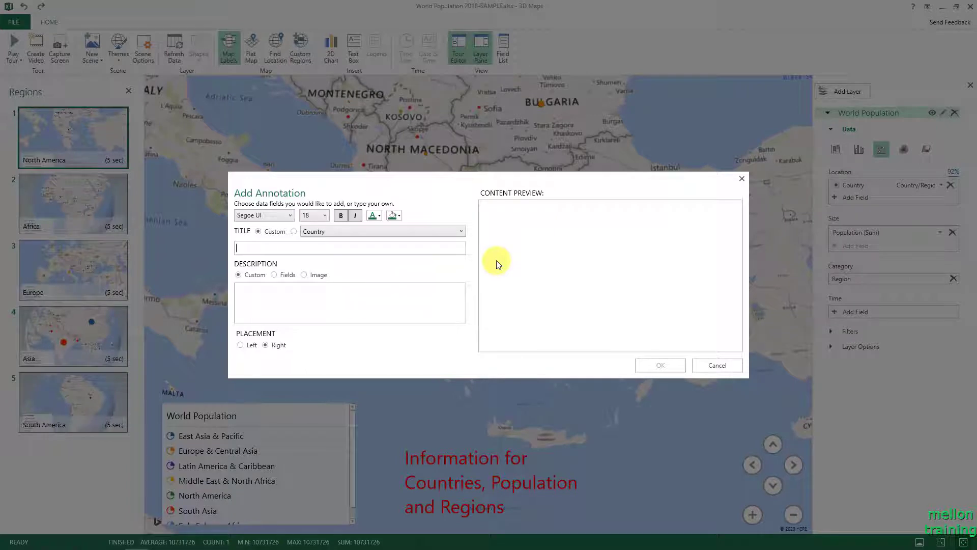
{"action": "left_click", "coordinate": [294, 231]}
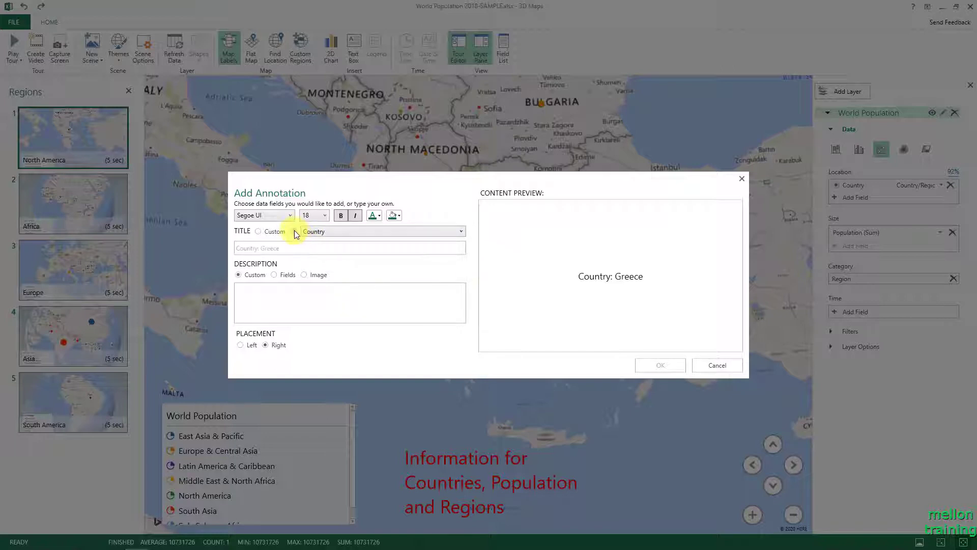
{"action": "left_click", "coordinate": [342, 232]}
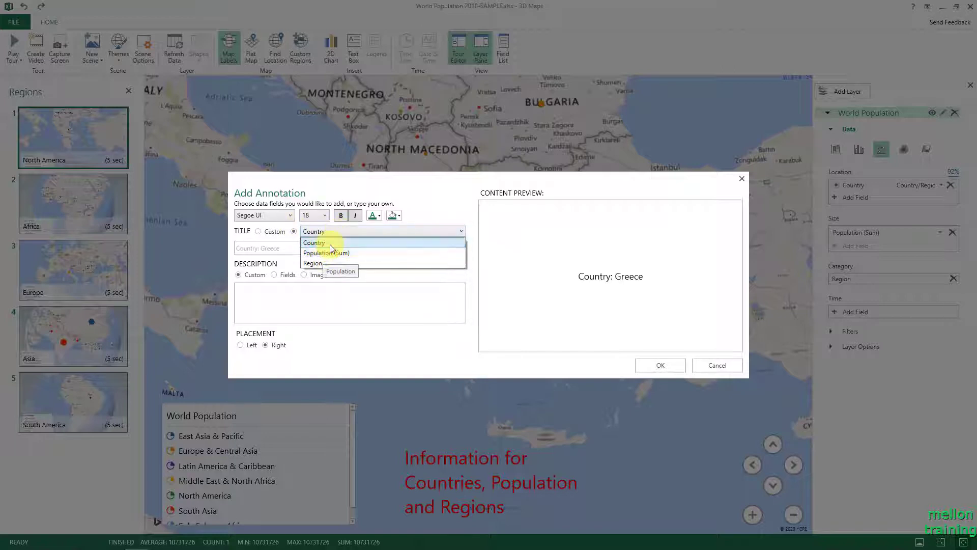
{"action": "left_click", "coordinate": [330, 244]}
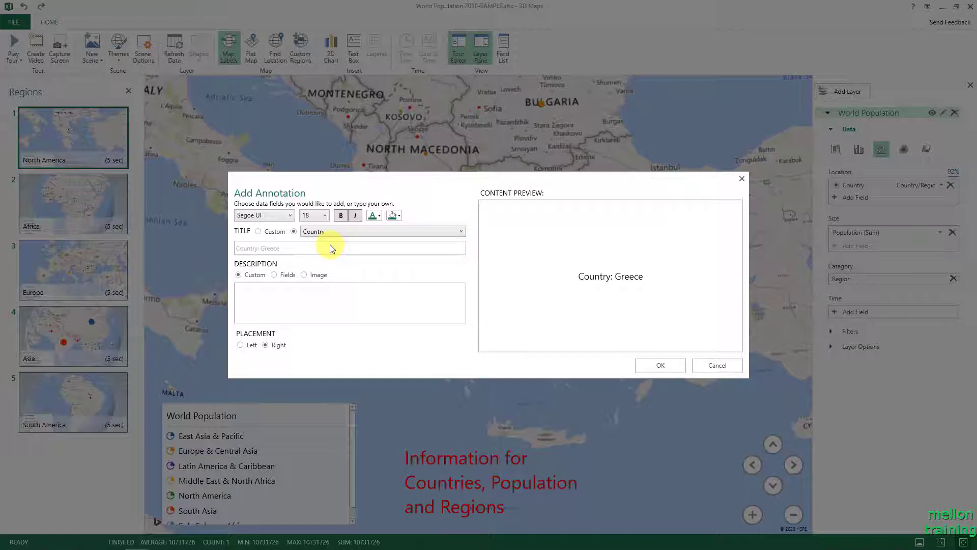
{"action": "left_click", "coordinate": [286, 276]}
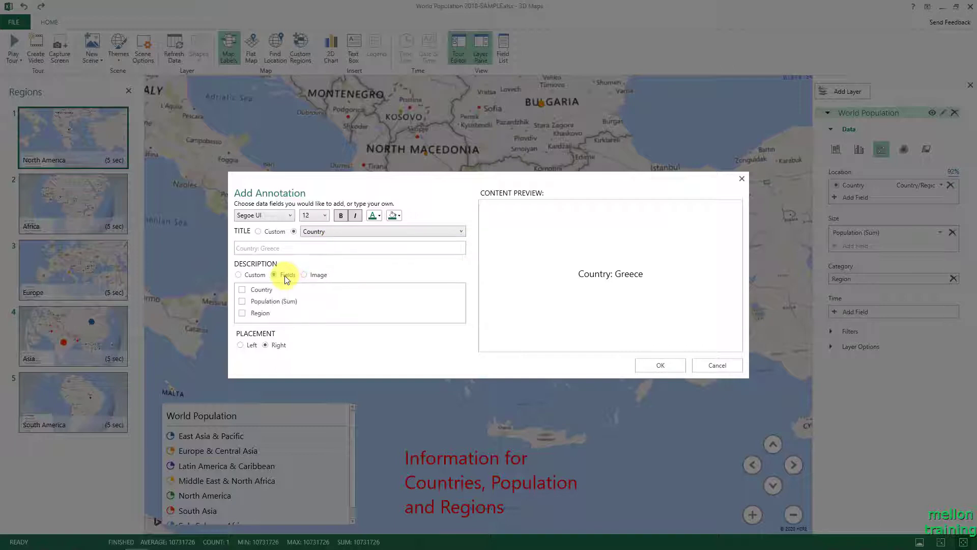
{"action": "left_click", "coordinate": [242, 302]}
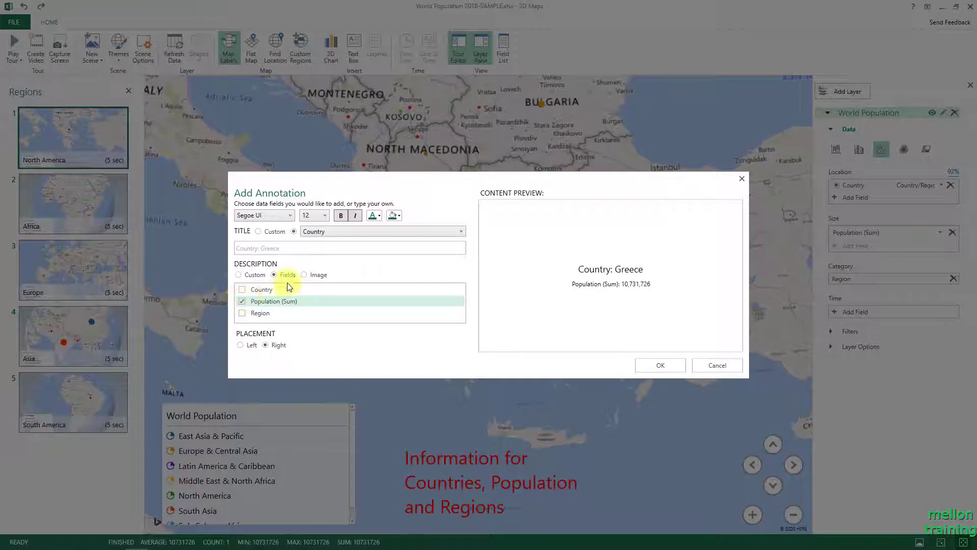
{"action": "left_click", "coordinate": [304, 275]}
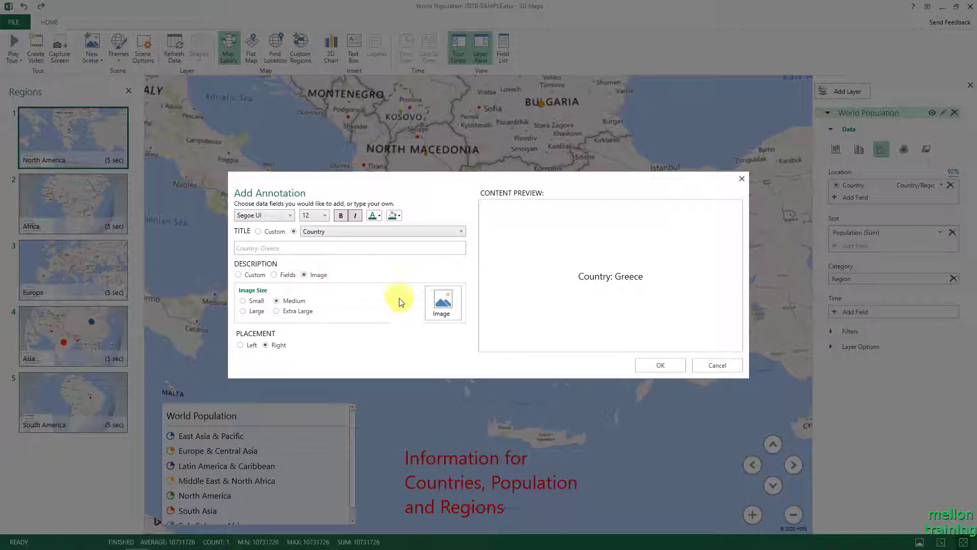
{"action": "left_click", "coordinate": [282, 275]}
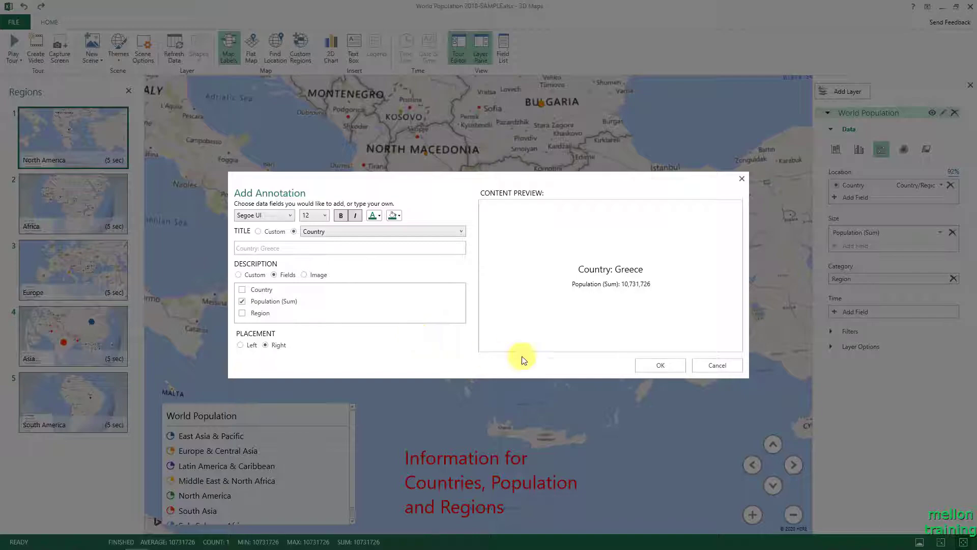
{"action": "left_click", "coordinate": [657, 367]}
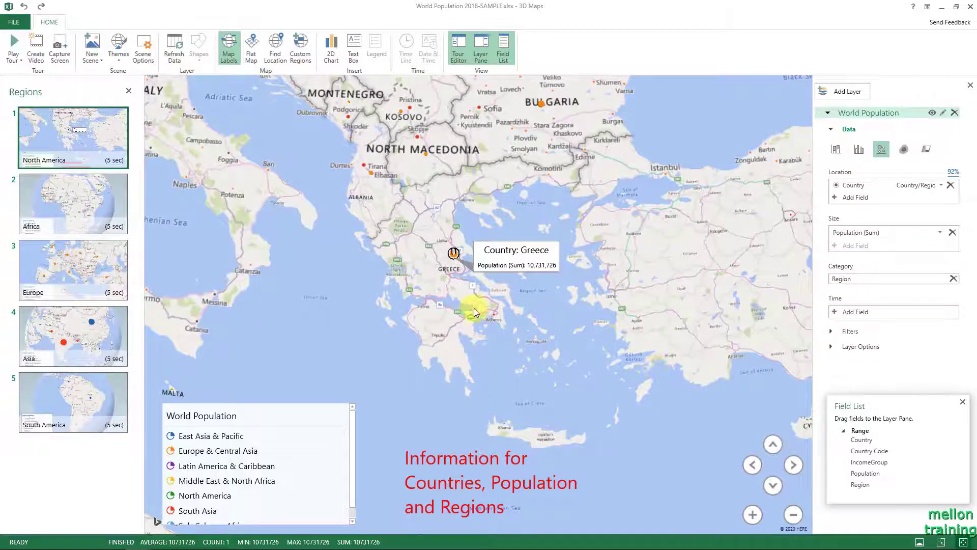
{"action": "scroll", "coordinate": [471, 309], "scroll_direction": "up", "scroll_amount": 5}
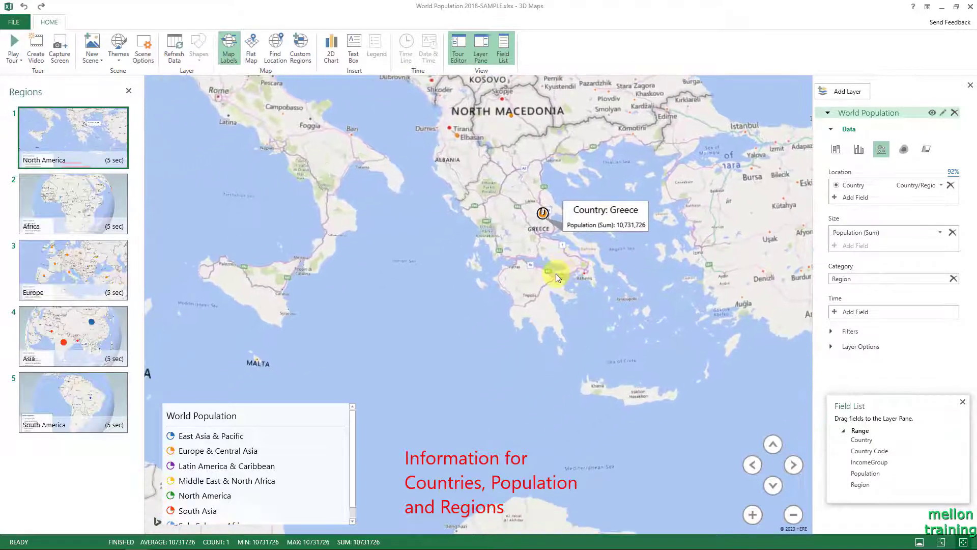
{"action": "scroll", "coordinate": [557, 272], "scroll_direction": "down", "scroll_amount": 3}
{"action": "scroll", "coordinate": [557, 272], "scroll_direction": "down", "scroll_amount": 3}
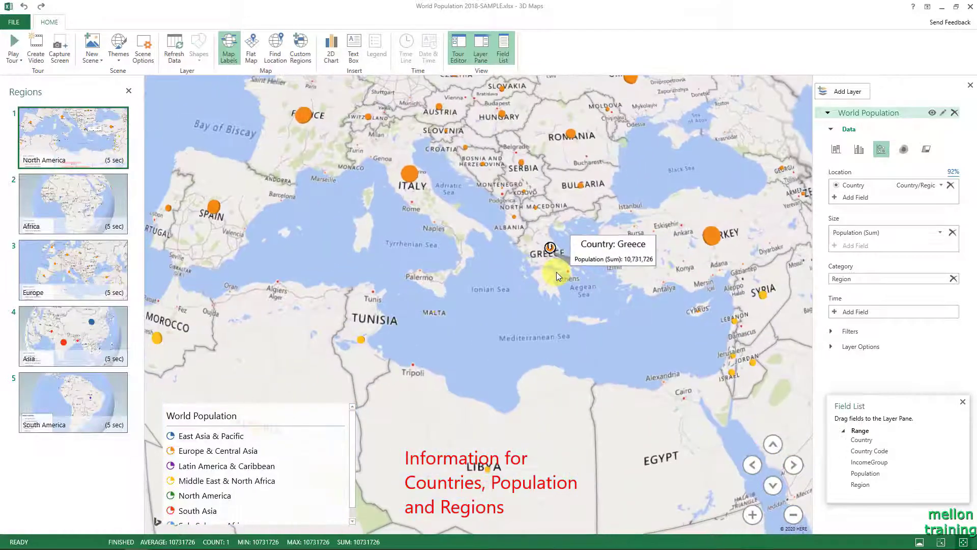
{"action": "scroll", "coordinate": [557, 272], "scroll_direction": "down", "scroll_amount": 3}
{"action": "left_click_drag", "start_coordinate": [582, 275], "coordinate": [370, 217]}
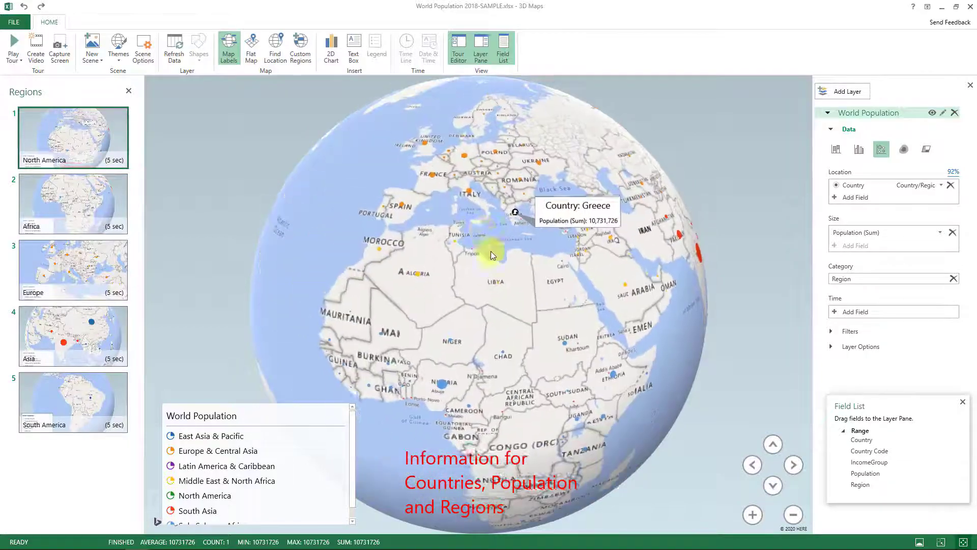
{"action": "left_click_drag", "start_coordinate": [370, 218], "coordinate": [545, 283]}
{"action": "scroll", "coordinate": [545, 282], "scroll_direction": "up", "scroll_amount": 5}
{"action": "scroll", "coordinate": [545, 282], "scroll_direction": "down", "scroll_amount": 5}
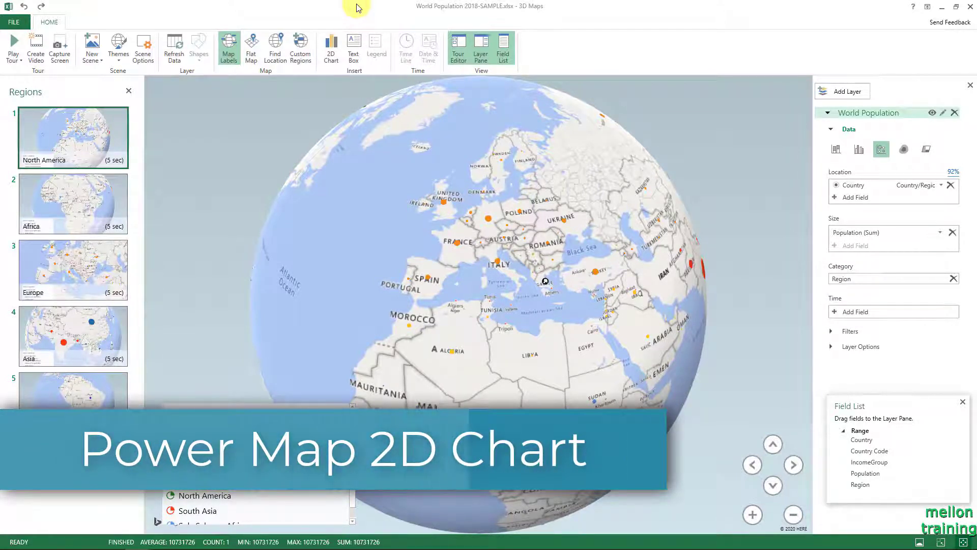
In the Africa scene, switch World Population to stacked columns and view Asia
{"action": "left_click", "coordinate": [60, 198]}
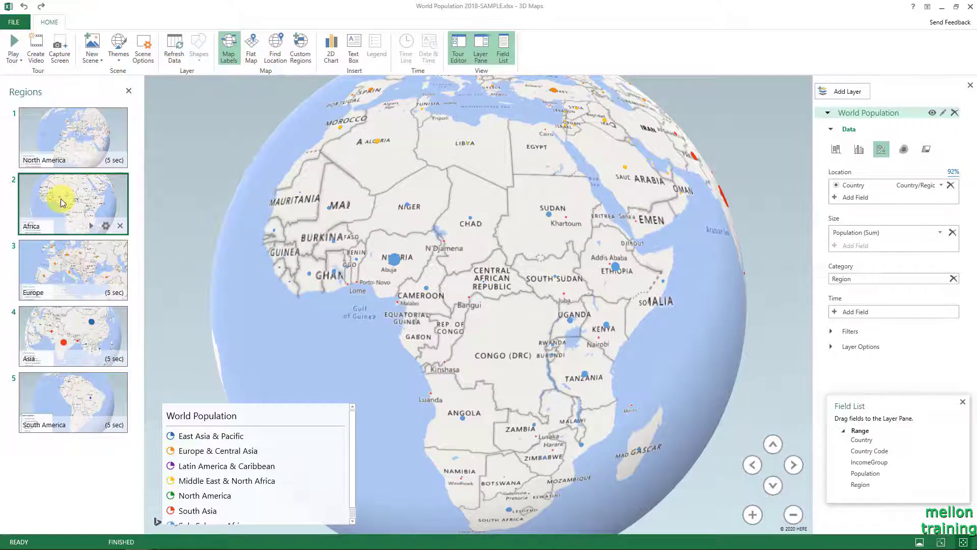
{"action": "left_click", "coordinate": [836, 149]}
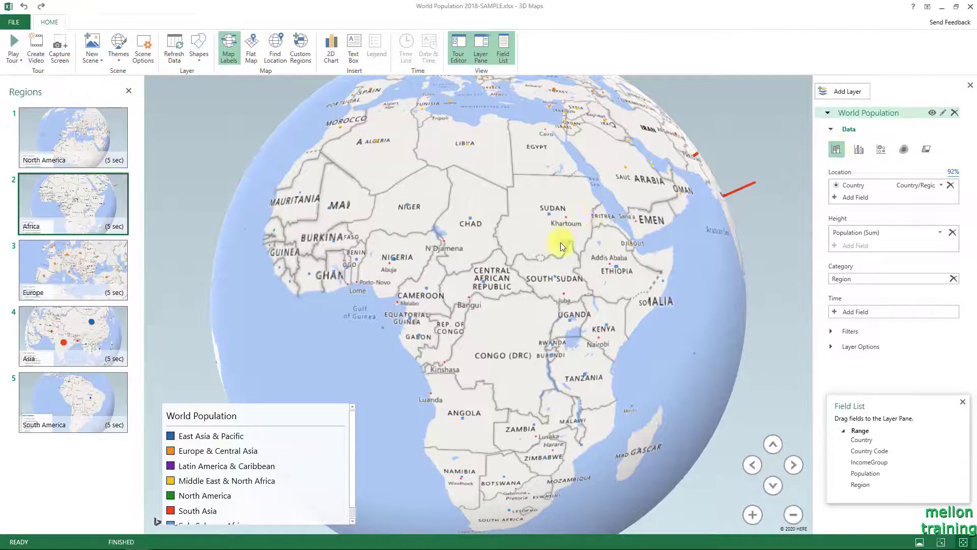
{"action": "mouse_move", "coordinate": [562, 247]}
{"action": "left_mouse_down"}
{"action": "mouse_move", "coordinate": [296, 371]}
{"action": "mouse_move", "coordinate": [366, 398]}
{"action": "left_mouse_up"}
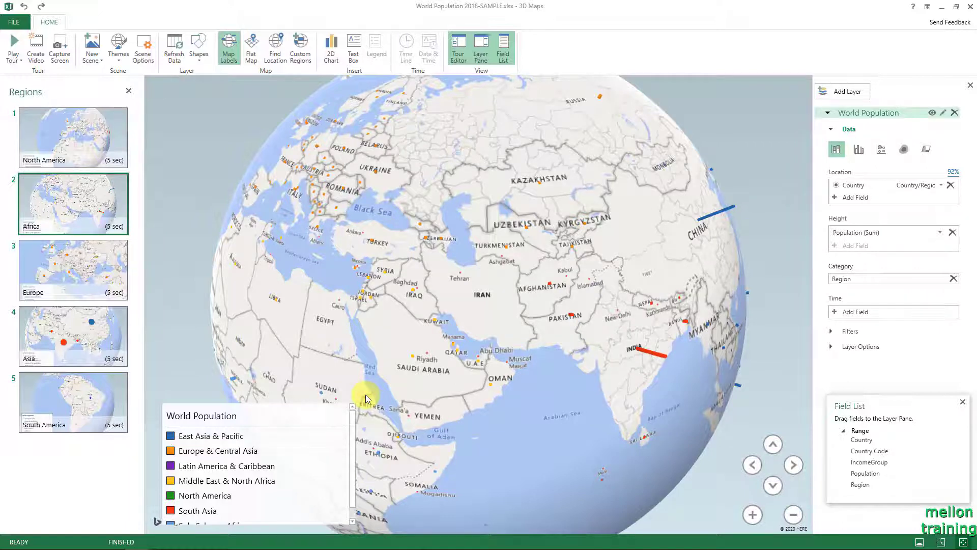
Set column height to 258% and thickness to 215%, then bring India's column into view
{"action": "left_click", "coordinate": [834, 347]}
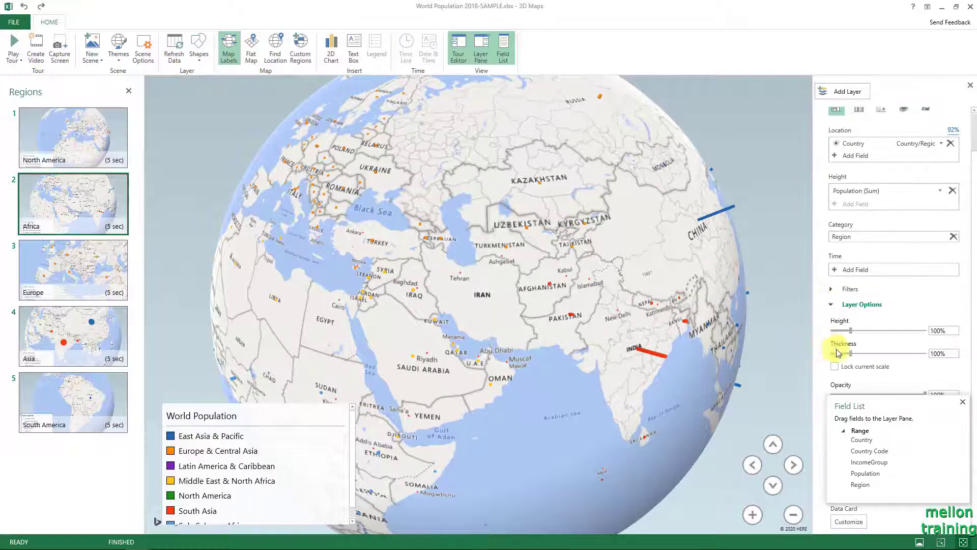
{"action": "left_click", "coordinate": [963, 402]}
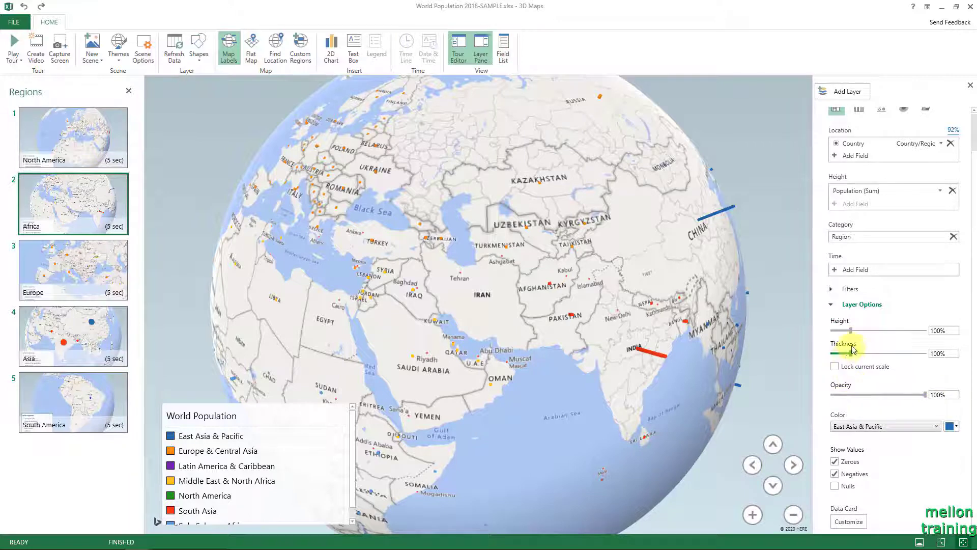
{"action": "mouse_move", "coordinate": [851, 331]}
{"action": "left_mouse_down"}
{"action": "mouse_move", "coordinate": [882, 331]}
{"action": "mouse_move", "coordinate": [860, 353]}
{"action": "mouse_move", "coordinate": [874, 352]}
{"action": "left_mouse_up"}
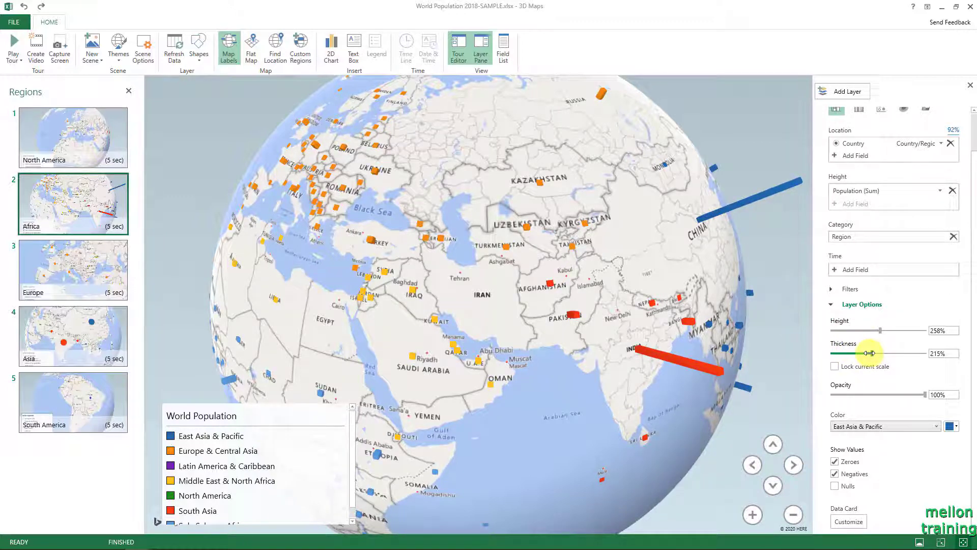
{"action": "left_click", "coordinate": [655, 363]}
{"action": "left_click_drag", "start_coordinate": [594, 343], "coordinate": [453, 220]}
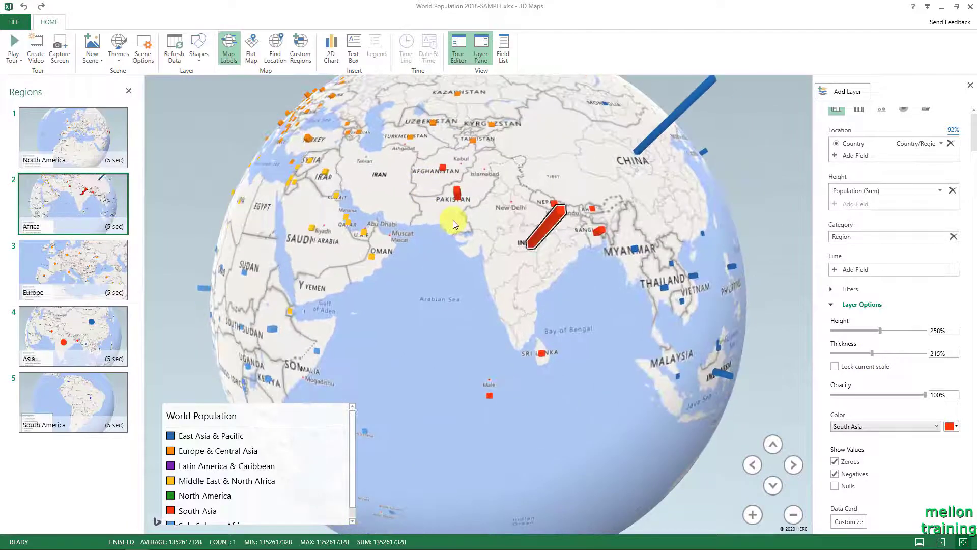
{"action": "left_click", "coordinate": [199, 56]}
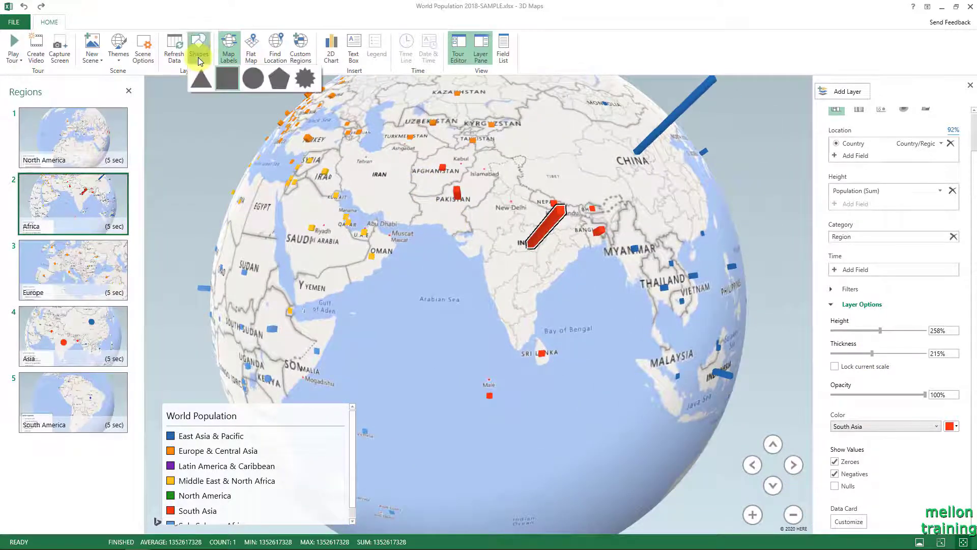
Change the population column shape to round cylinders
{"action": "left_click", "coordinate": [198, 82]}
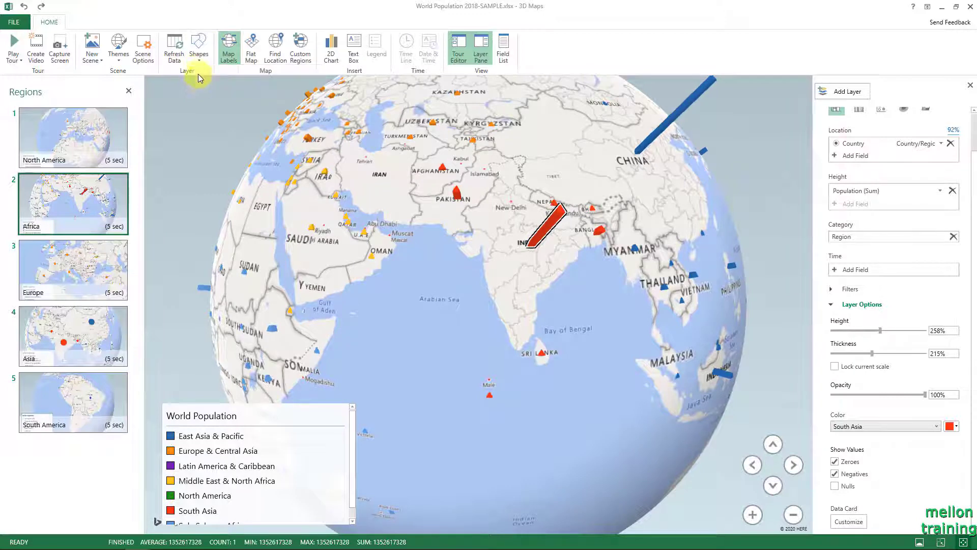
{"action": "left_click", "coordinate": [199, 56]}
{"action": "left_click", "coordinate": [253, 78]}
{"action": "left_click", "coordinate": [201, 57]}
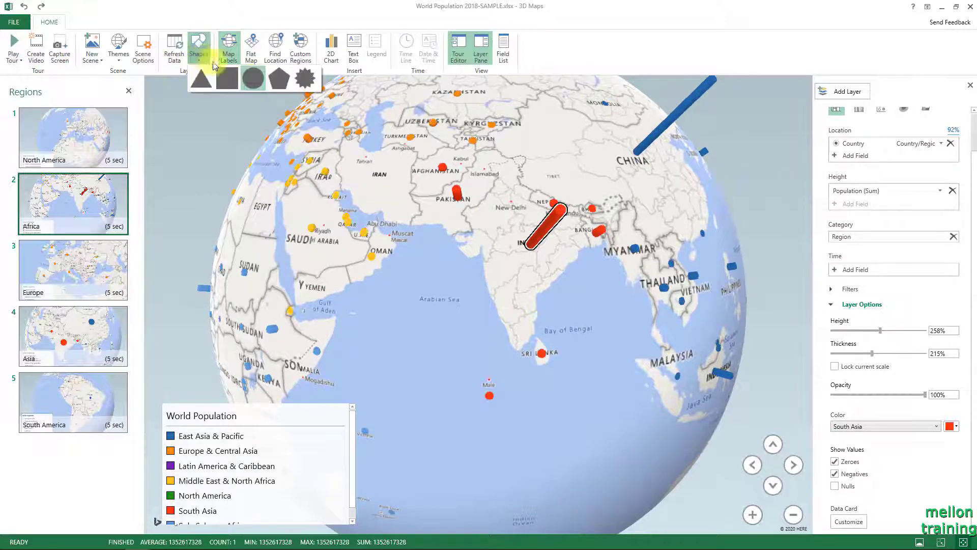
{"action": "left_click", "coordinate": [312, 81]}
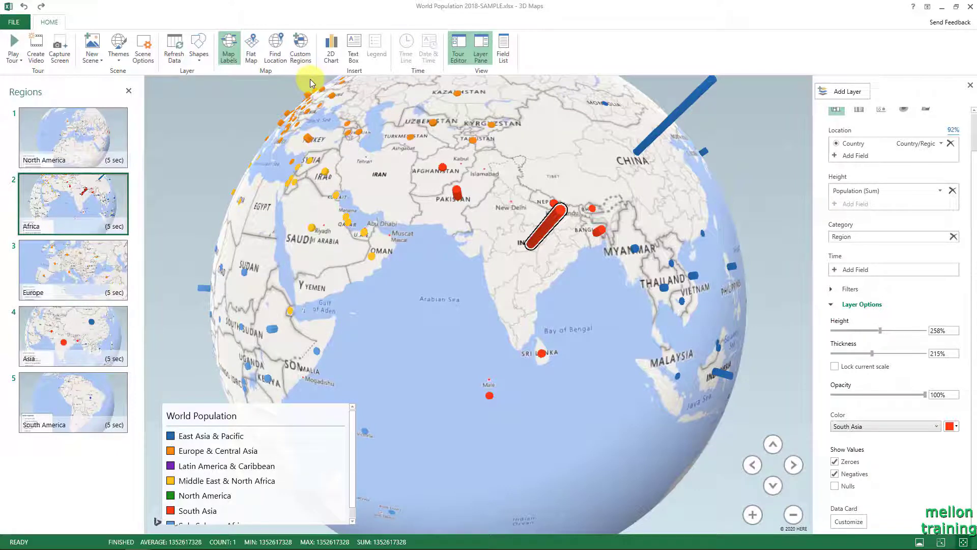
Add a 2D population chart, remove the legend, and enlarge the chart at the top-left
{"action": "left_click", "coordinate": [331, 51]}
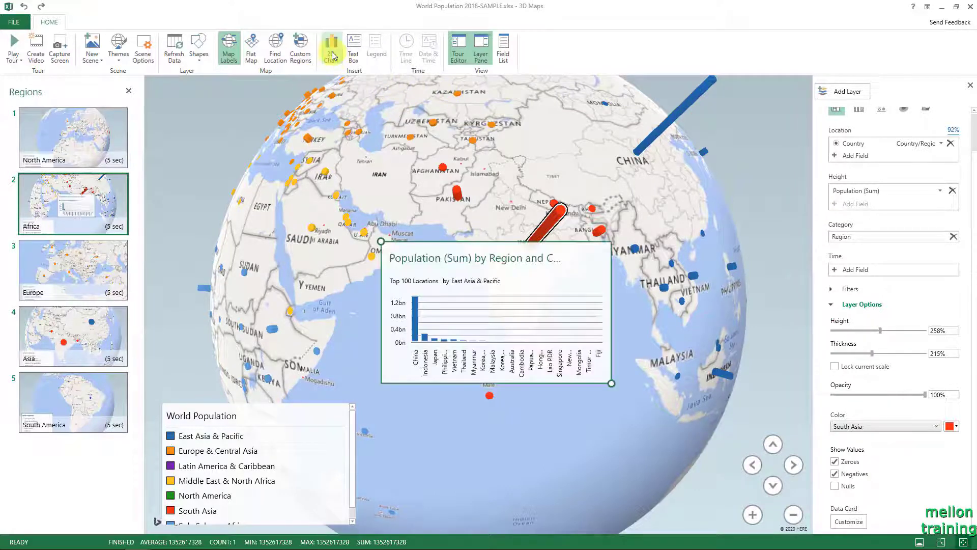
{"action": "right_click", "coordinate": [280, 419]}
{"action": "left_click", "coordinate": [313, 481]}
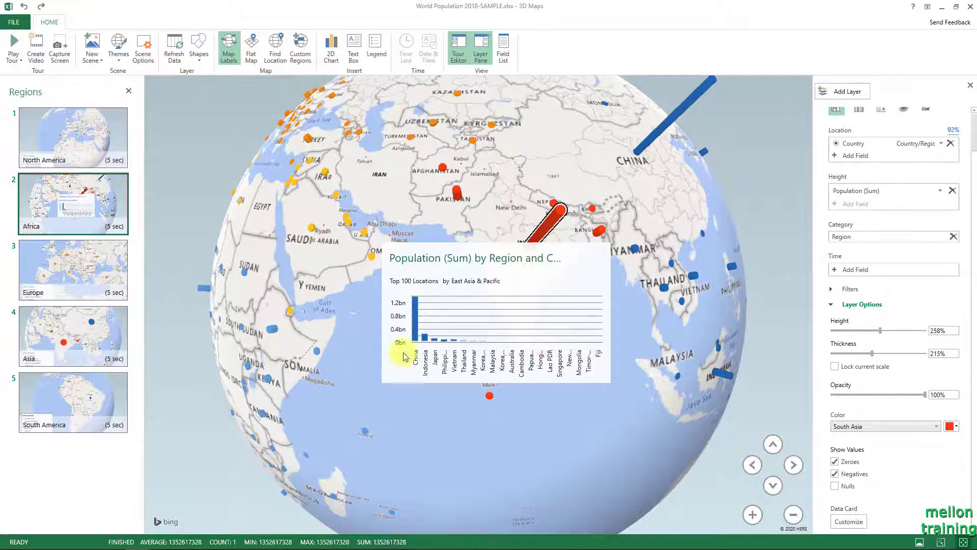
{"action": "left_click_drag", "start_coordinate": [444, 254], "coordinate": [206, 85]}
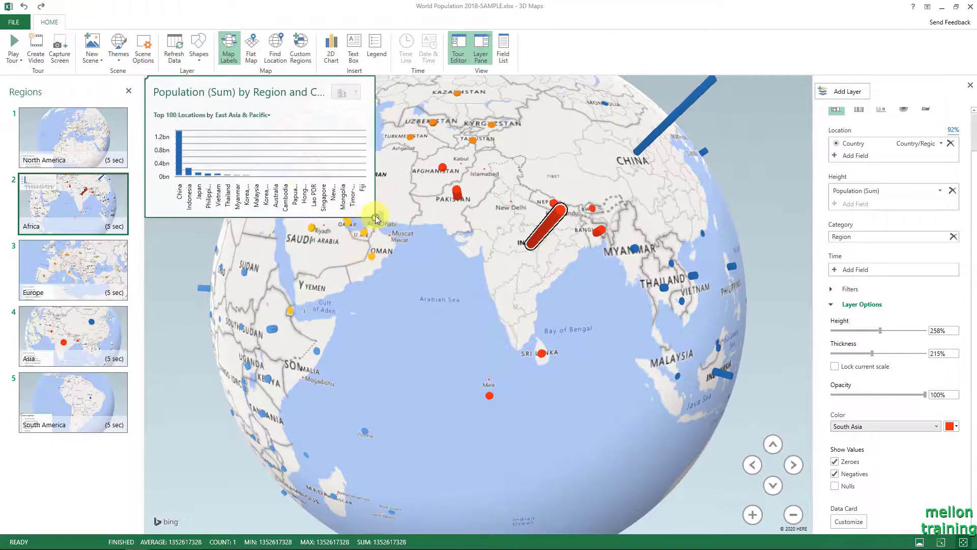
{"action": "left_click_drag", "start_coordinate": [375, 218], "coordinate": [373, 326]}
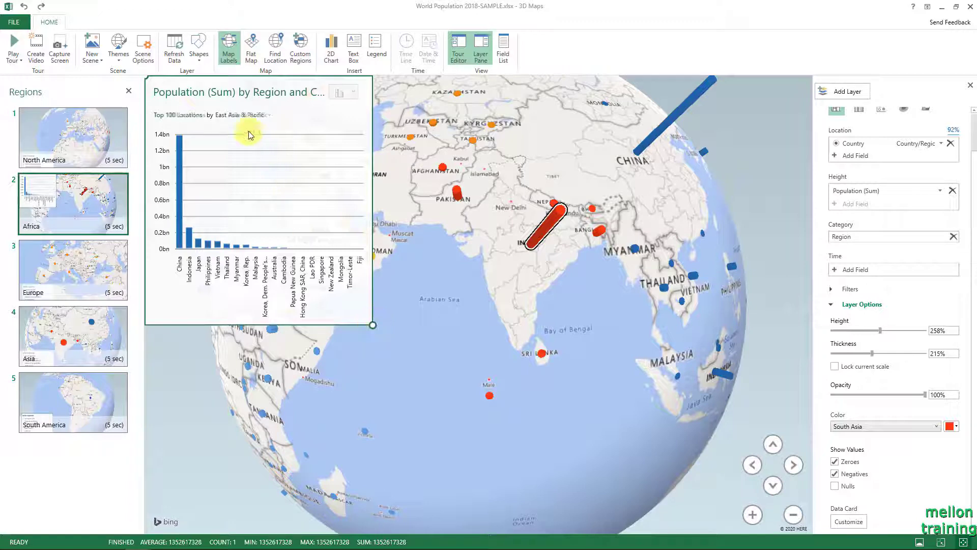
{"action": "mouse_move", "coordinate": [342, 93]}
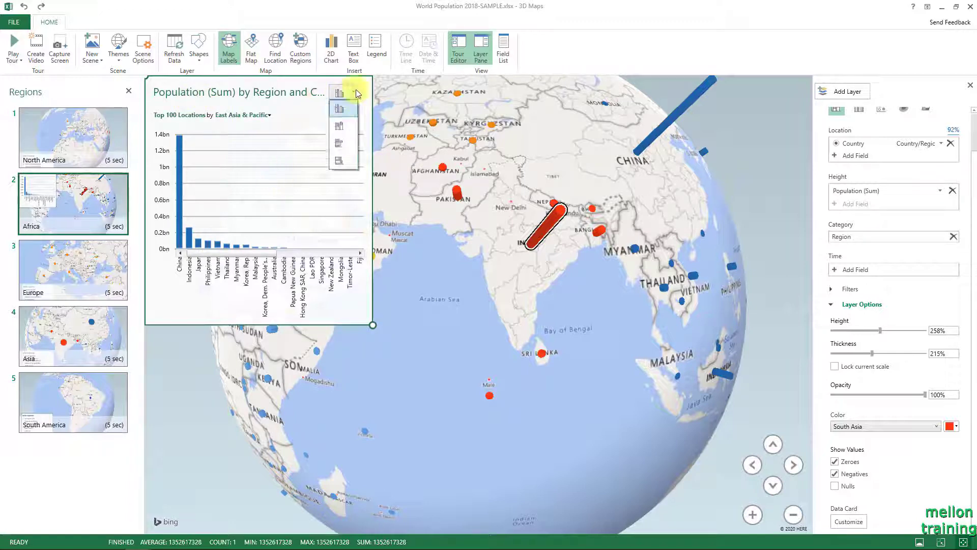
Make the chart a full-height horizontal bar chart showing the Top 100 locations
{"action": "left_click", "coordinate": [339, 136]}
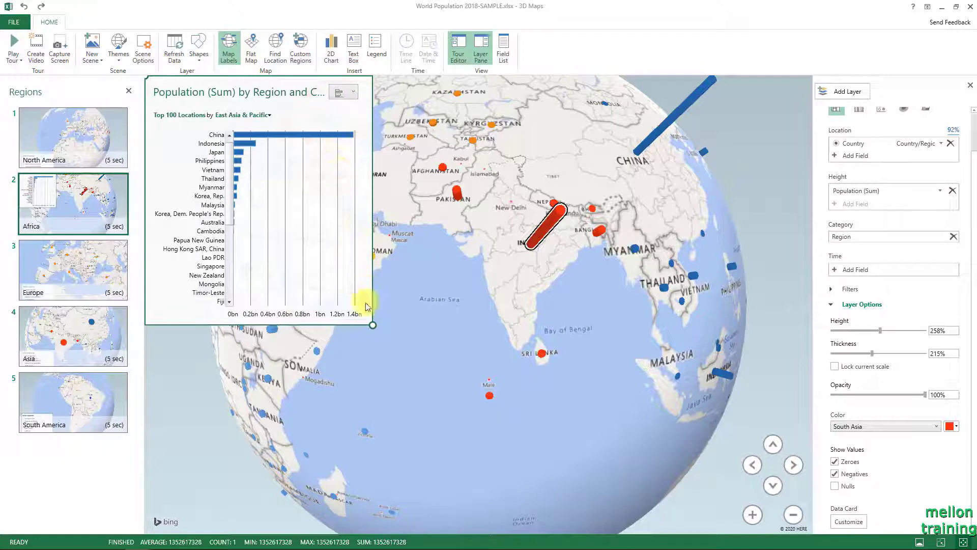
{"action": "left_click_drag", "start_coordinate": [373, 325], "coordinate": [370, 439]}
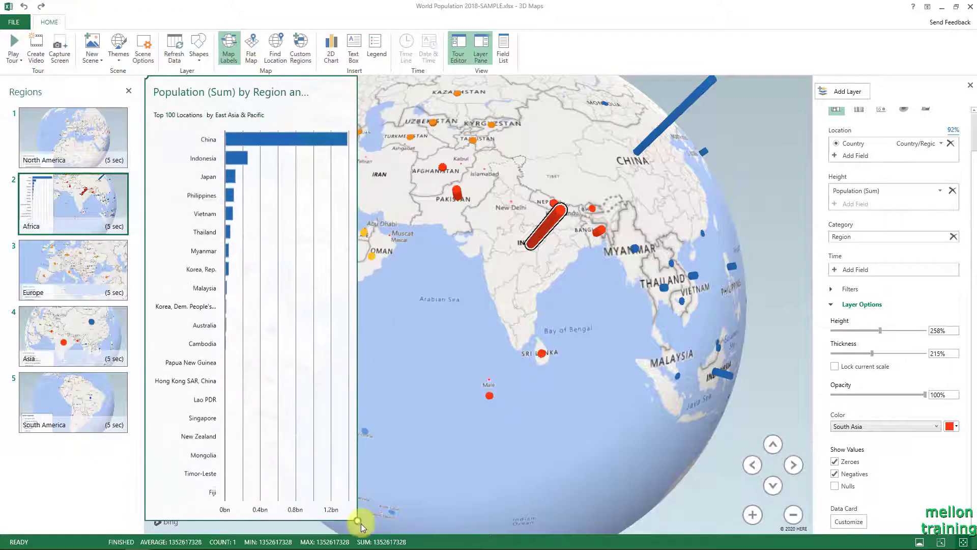
{"action": "left_click_drag", "start_coordinate": [369, 475], "coordinate": [358, 532]}
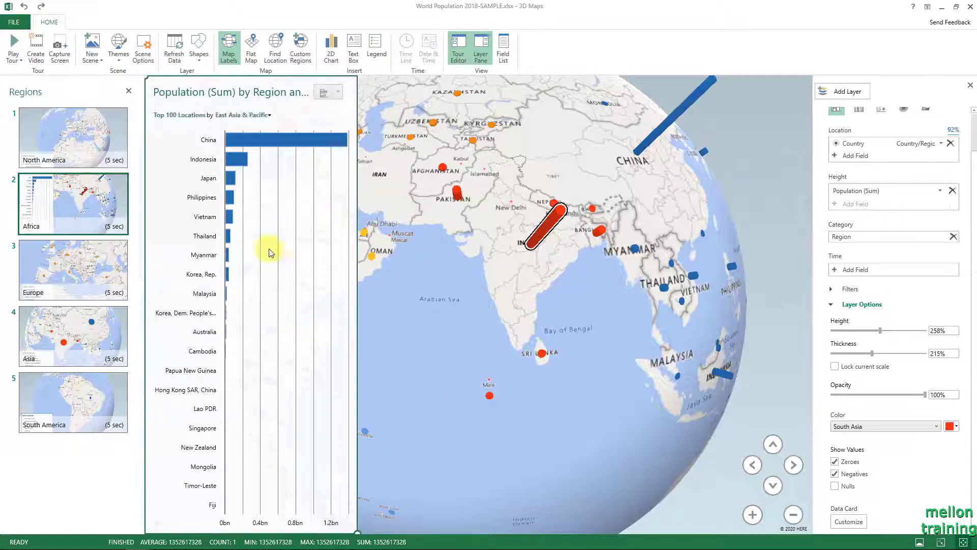
{"action": "mouse_move", "coordinate": [252, 306]}
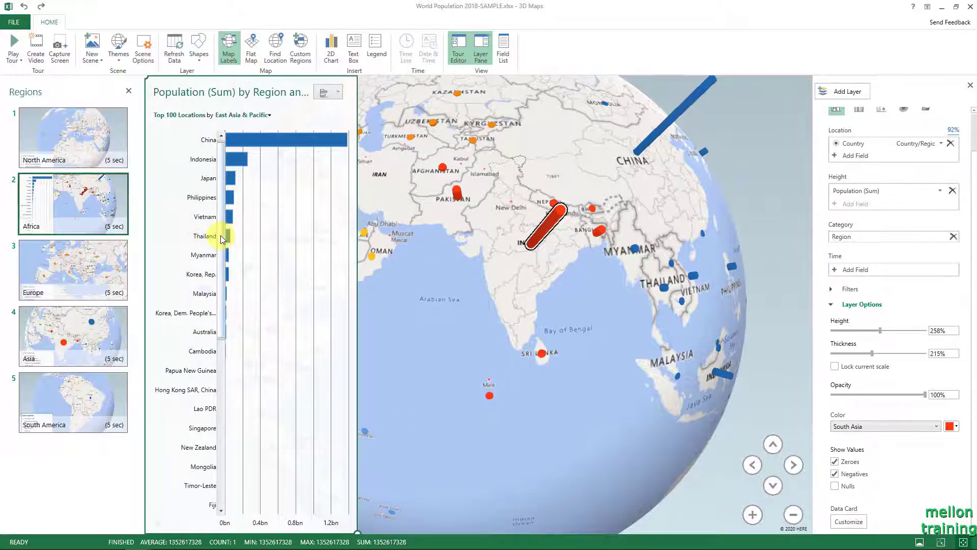
{"action": "scroll", "coordinate": [219, 250], "scroll_direction": "down", "scroll_amount": 2}
{"action": "scroll", "coordinate": [220, 315], "scroll_direction": "down", "scroll_amount": 2}
{"action": "scroll", "coordinate": [224, 407], "scroll_direction": "down", "scroll_amount": 1}
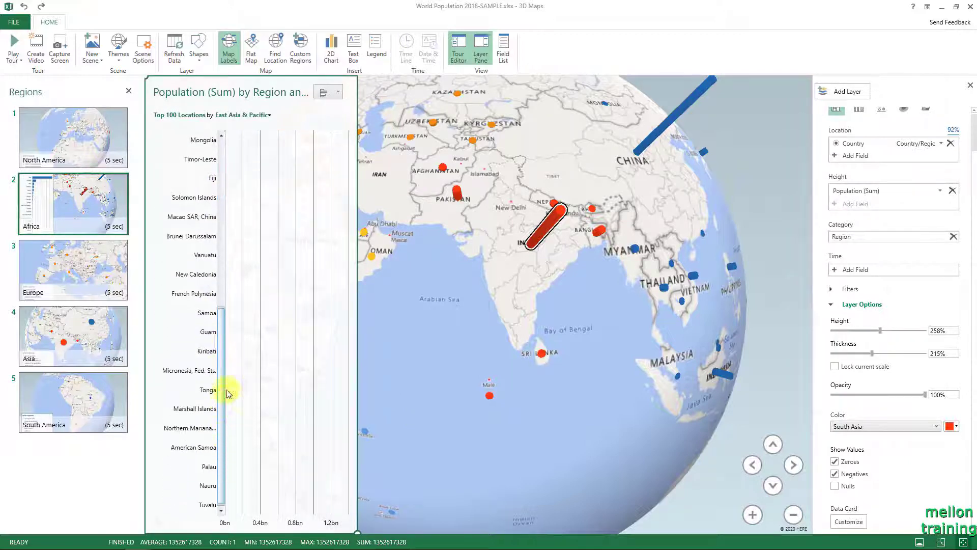
{"action": "scroll", "coordinate": [220, 367], "scroll_direction": "up", "scroll_amount": 3}
{"action": "scroll", "coordinate": [223, 255], "scroll_direction": "up", "scroll_amount": 3}
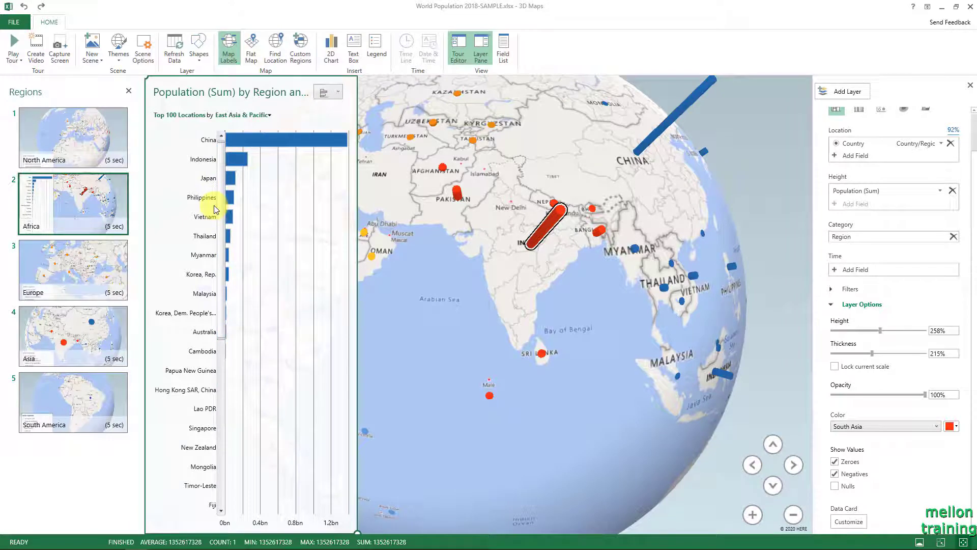
{"action": "left_click", "coordinate": [168, 115]}
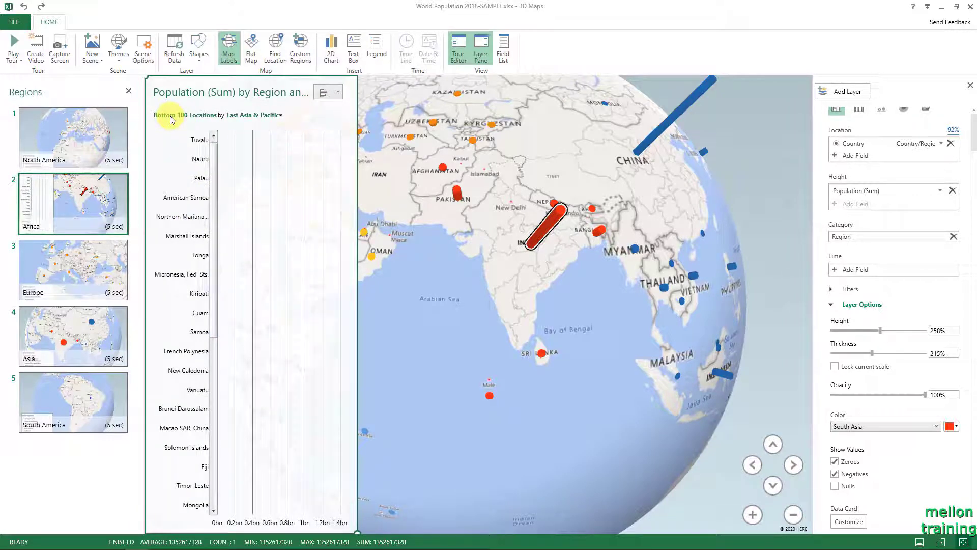
{"action": "left_click", "coordinate": [170, 115]}
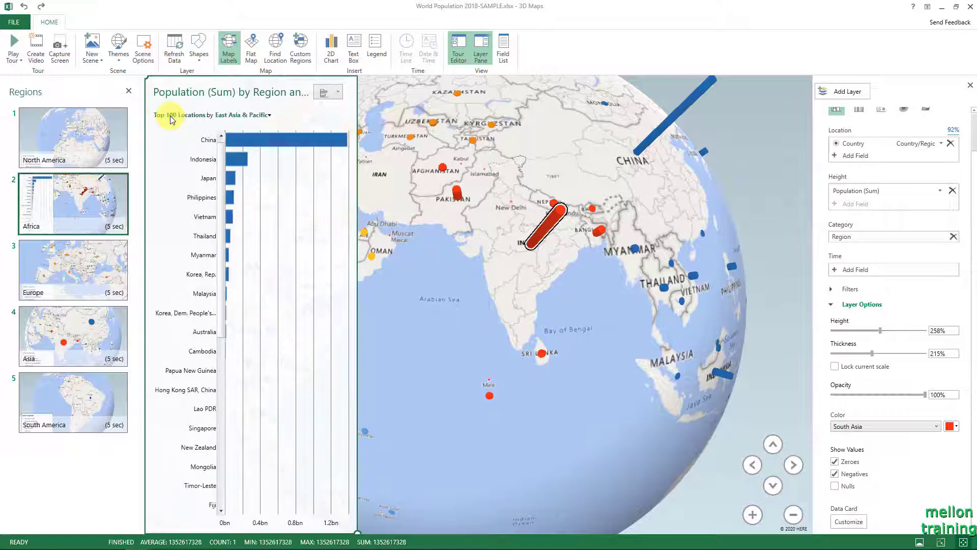
Fly to Japan from its bar, then colour East Asia & Pacific green
{"action": "left_click", "coordinate": [232, 178]}
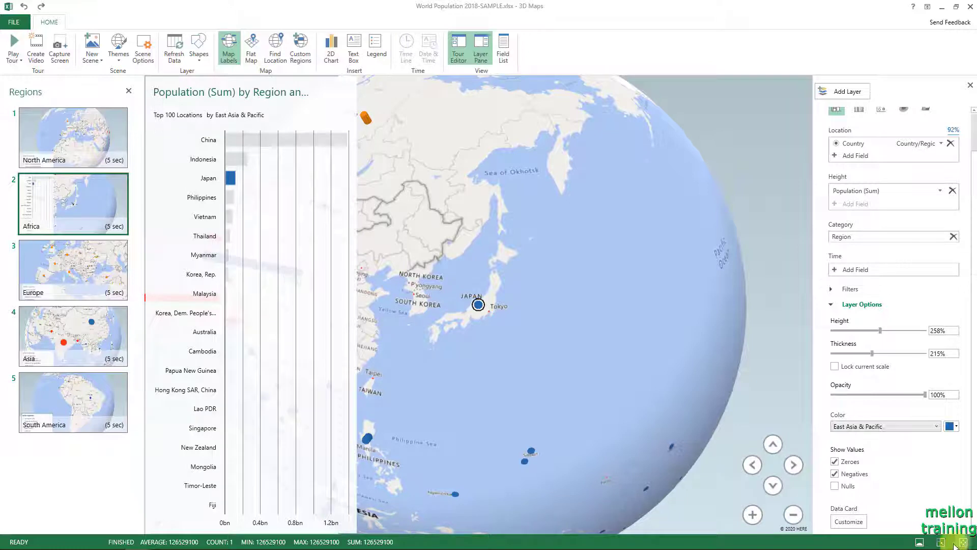
{"action": "left_click", "coordinate": [941, 543]}
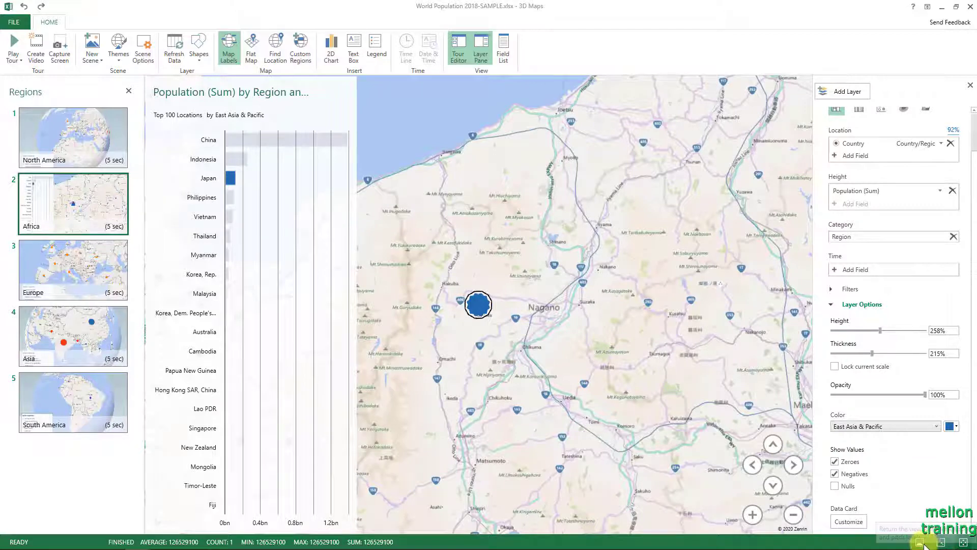
{"action": "left_click", "coordinate": [920, 543]}
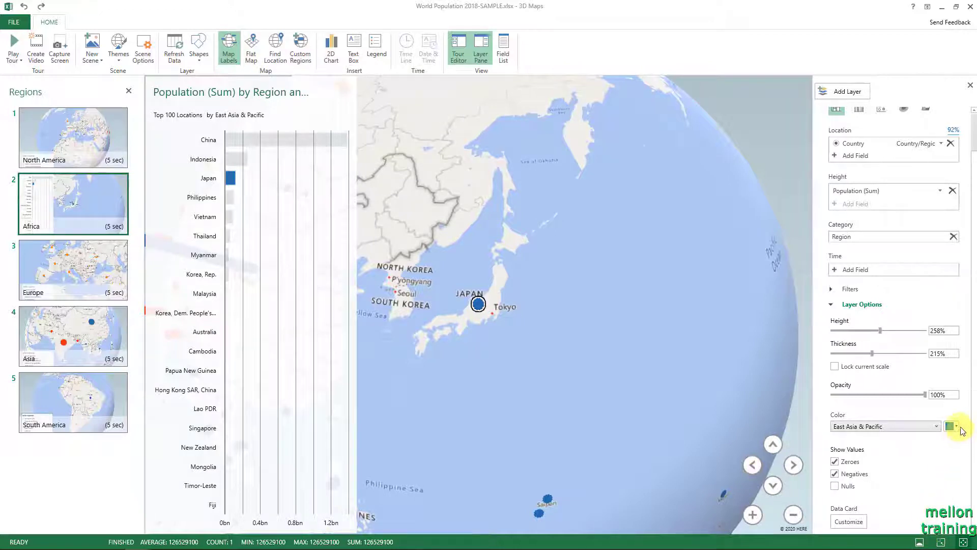
{"action": "left_click", "coordinate": [957, 427]}
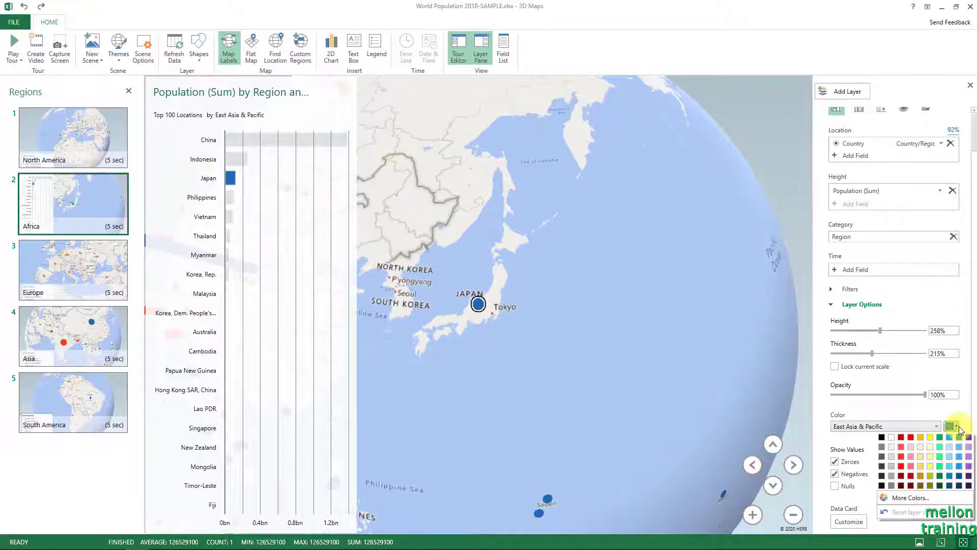
{"action": "left_click", "coordinate": [942, 475]}
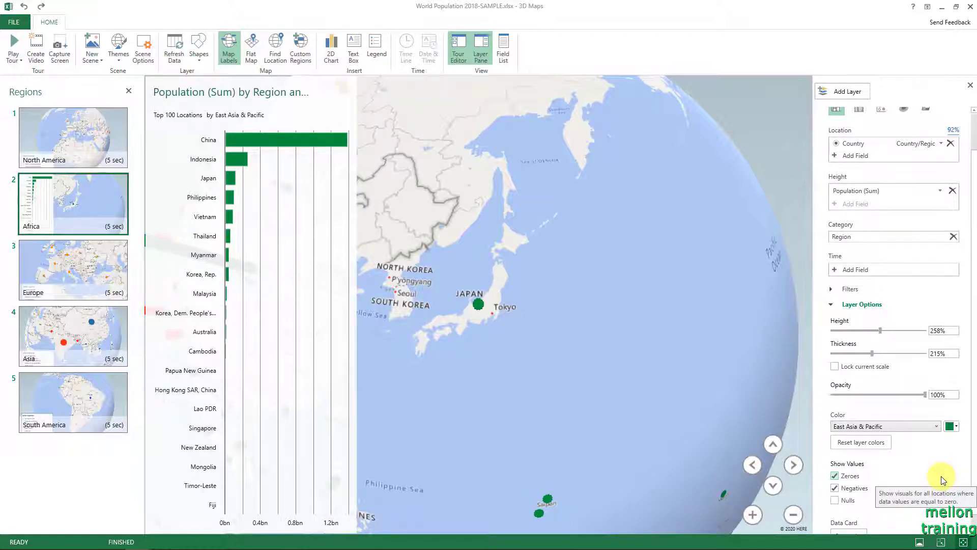
Show Europe & Central Asia in the chart and rotate the globe to Europe
{"action": "left_click", "coordinate": [268, 114]}
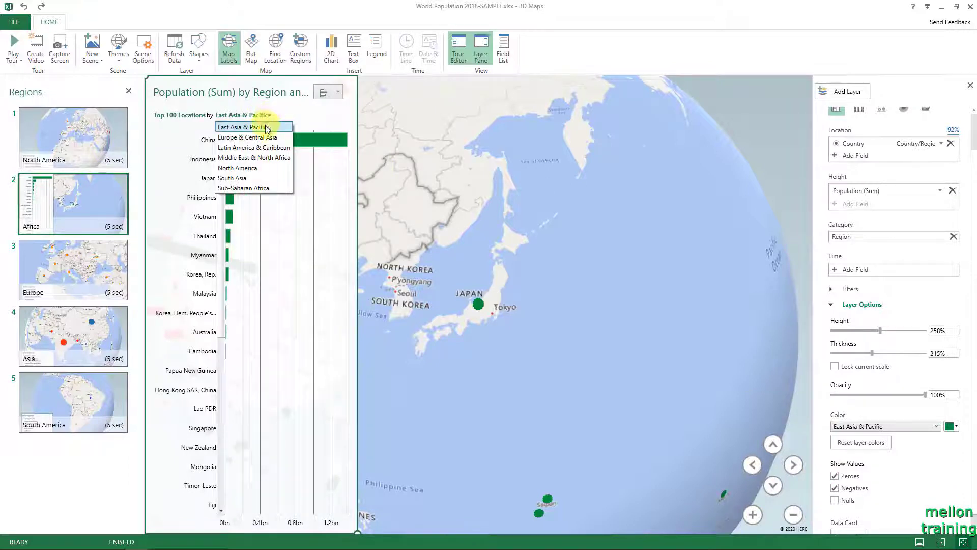
{"action": "left_click", "coordinate": [260, 135]}
{"action": "left_click_drag", "start_coordinate": [387, 206], "coordinate": [678, 264]}
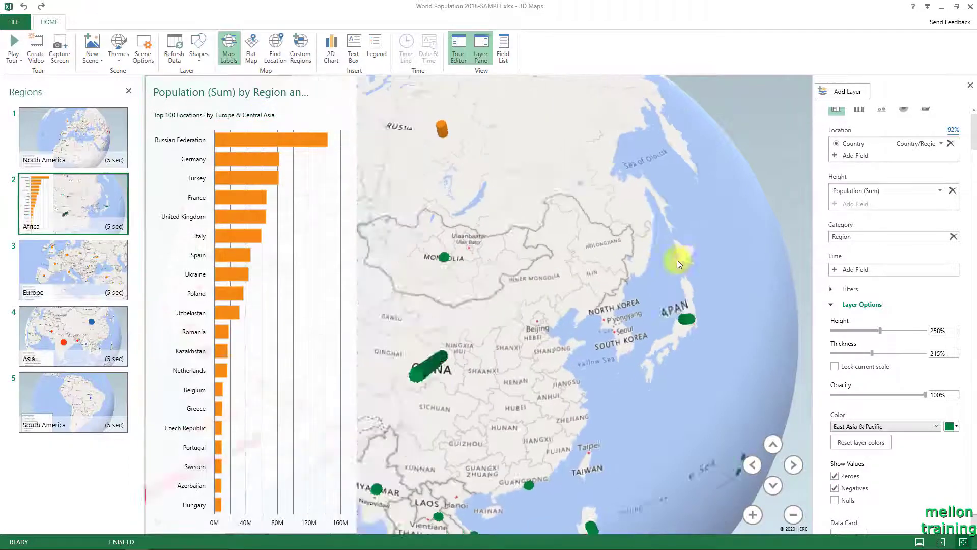
{"action": "left_click_drag", "start_coordinate": [444, 271], "coordinate": [542, 166]}
{"action": "left_click_drag", "start_coordinate": [423, 275], "coordinate": [650, 221]}
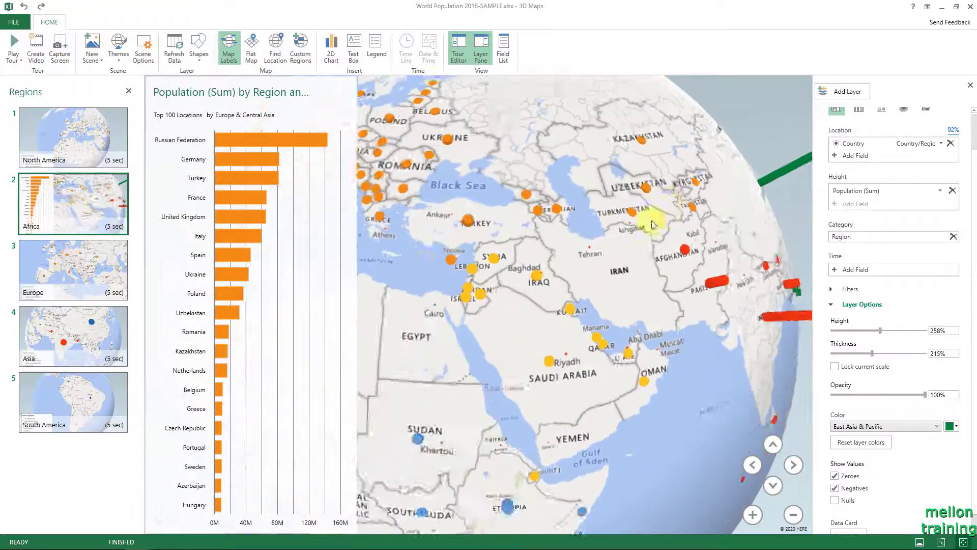
{"action": "left_click_drag", "start_coordinate": [447, 259], "coordinate": [655, 280]}
{"action": "scroll", "coordinate": [500, 294], "scroll_direction": "up", "scroll_amount": 3}
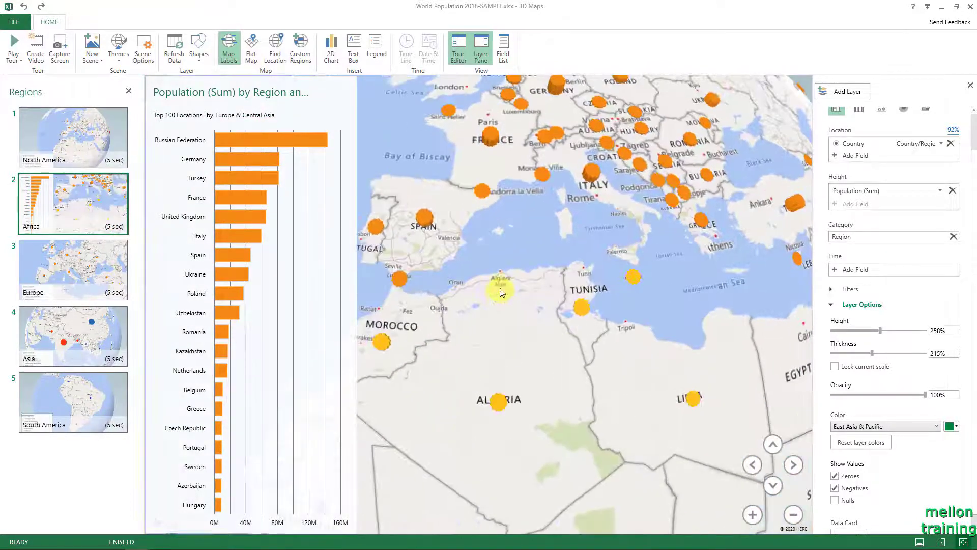
{"action": "left_click_drag", "start_coordinate": [556, 248], "coordinate": [551, 293]}
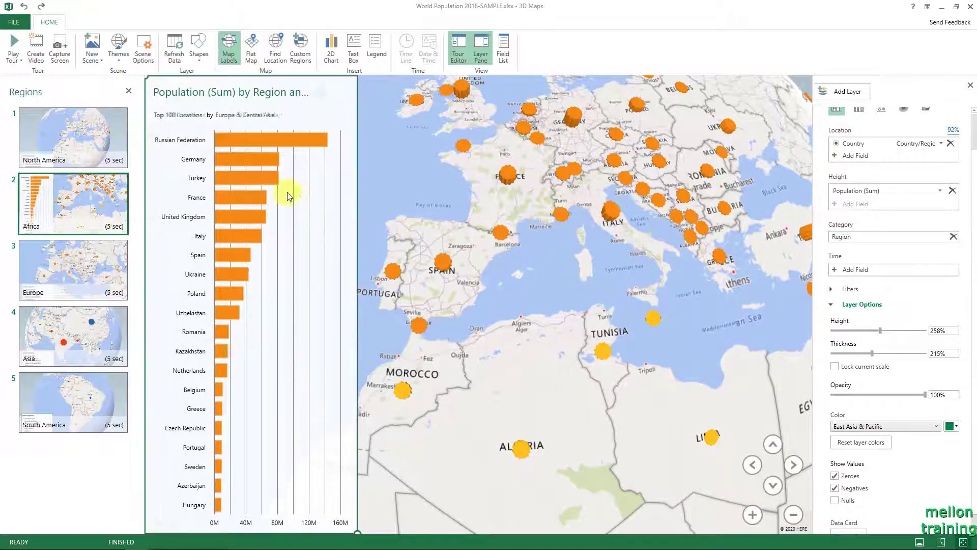
Highlight the Spain and Italy bars, then clear the highlight
{"action": "left_click", "coordinate": [233, 251]}
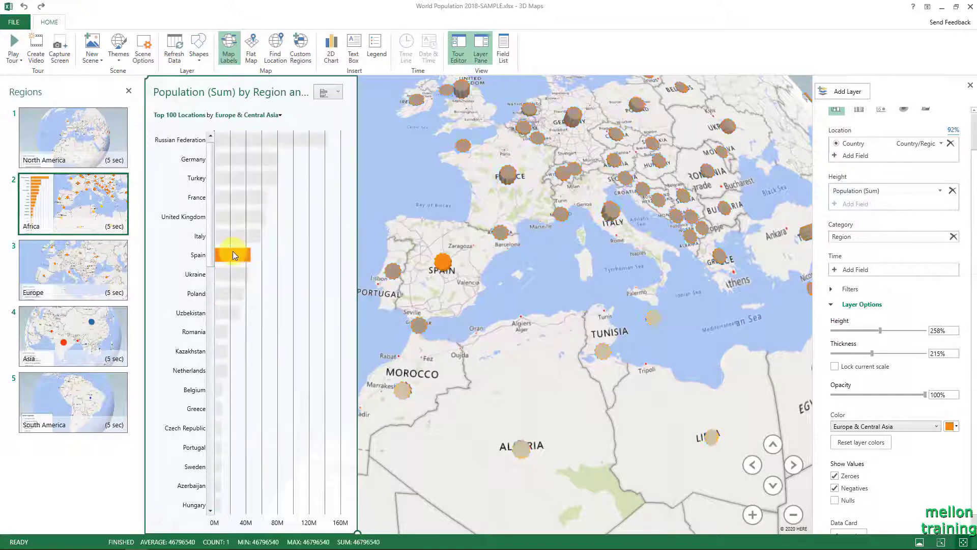
{"action": "left_click", "coordinate": [229, 235]}
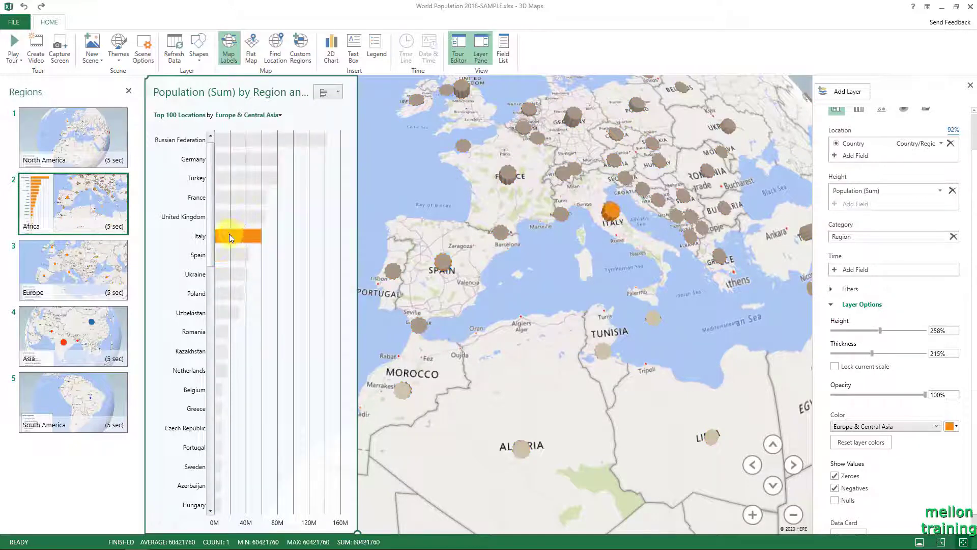
{"action": "left_click", "coordinate": [406, 199]}
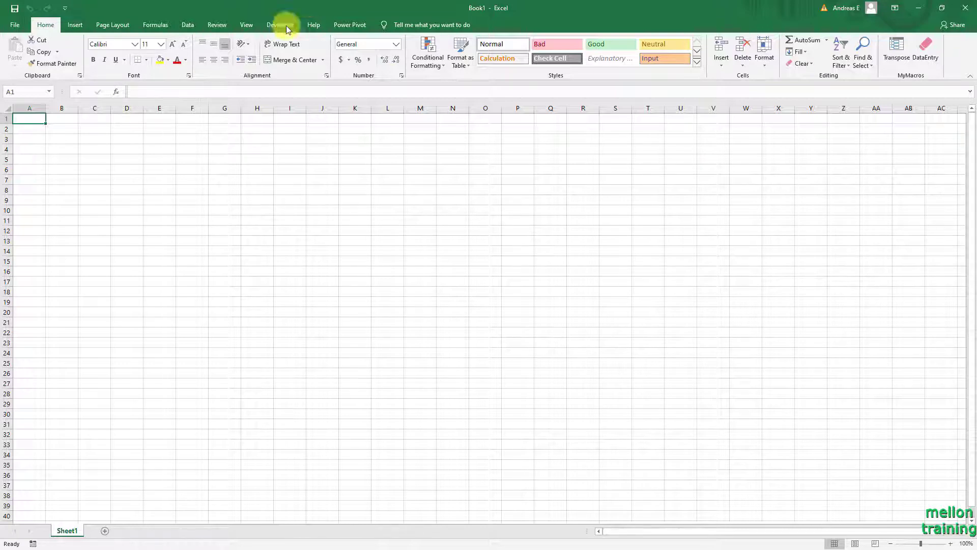
Start a new CSV query from file and pick GDP per Capita.csv for import
{"action": "left_click", "coordinate": [193, 25]}
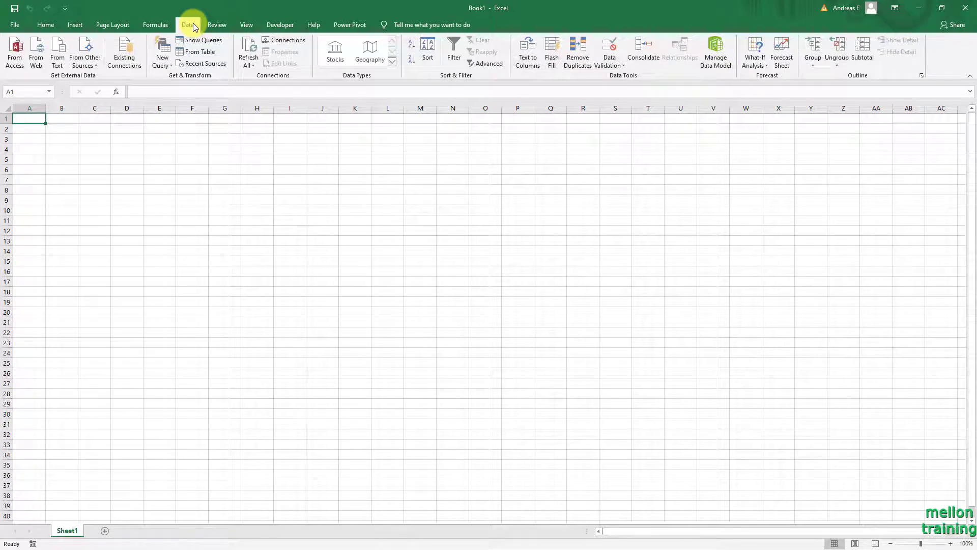
{"action": "left_click", "coordinate": [170, 65]}
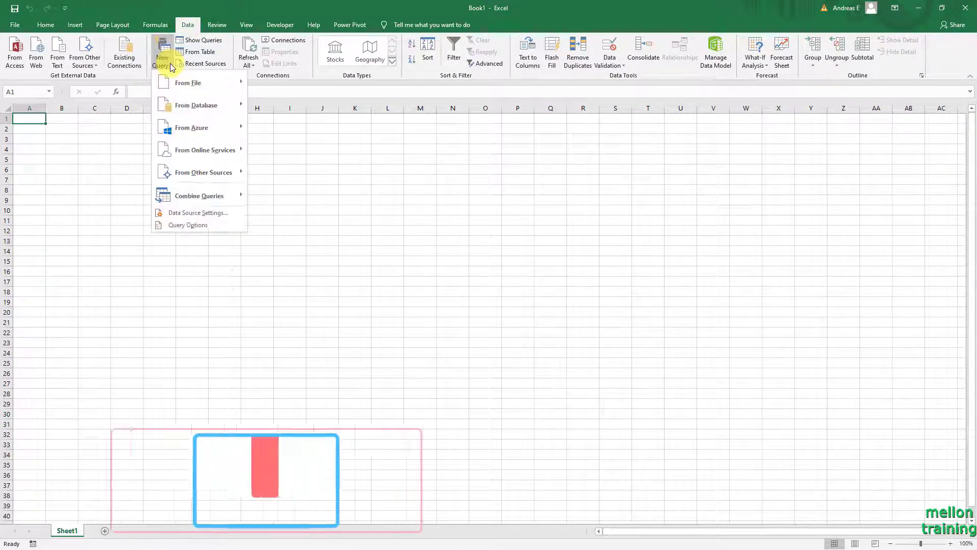
{"action": "left_click", "coordinate": [193, 83]}
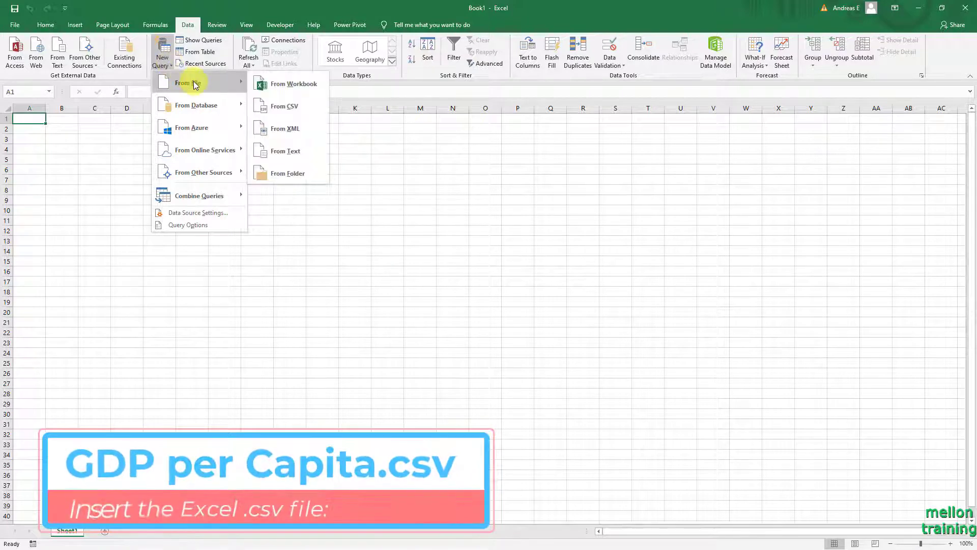
{"action": "left_click", "coordinate": [309, 102]}
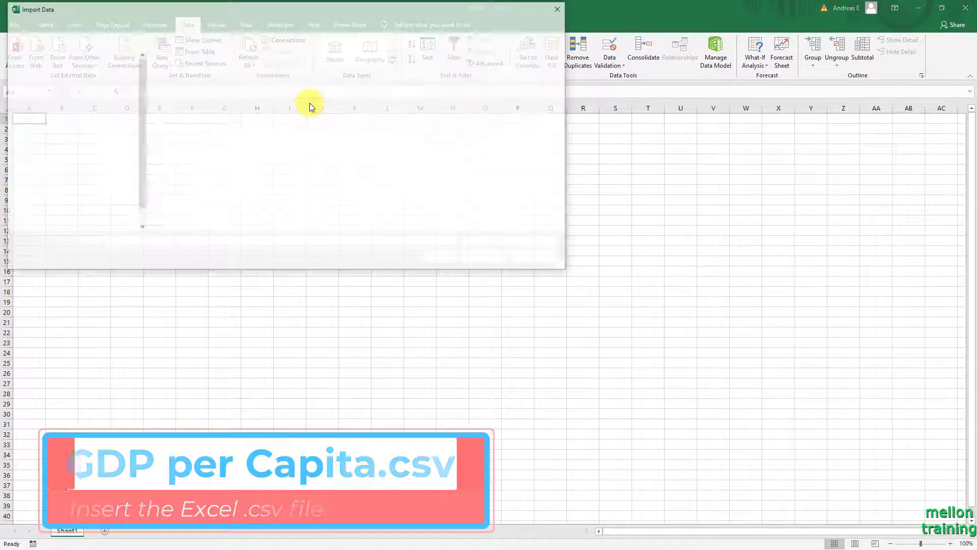
{"action": "double_click", "coordinate": [206, 81]}
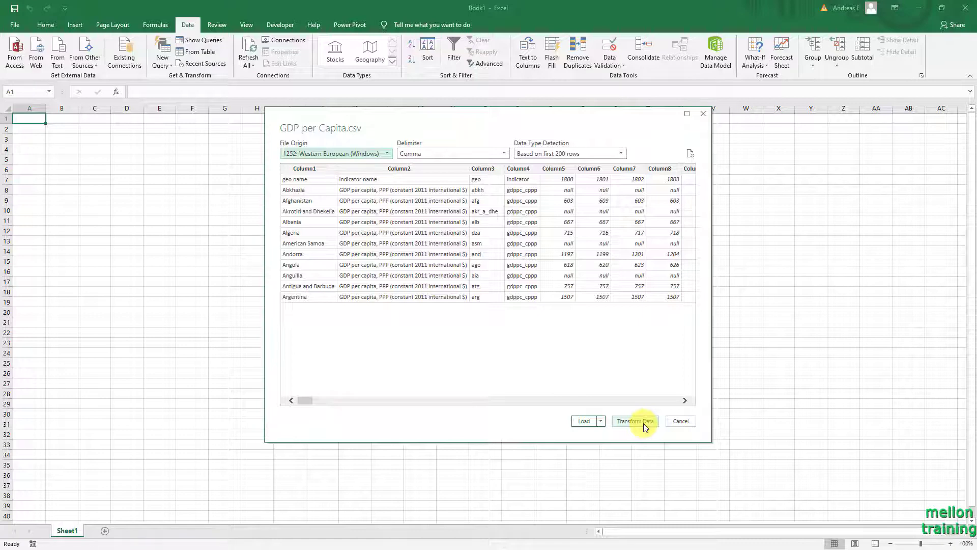
Send the CSV preview to Power Query Editor and promote the first row to headers
{"action": "left_click", "coordinate": [644, 423]}
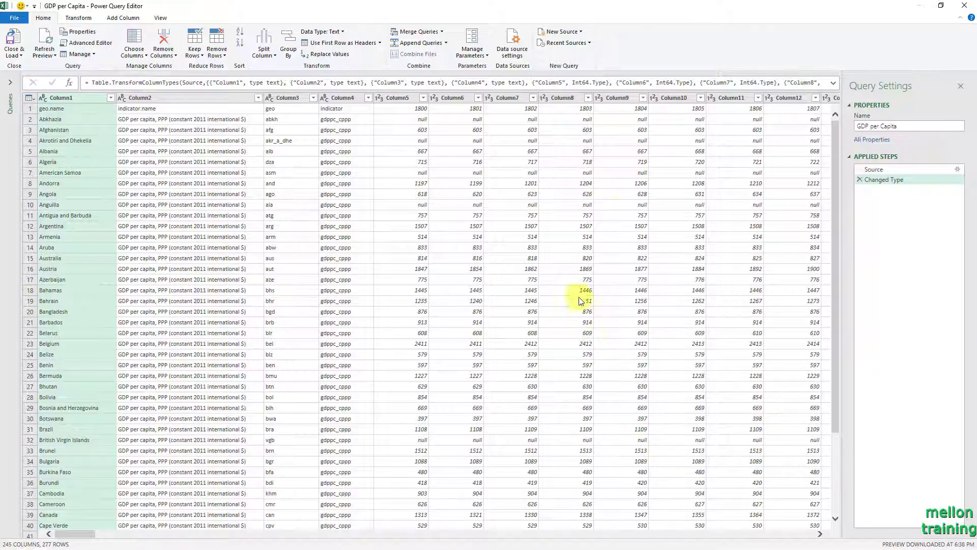
{"action": "left_click", "coordinate": [342, 45]}
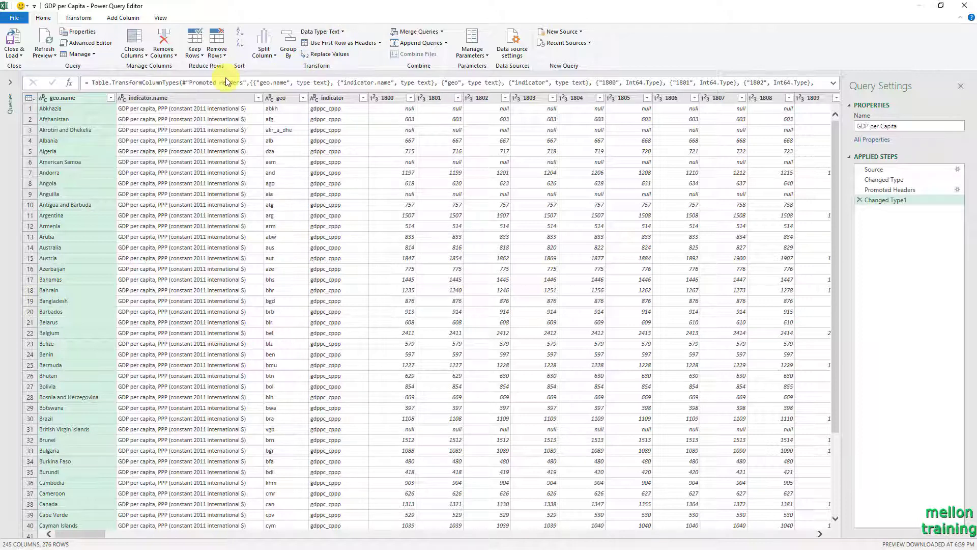
Remove columns indicator.name through 1919, leaving geo.name and years from 1920
{"action": "left_click", "coordinate": [187, 99]}
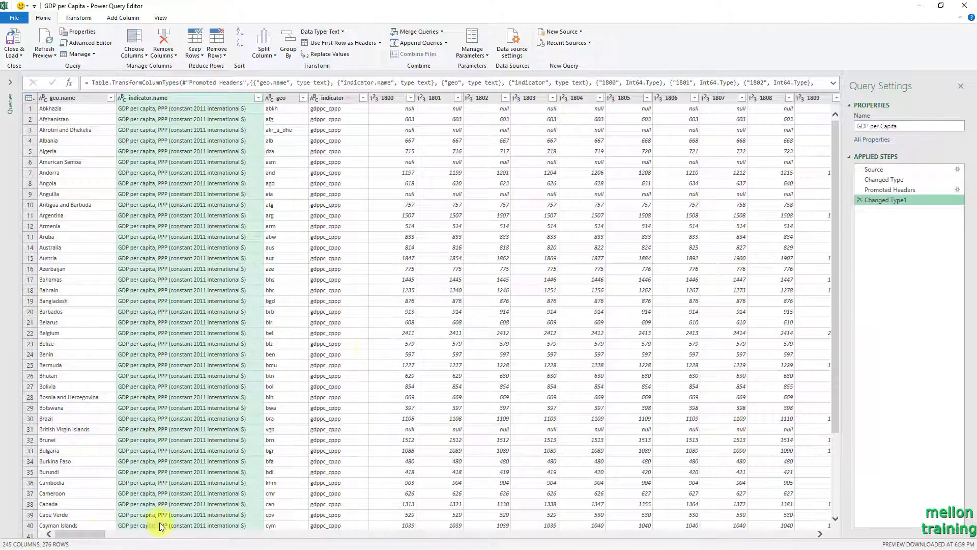
{"action": "left_click_drag", "start_coordinate": [81, 534], "coordinate": [464, 537]}
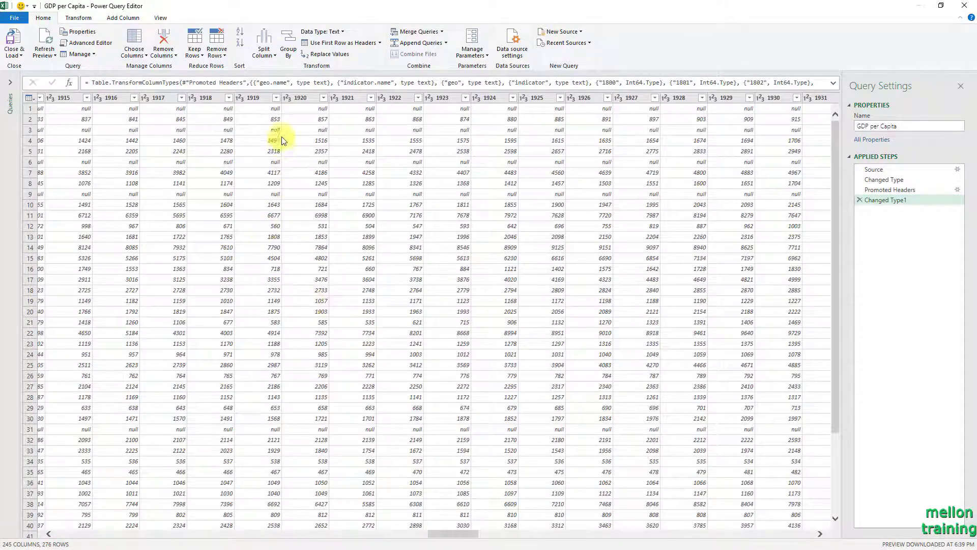
{"action": "left_click", "coordinate": [255, 96], "text": "shift"}
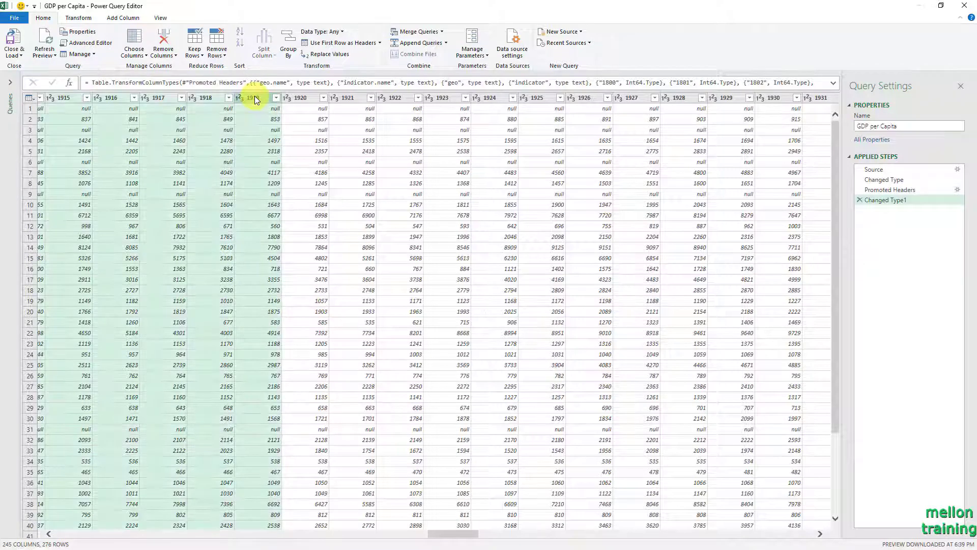
{"action": "right_click", "coordinate": [255, 97]}
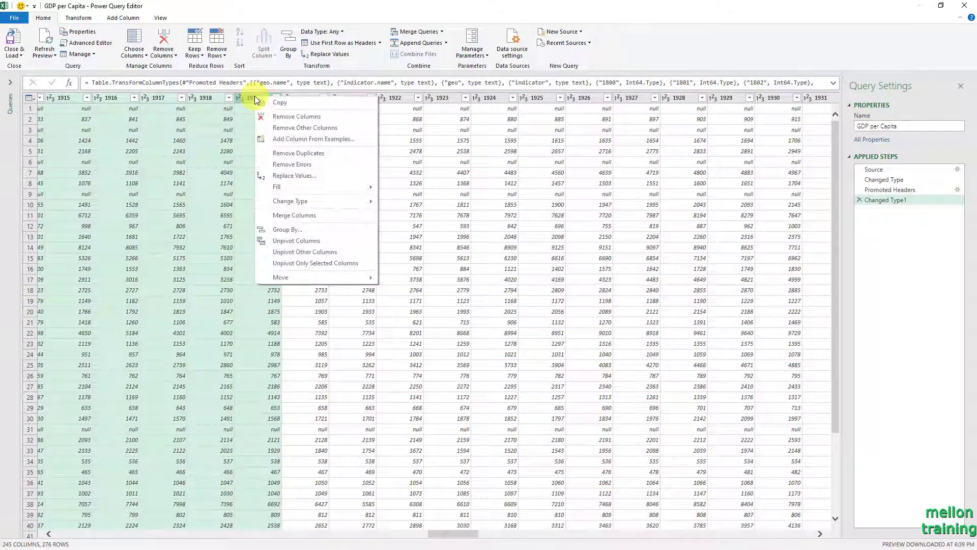
{"action": "left_click", "coordinate": [281, 116]}
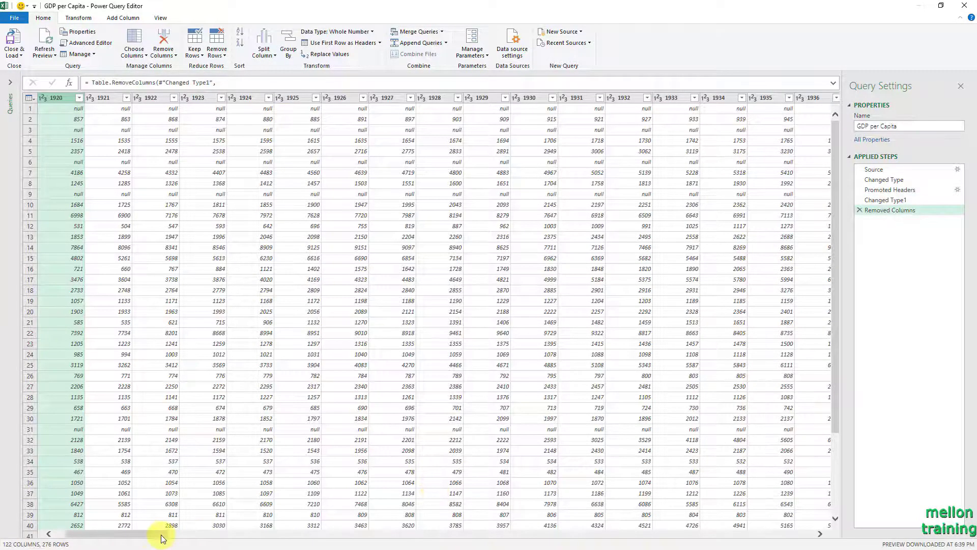
{"action": "mouse_move", "coordinate": [152, 535]}
{"action": "left_mouse_down"}
{"action": "mouse_move", "coordinate": [109, 533]}
{"action": "mouse_move", "coordinate": [721, 547]}
{"action": "left_mouse_up"}
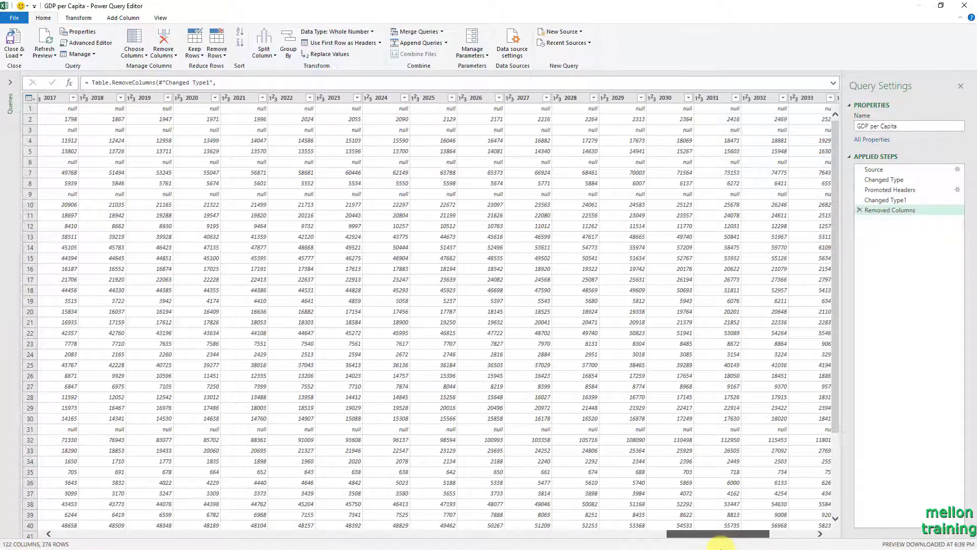
Remove the year columns 2021 through 2040
{"action": "left_click", "coordinate": [246, 98]}
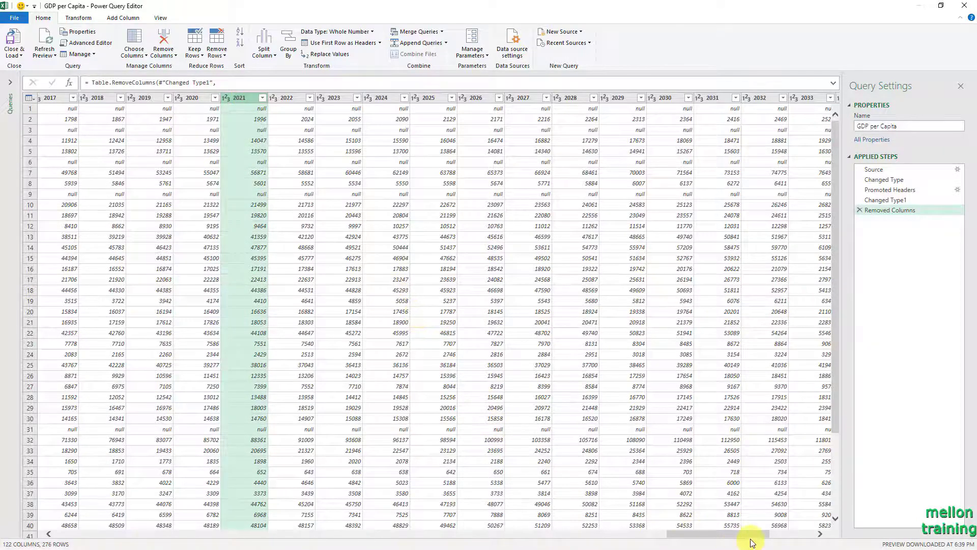
{"action": "left_click_drag", "start_coordinate": [750, 533], "coordinate": [796, 532]}
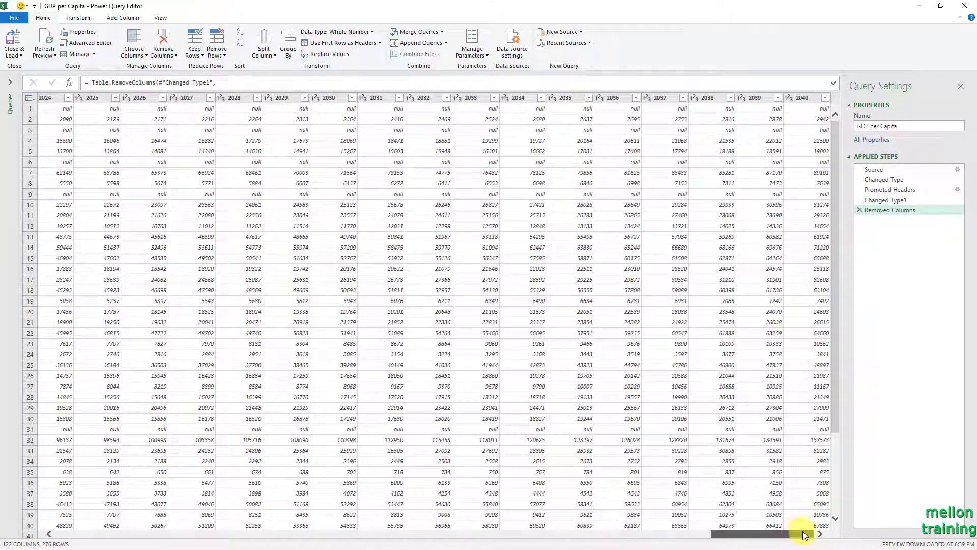
{"action": "left_click", "coordinate": [810, 98], "text": "shift"}
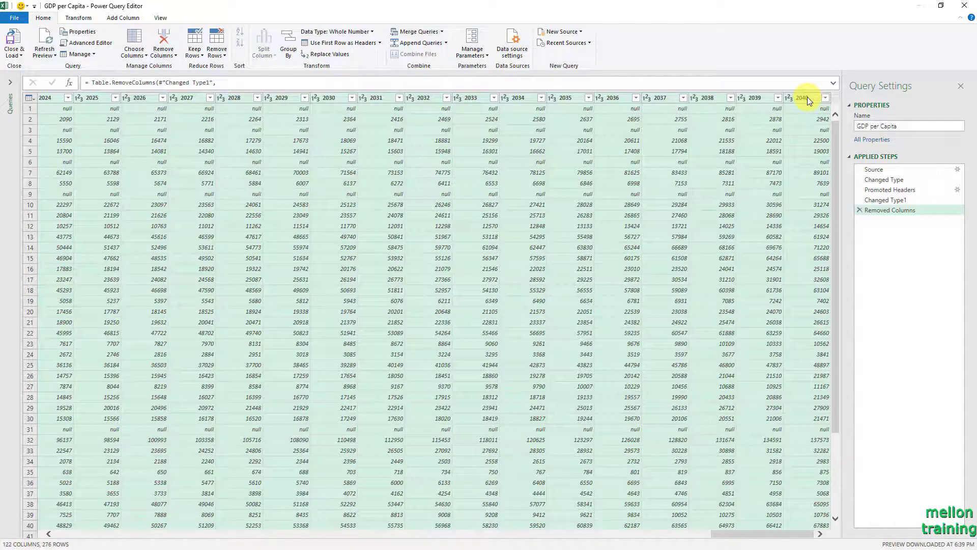
{"action": "right_click", "coordinate": [807, 98]}
{"action": "left_click", "coordinate": [830, 117]}
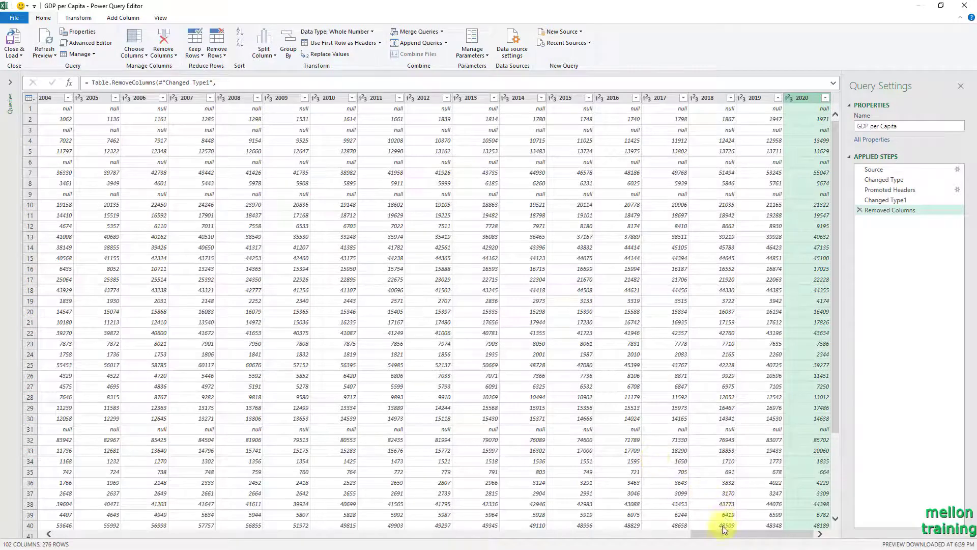
{"action": "mouse_move", "coordinate": [723, 534]}
{"action": "left_mouse_down"}
{"action": "mouse_move", "coordinate": [123, 534]}
{"action": "mouse_move", "coordinate": [103, 444]}
{"action": "left_mouse_up"}
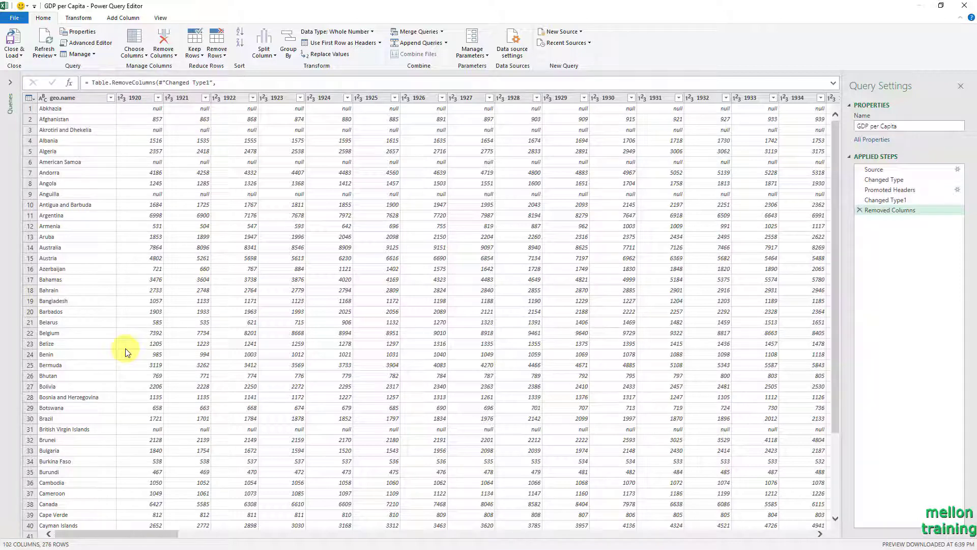
Select the year columns 1920 through 2020
{"action": "left_click", "coordinate": [141, 97]}
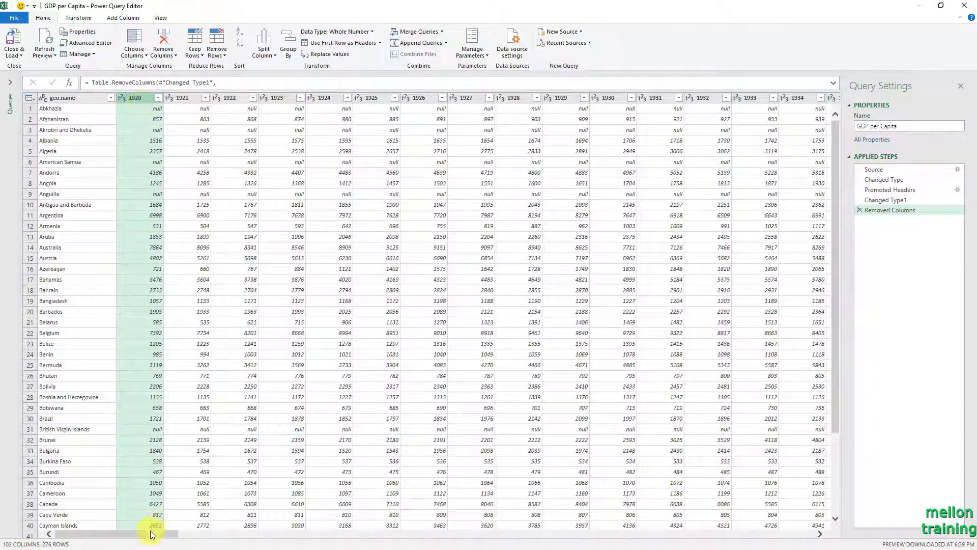
{"action": "mouse_move", "coordinate": [151, 532]}
{"action": "left_mouse_down"}
{"action": "mouse_move", "coordinate": [386, 542]}
{"action": "mouse_move", "coordinate": [818, 534]}
{"action": "left_mouse_up"}
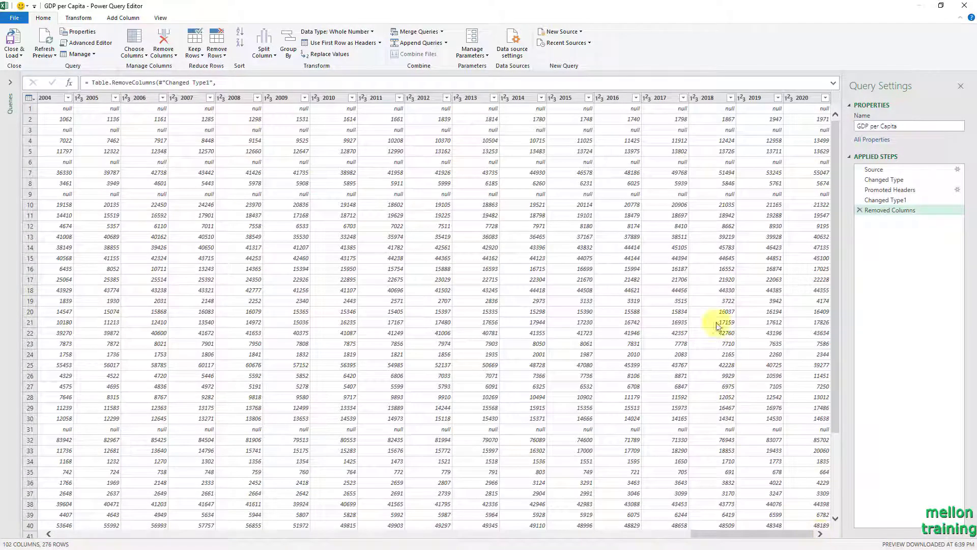
{"action": "left_click", "coordinate": [808, 98], "text": "shift"}
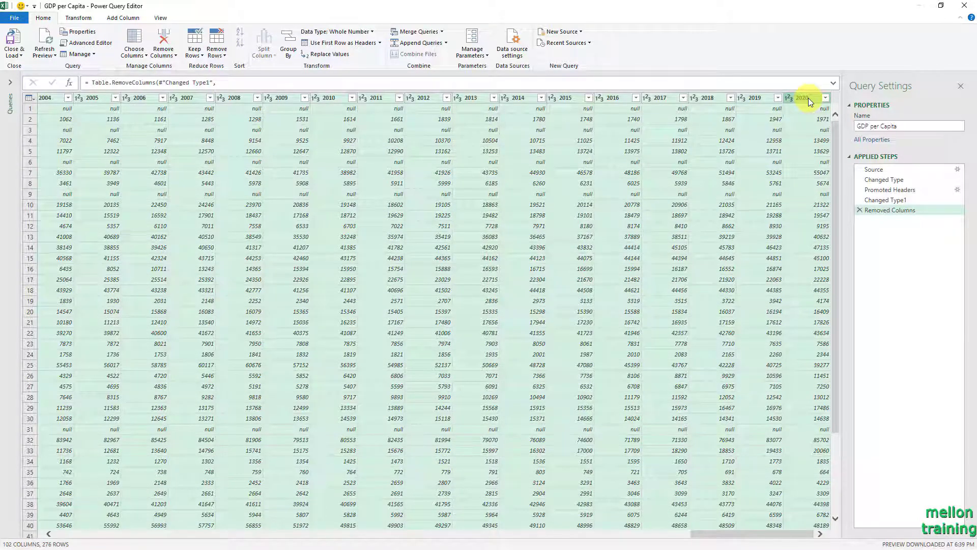
Unpivot only the selected year columns into geo.name, Attribute and Value rows
{"action": "left_click", "coordinate": [81, 18]}
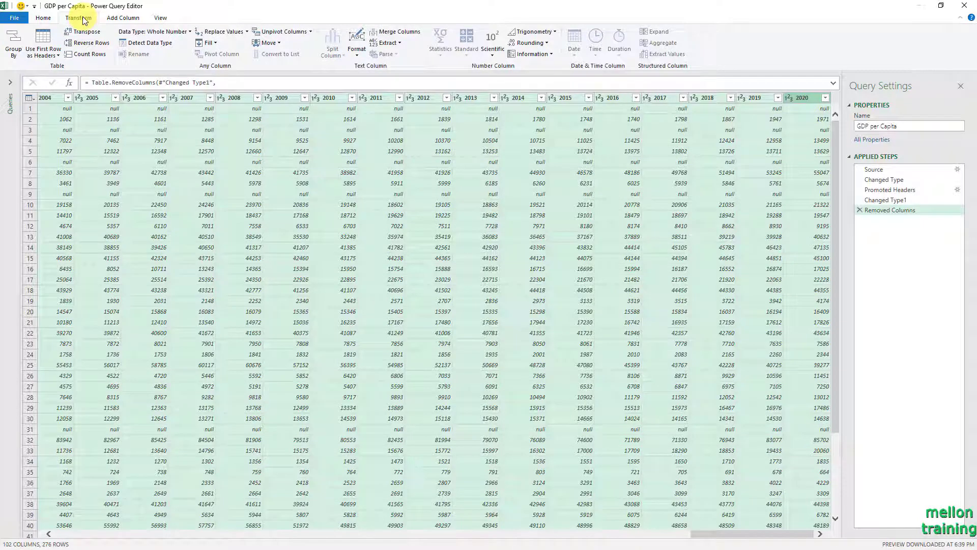
{"action": "left_click", "coordinate": [311, 31]}
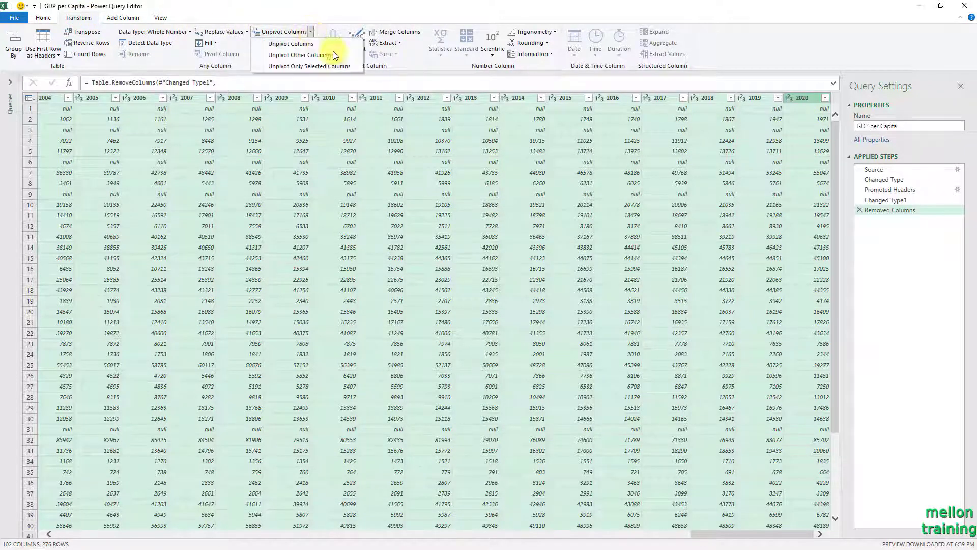
{"action": "left_click", "coordinate": [348, 65]}
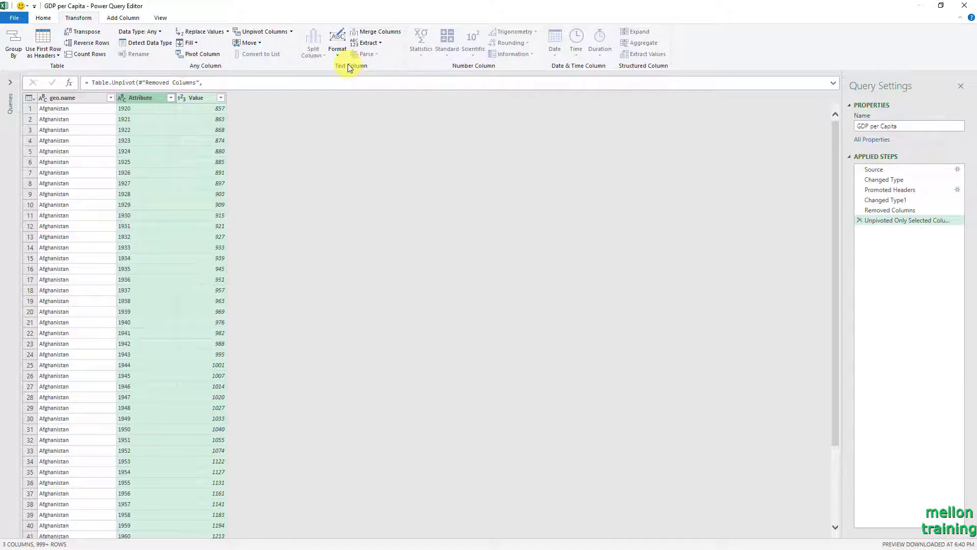
{"action": "right_click", "coordinate": [83, 100]}
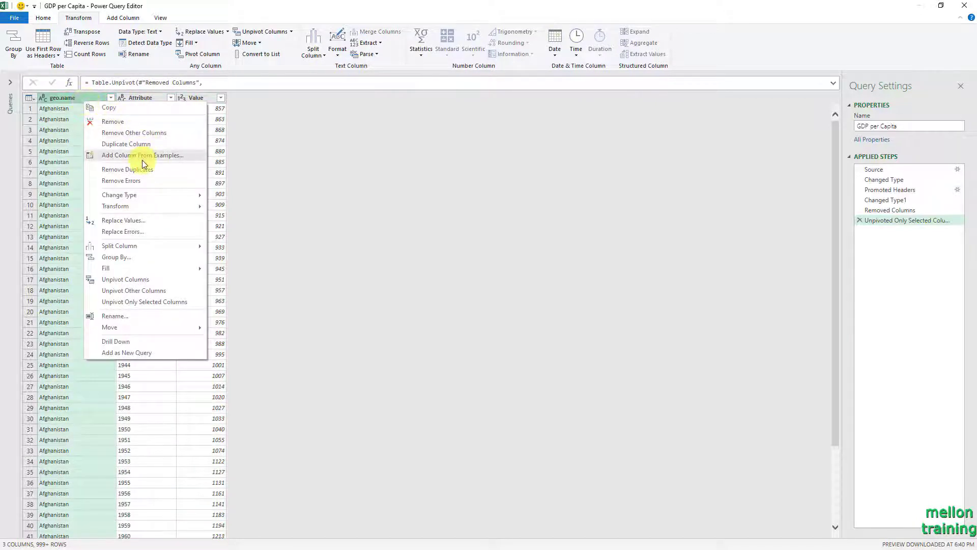
Rename geo.name, Attribute and Value to Country, Year and GDP
{"action": "left_click", "coordinate": [139, 316]}
{"action": "type", "text": "Coun"}
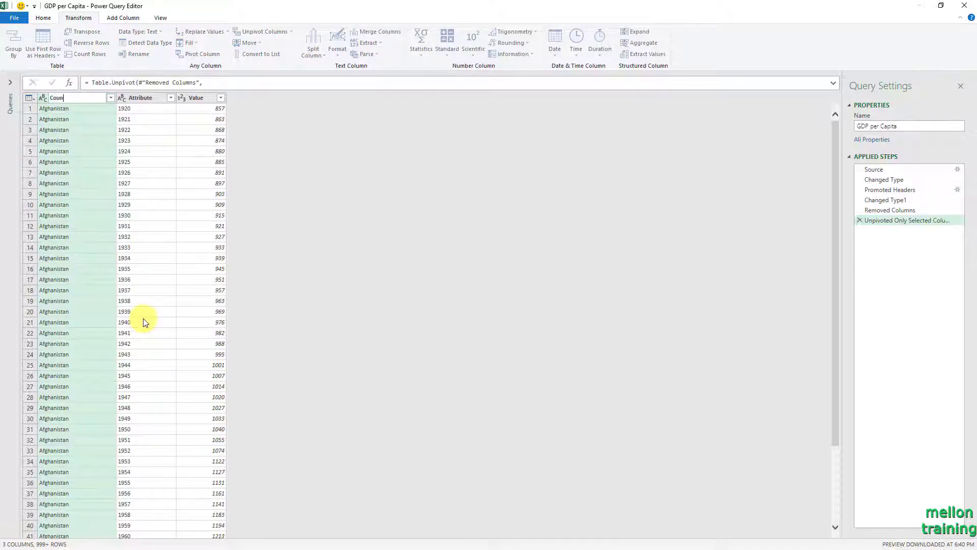
{"action": "type", "text": "try"}
{"action": "key", "text": "Return"}
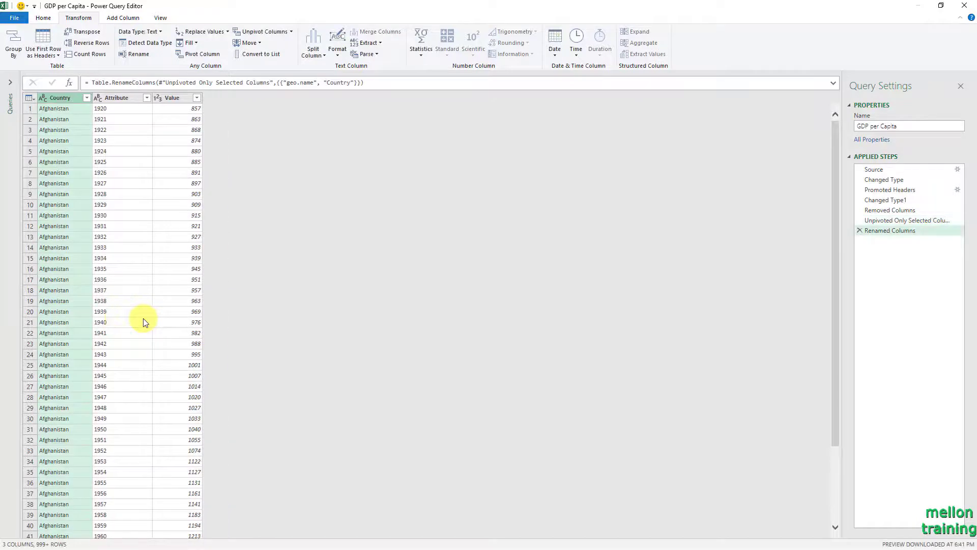
{"action": "right_click", "coordinate": [117, 97]}
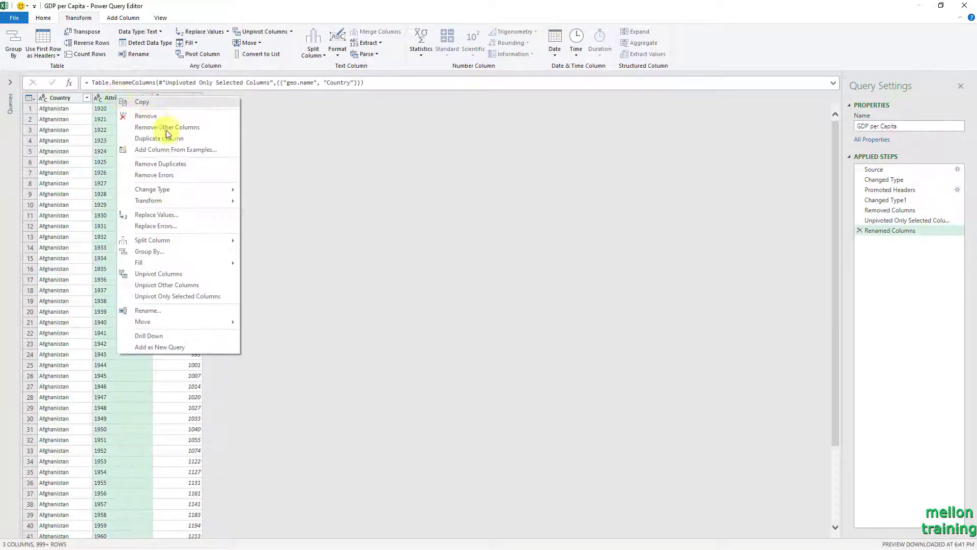
{"action": "left_click", "coordinate": [162, 310]}
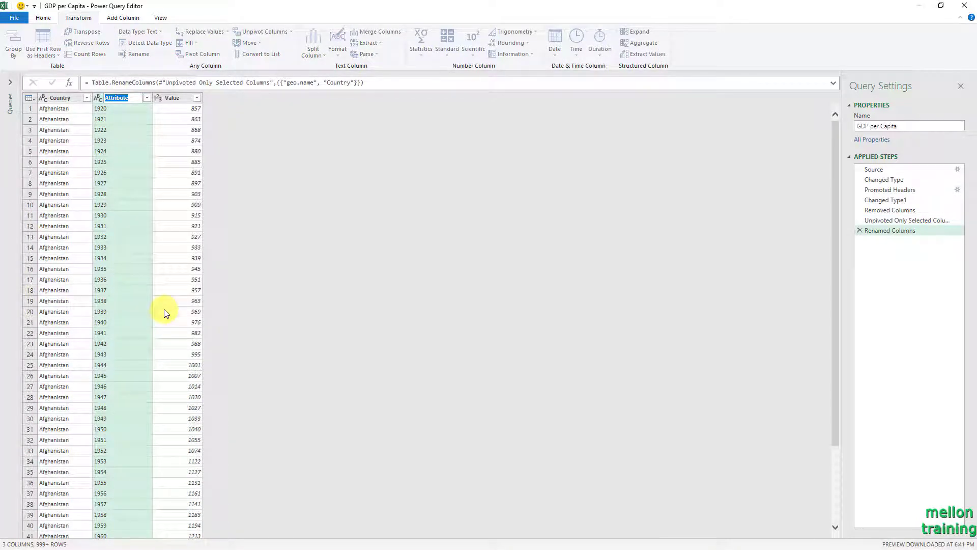
{"action": "type", "text": "Year"}
{"action": "key", "text": "Return"}
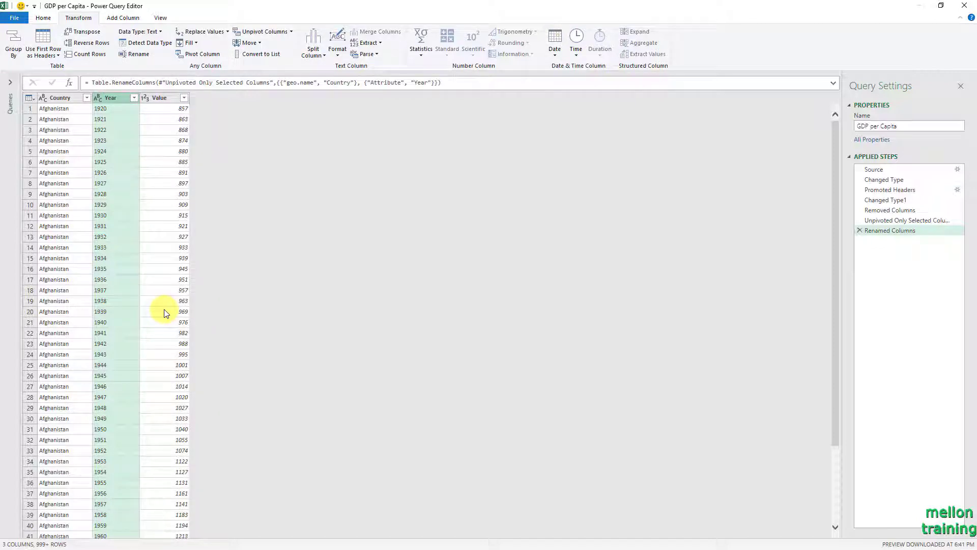
{"action": "right_click", "coordinate": [166, 98]}
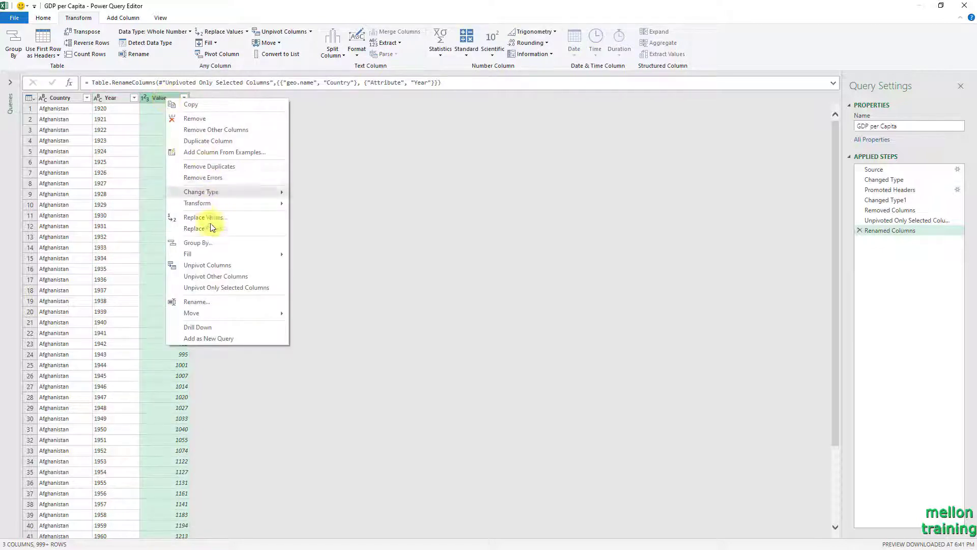
{"action": "left_click", "coordinate": [212, 302]}
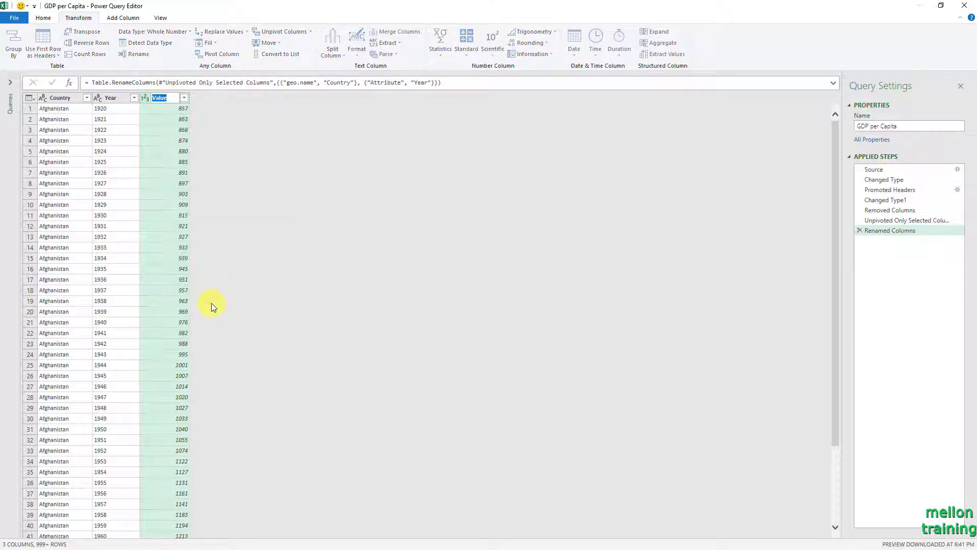
{"action": "type", "text": "GDP"}
{"action": "key", "text": "Return"}
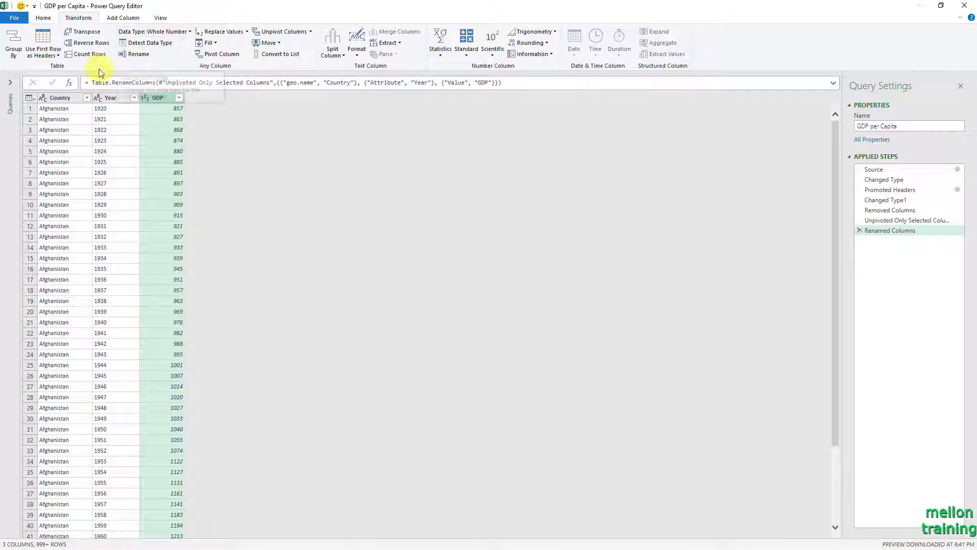
Set the Year column's data type to Date
{"action": "left_click", "coordinate": [105, 96]}
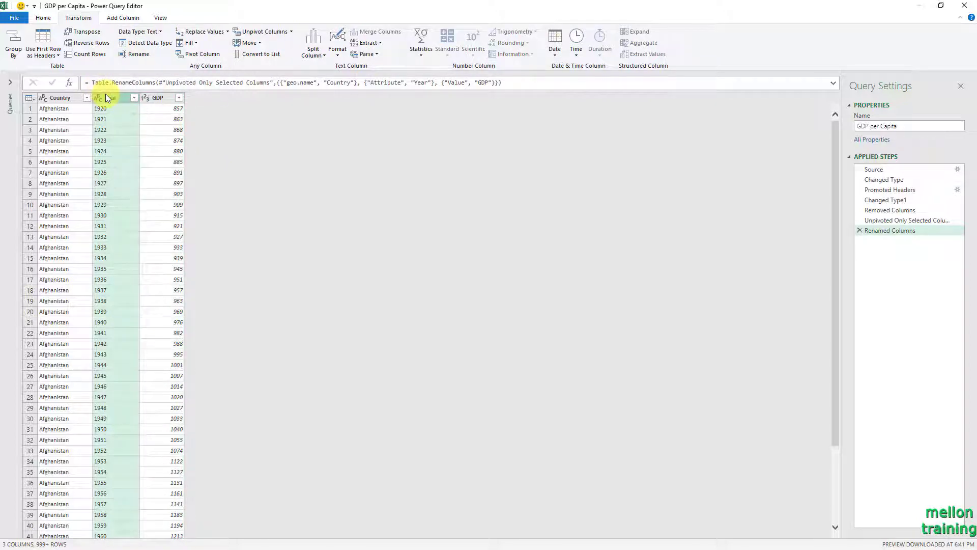
{"action": "left_click", "coordinate": [161, 31]}
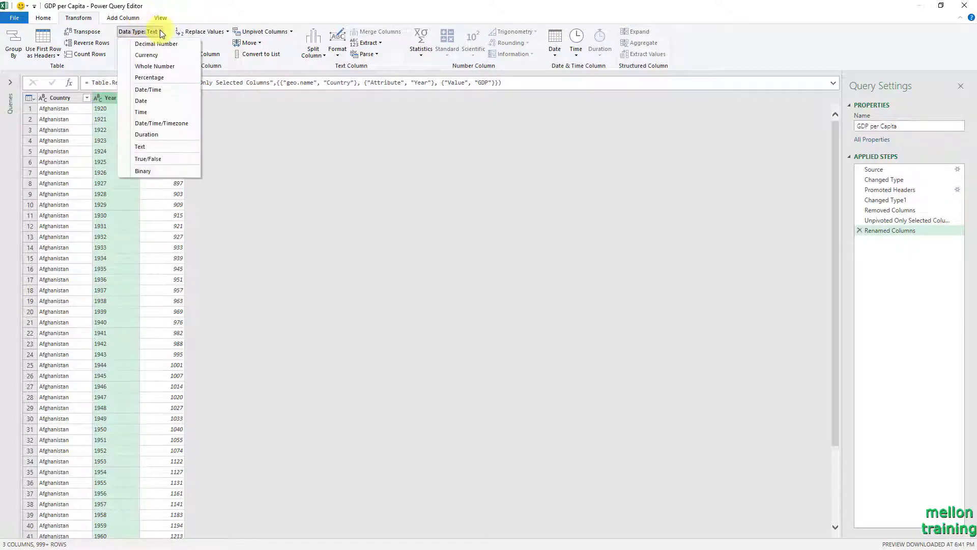
{"action": "left_click", "coordinate": [171, 101]}
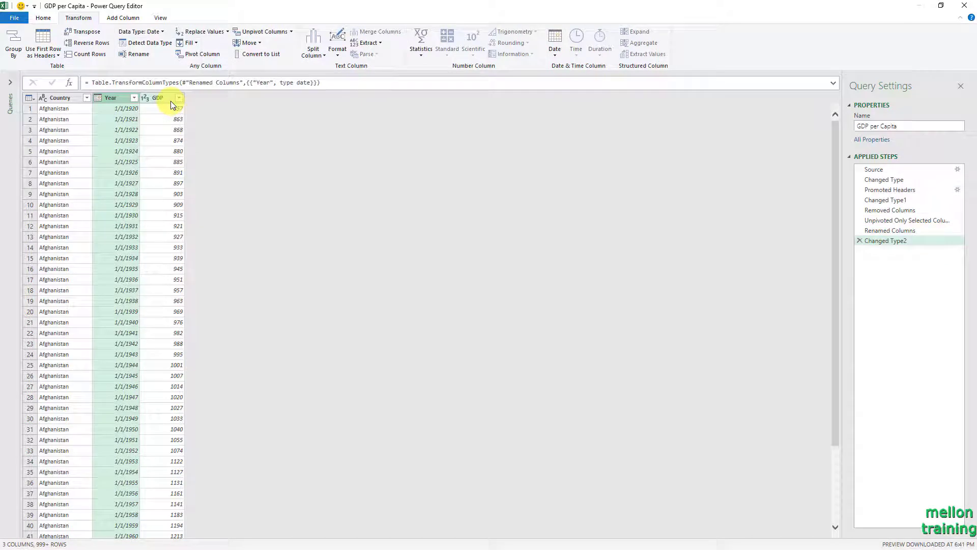
{"action": "left_click", "coordinate": [60, 97]}
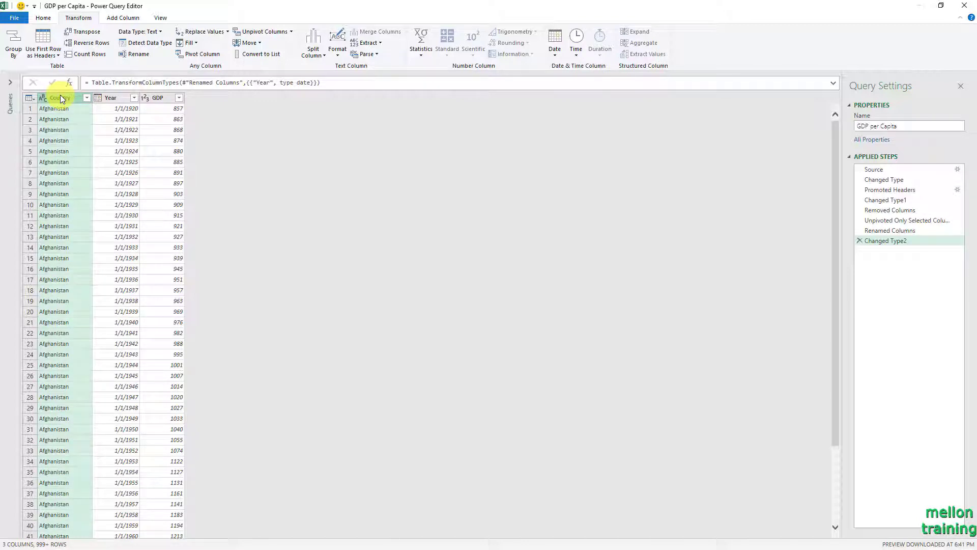
{"action": "left_click", "coordinate": [43, 18]}
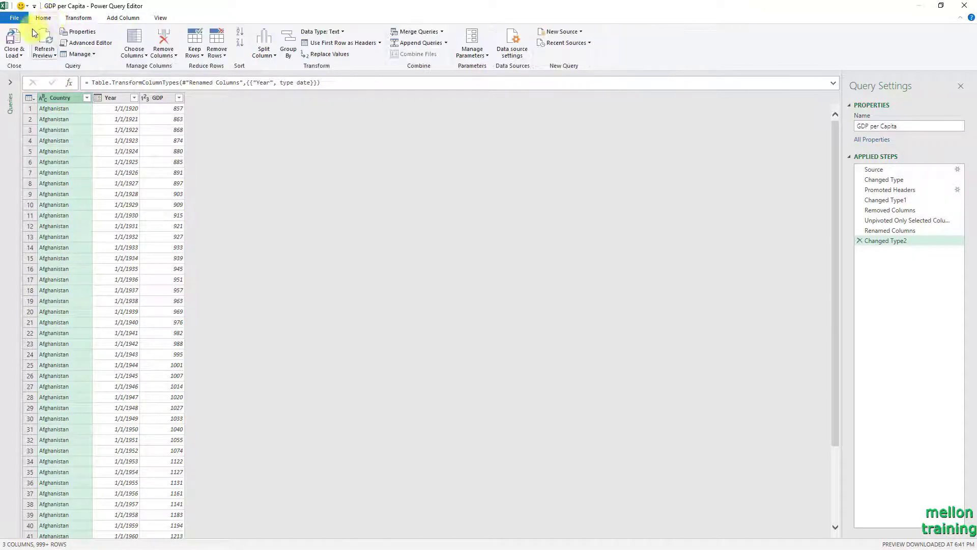
Close & Load the query to Sheet2 and check the table's 20,434 rows end to end
{"action": "left_click", "coordinate": [14, 40]}
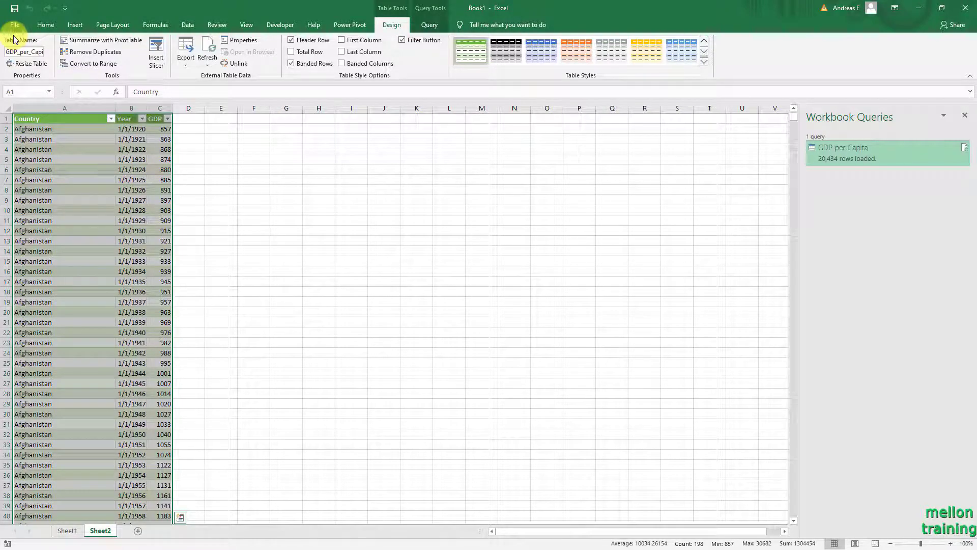
{"action": "left_click", "coordinate": [80, 27]}
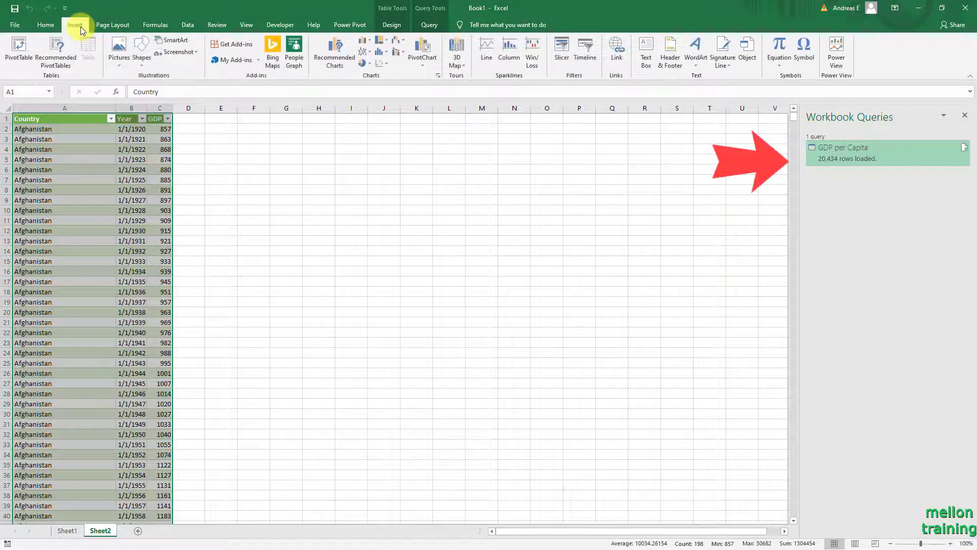
{"action": "left_click", "coordinate": [58, 204]}
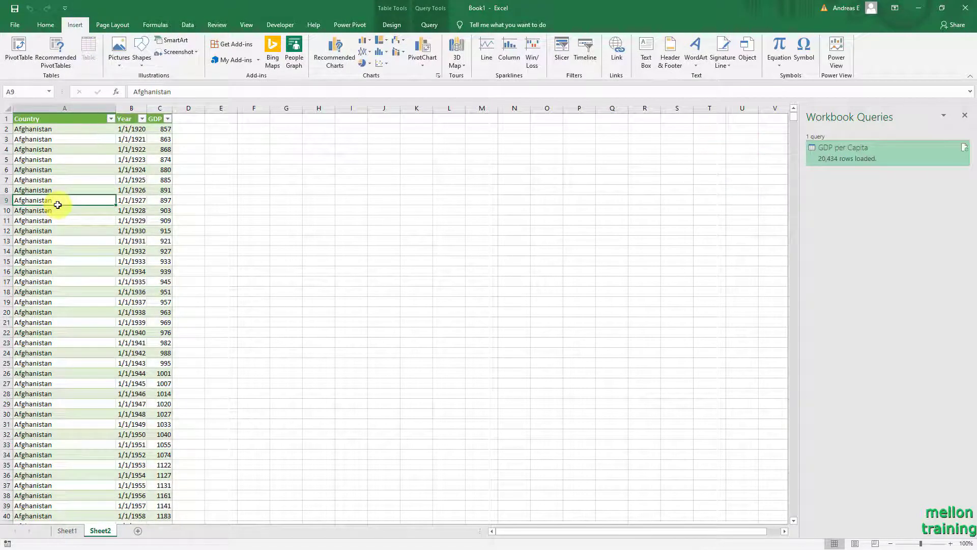
{"action": "key", "text": "ctrl+End"}
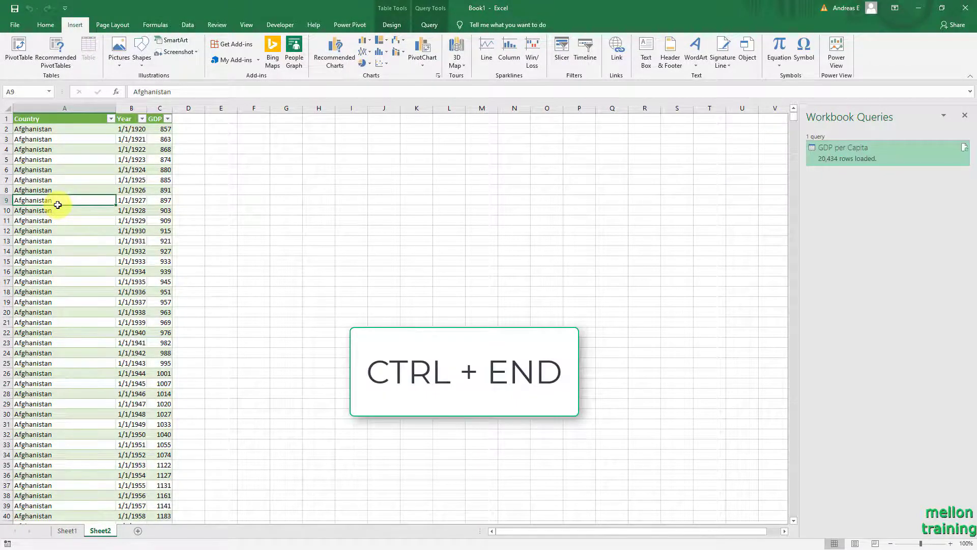
{"action": "key", "text": "ctrl+End"}
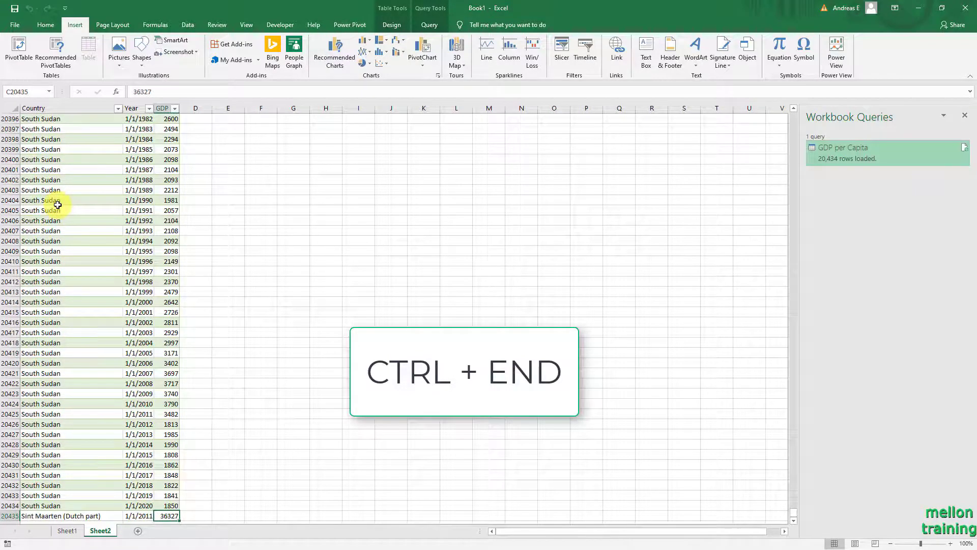
{"action": "key", "text": "ctrl+Home"}
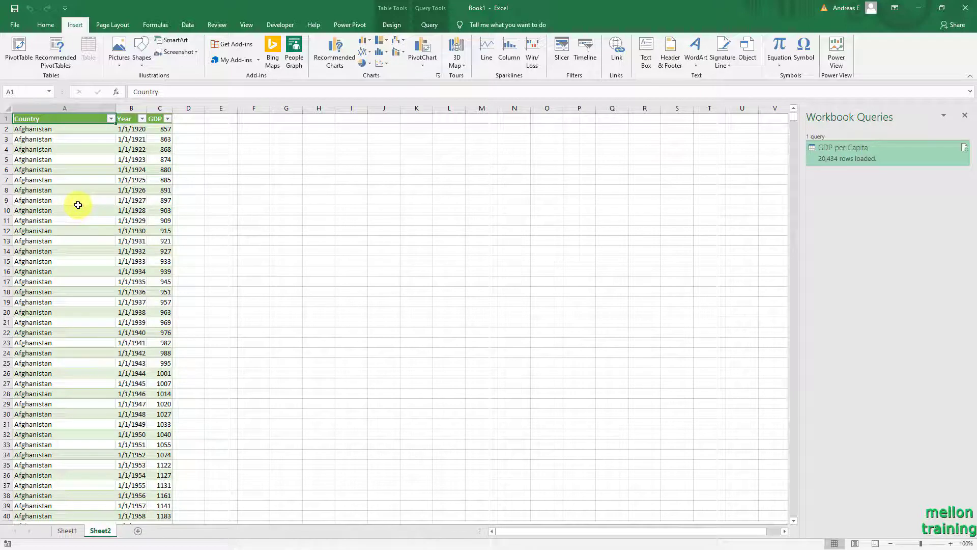
Launch 3D Maps from the table and rename Layer 1 to GDP
{"action": "left_click", "coordinate": [454, 68]}
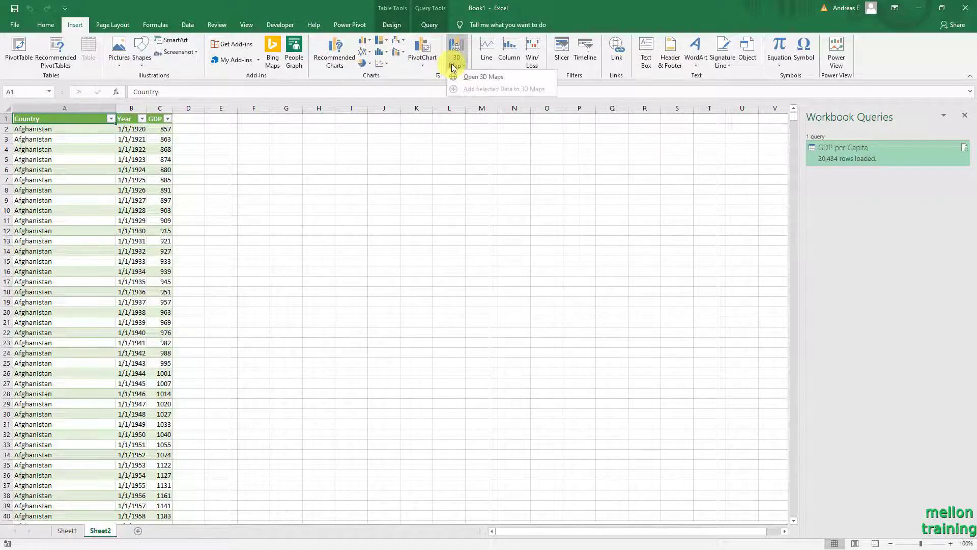
{"action": "left_click", "coordinate": [486, 79]}
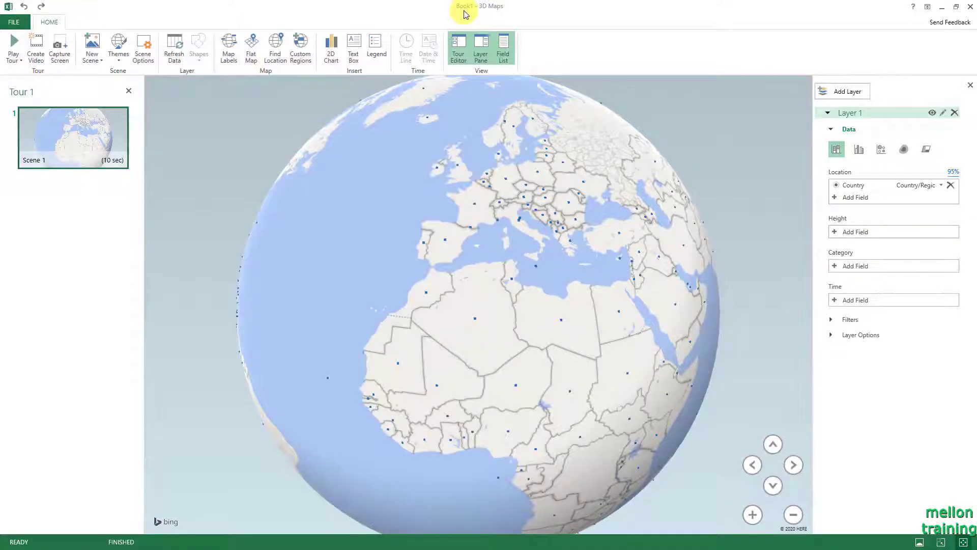
{"action": "left_click", "coordinate": [942, 113]}
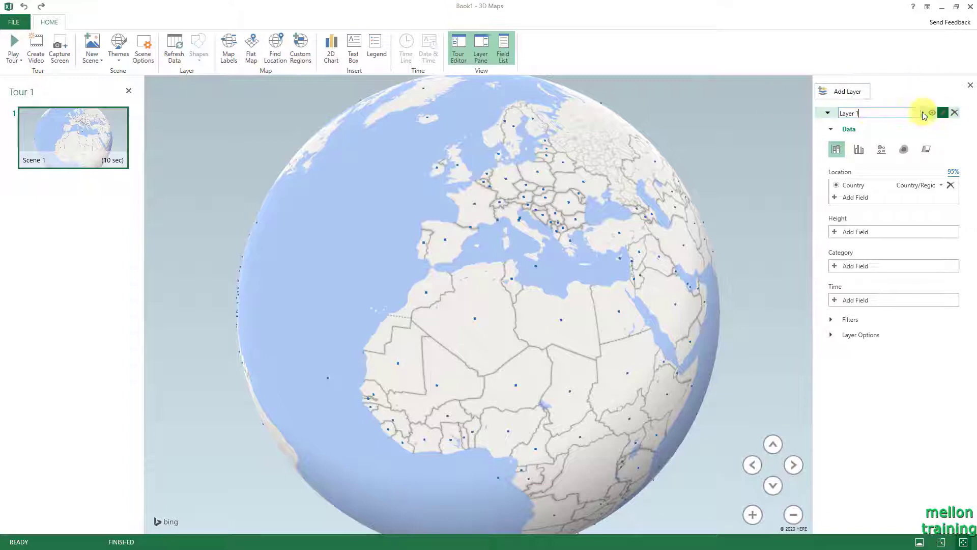
{"action": "left_click_drag", "start_coordinate": [868, 113], "coordinate": [841, 113]}
{"action": "type", "text": "GDP"}
{"action": "key", "text": "Return"}
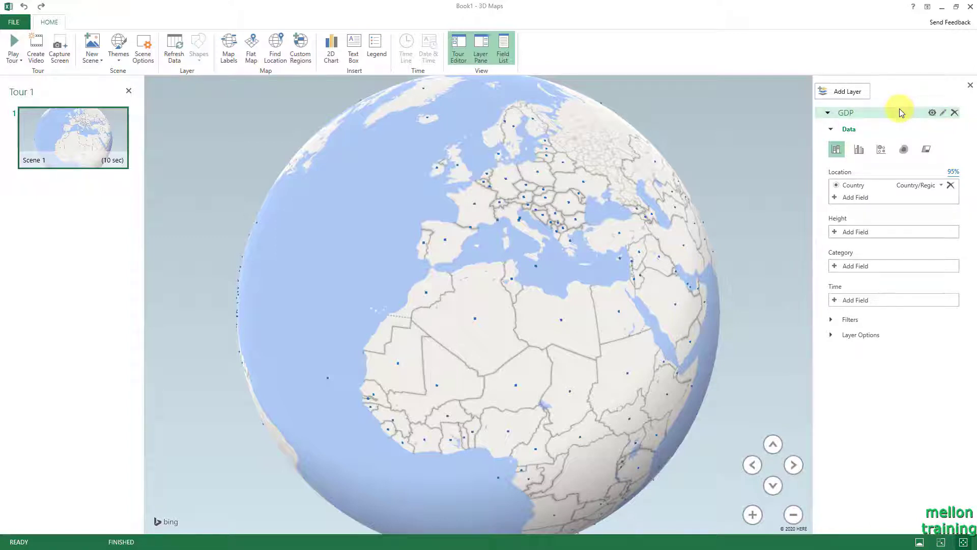
{"action": "left_click", "coordinate": [876, 232]}
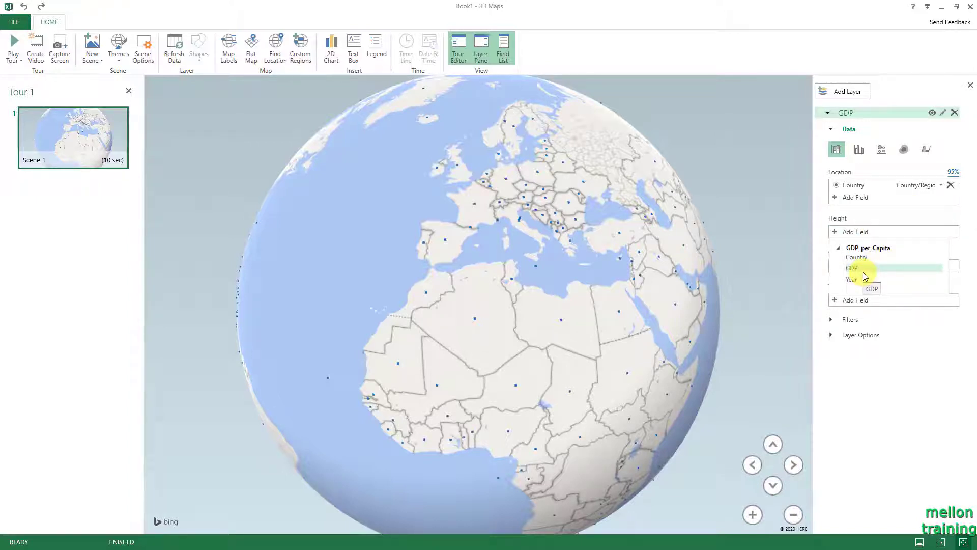
Use GDP for column height, shrink the legend into the bottom-left, and move the field list aside
{"action": "left_click", "coordinate": [863, 268]}
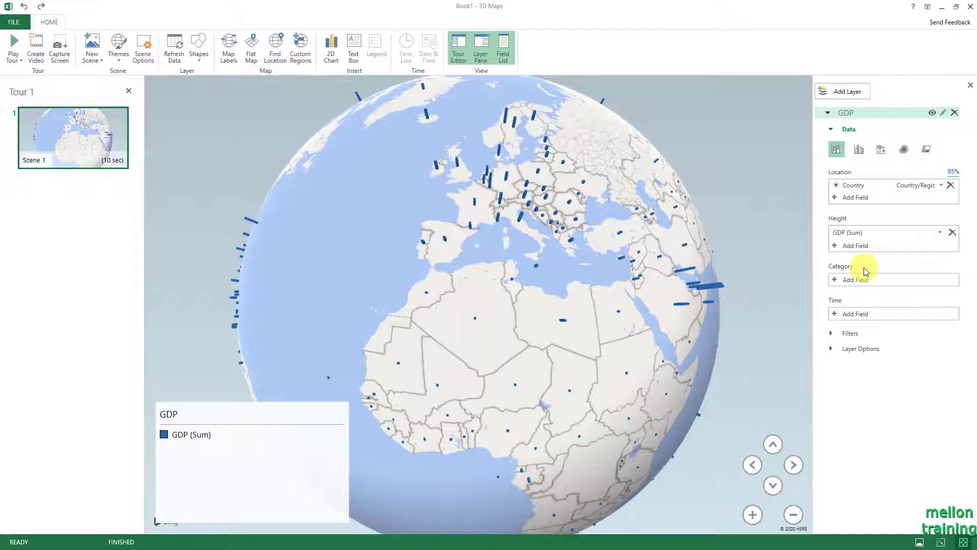
{"action": "left_click", "coordinate": [307, 422]}
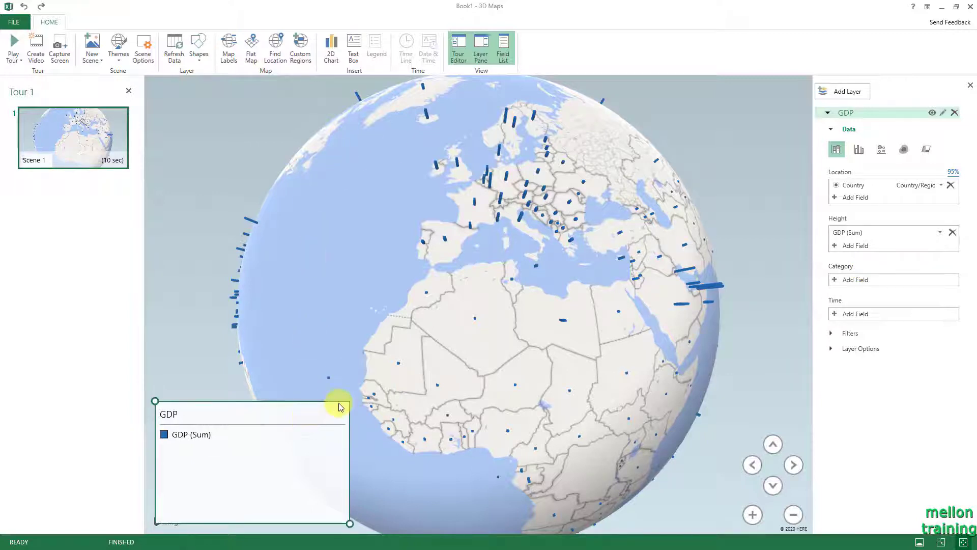
{"action": "left_click_drag", "start_coordinate": [154, 401], "coordinate": [154, 477]}
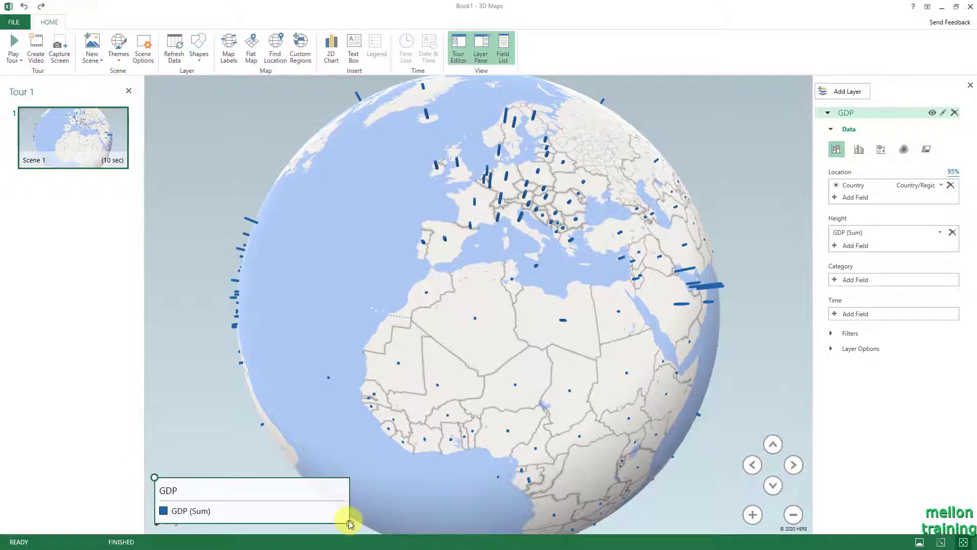
{"action": "left_click_drag", "start_coordinate": [350, 523], "coordinate": [239, 518]}
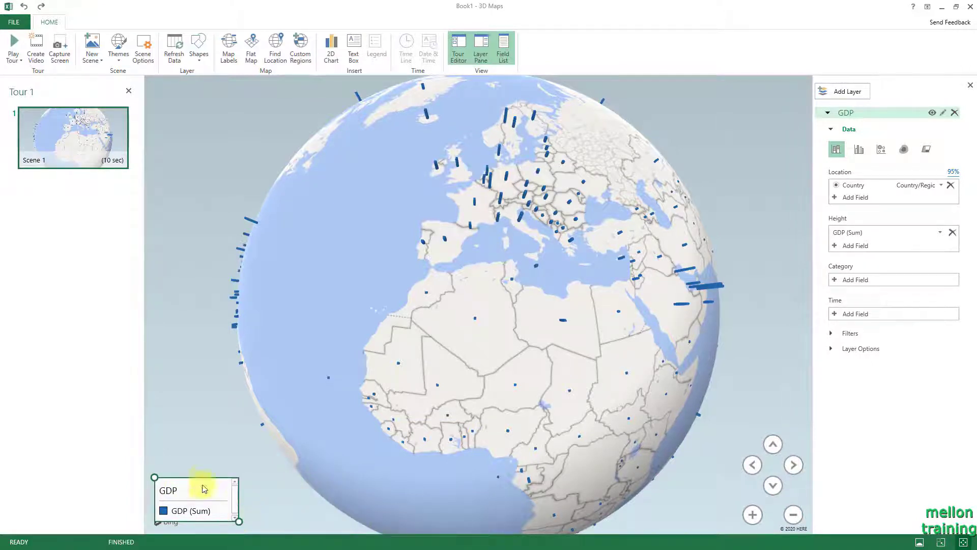
{"action": "left_click_drag", "start_coordinate": [194, 491], "coordinate": [185, 504]}
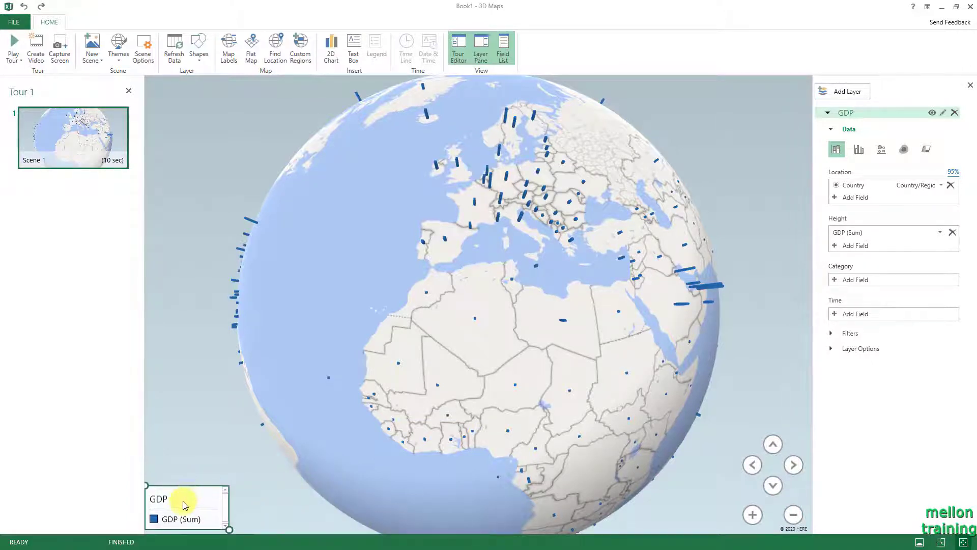
{"action": "left_click", "coordinate": [201, 457]}
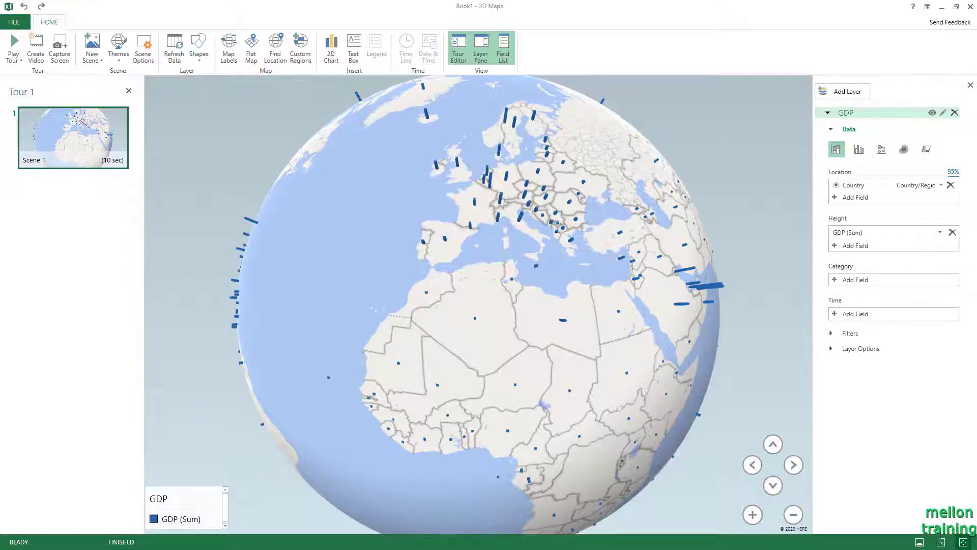
{"action": "left_click_drag", "start_coordinate": [655, 305], "coordinate": [906, 435]}
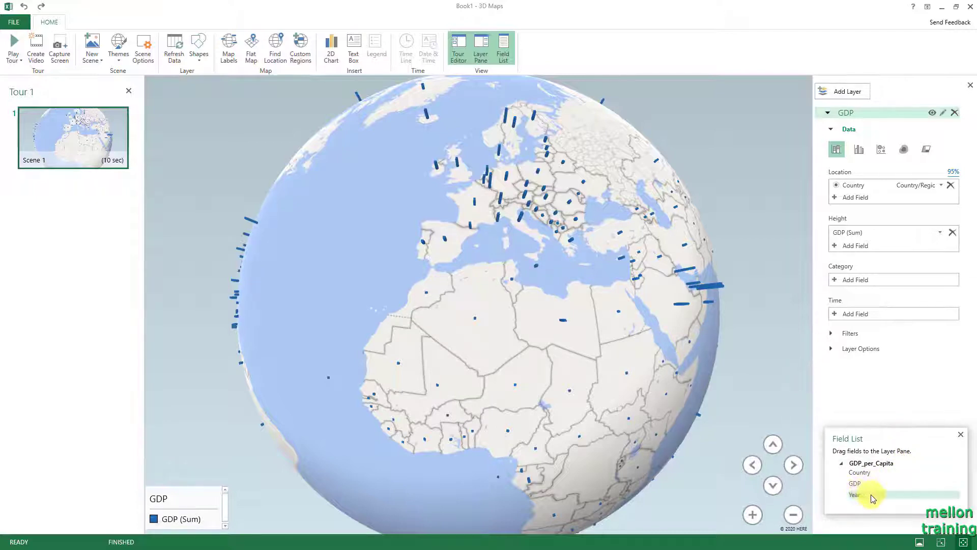
Make Year the time field and play the GDP animation through to 2012
{"action": "left_click_drag", "start_coordinate": [872, 498], "coordinate": [894, 315]}
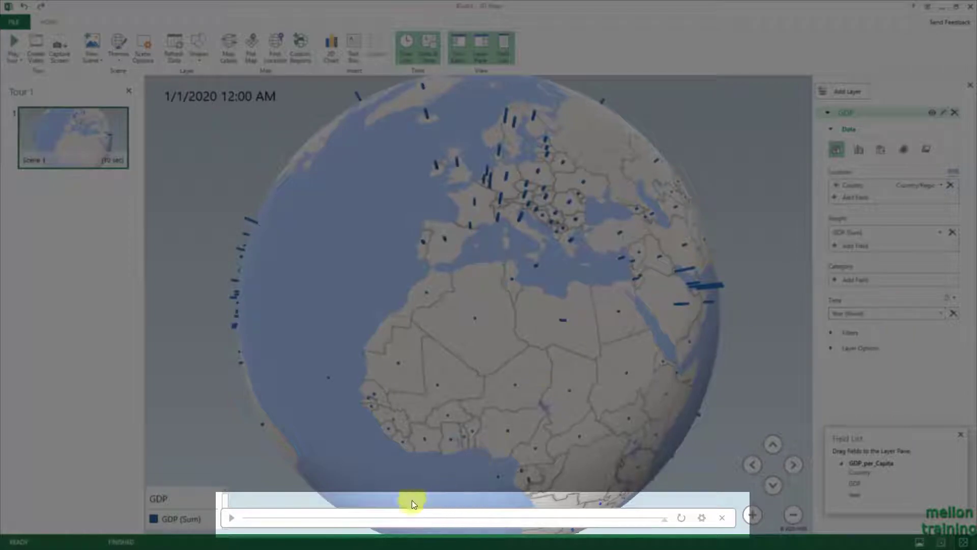
{"action": "left_click", "coordinate": [230, 517]}
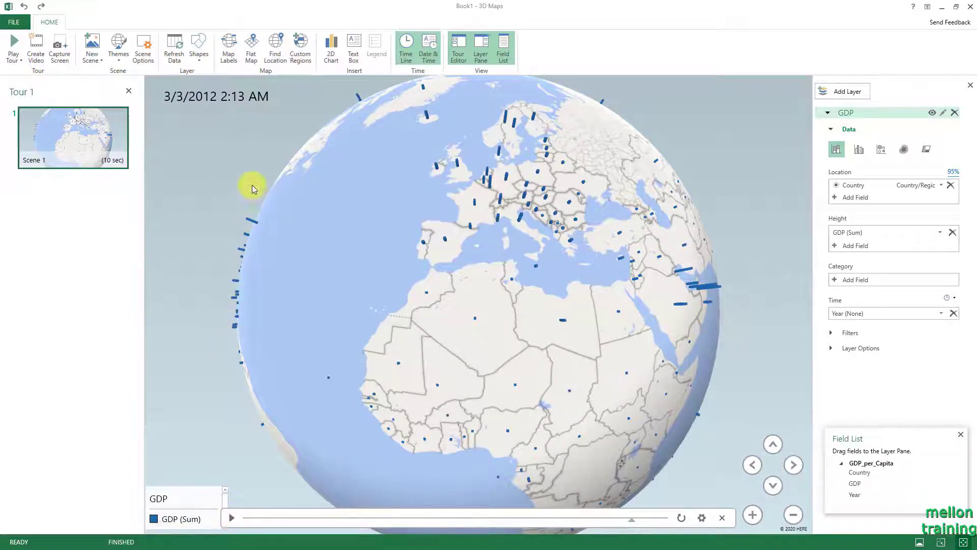
Format the map's time label to show only the year, in 48-point bold green text
{"action": "left_click", "coordinate": [201, 96]}
{"action": "right_click", "coordinate": [201, 96]}
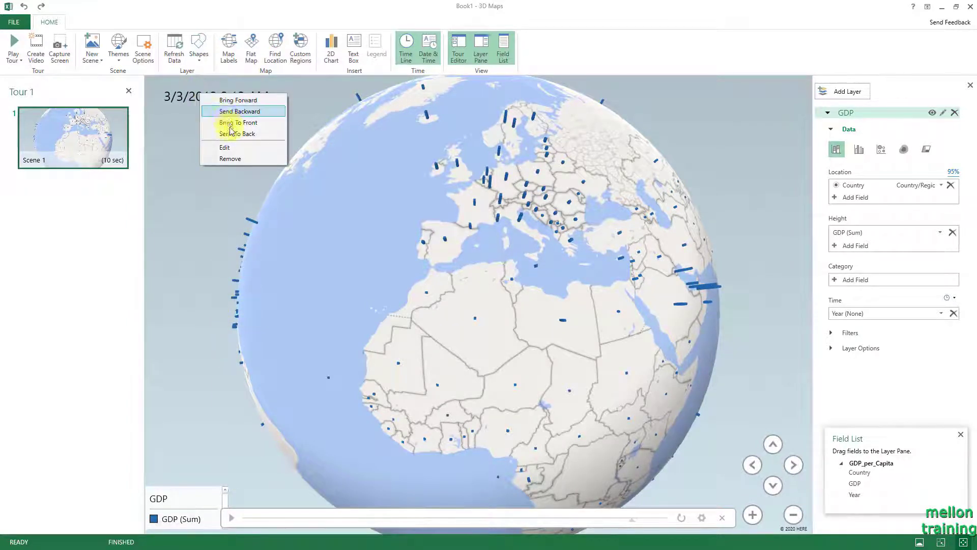
{"action": "left_click", "coordinate": [235, 148]}
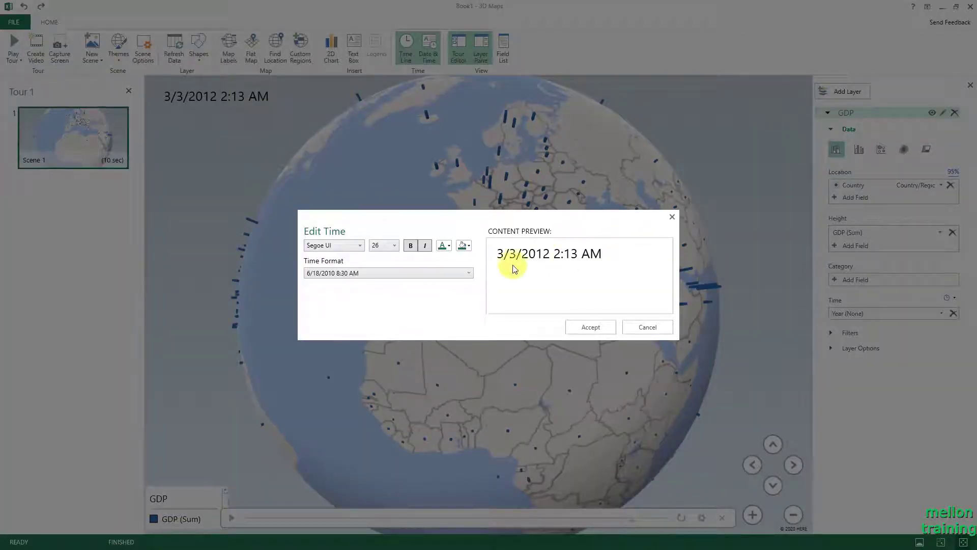
{"action": "left_click", "coordinate": [403, 273]}
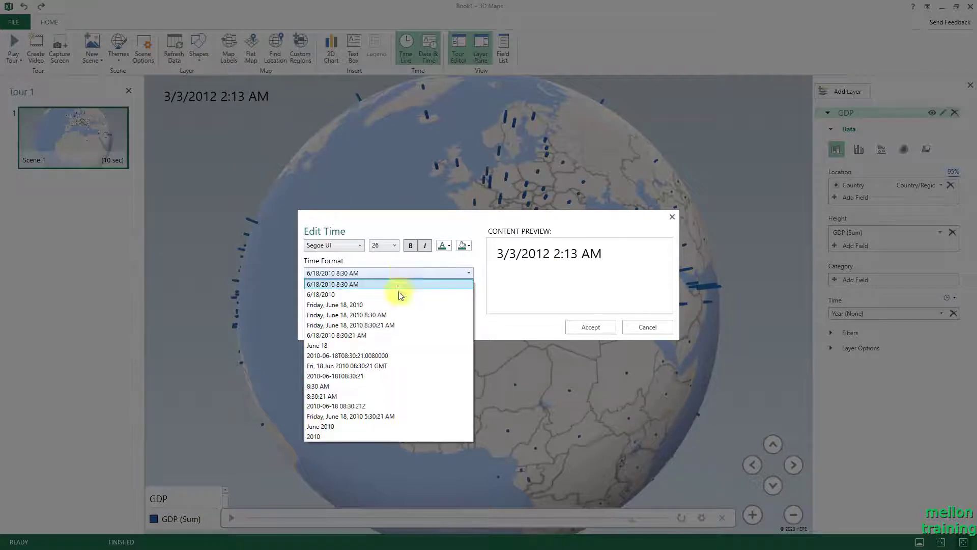
{"action": "left_click", "coordinate": [341, 437]}
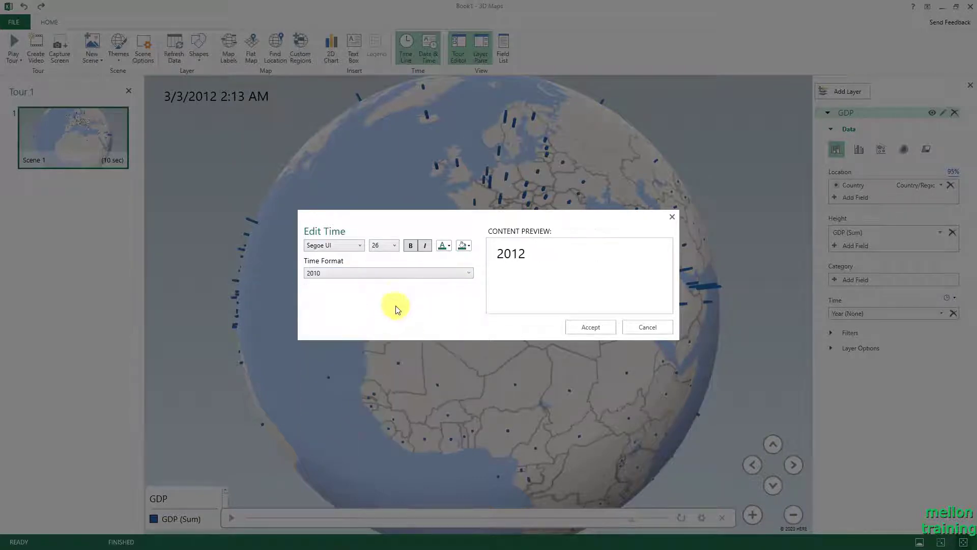
{"action": "left_click", "coordinate": [397, 246]}
{"action": "left_click", "coordinate": [383, 400]}
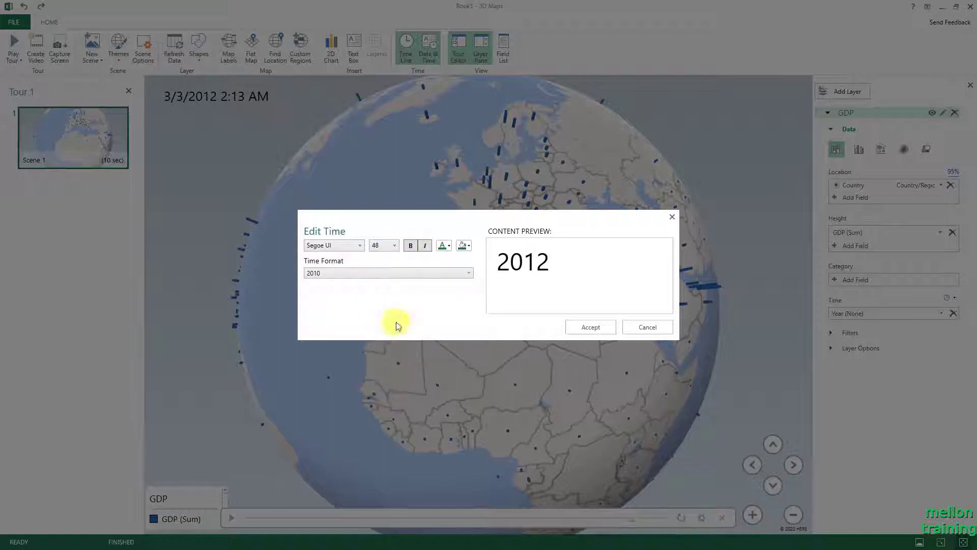
{"action": "left_click", "coordinate": [412, 247]}
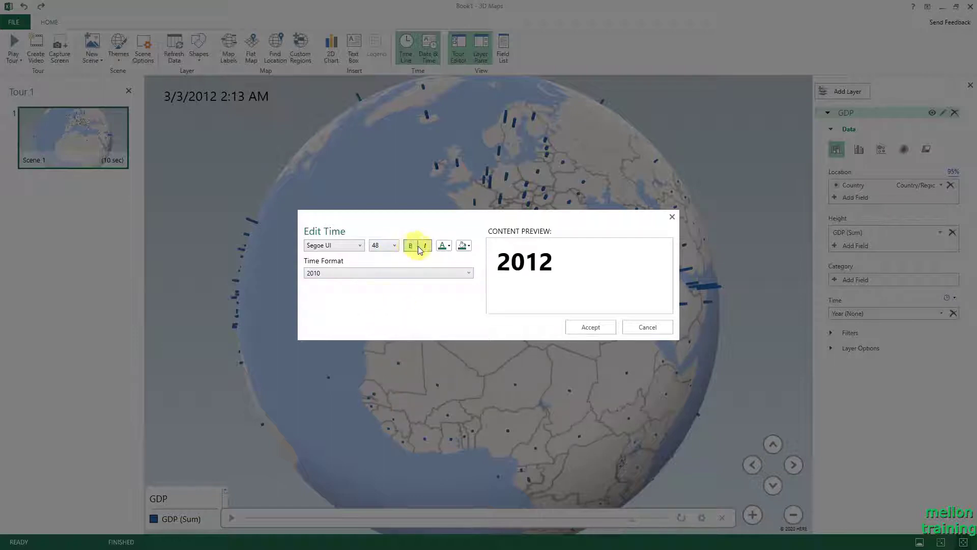
{"action": "left_click", "coordinate": [450, 245]}
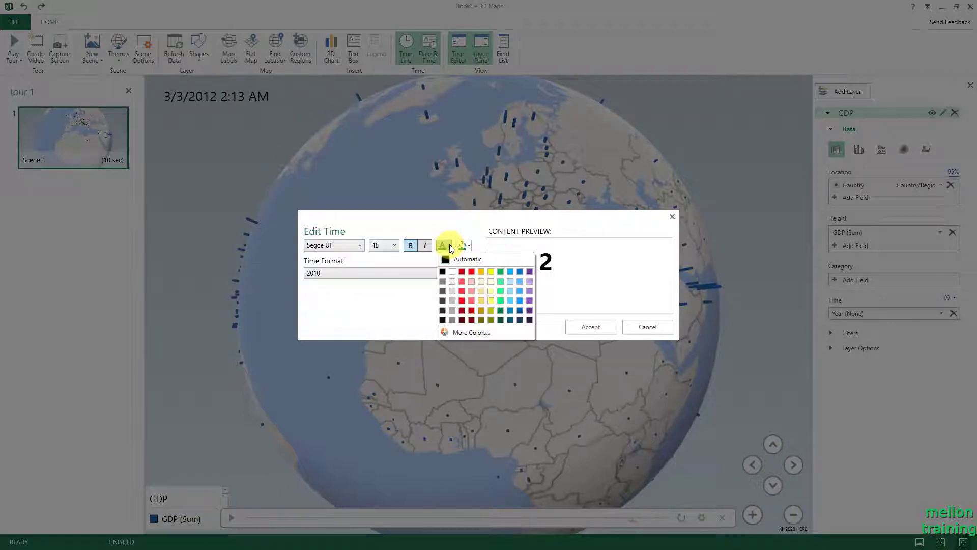
{"action": "left_click", "coordinate": [501, 311]}
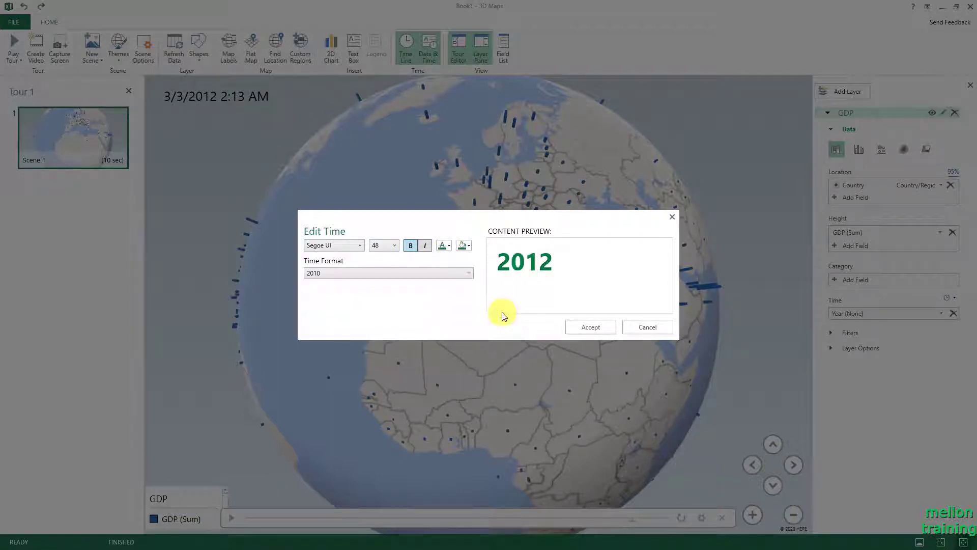
{"action": "left_click", "coordinate": [590, 327]}
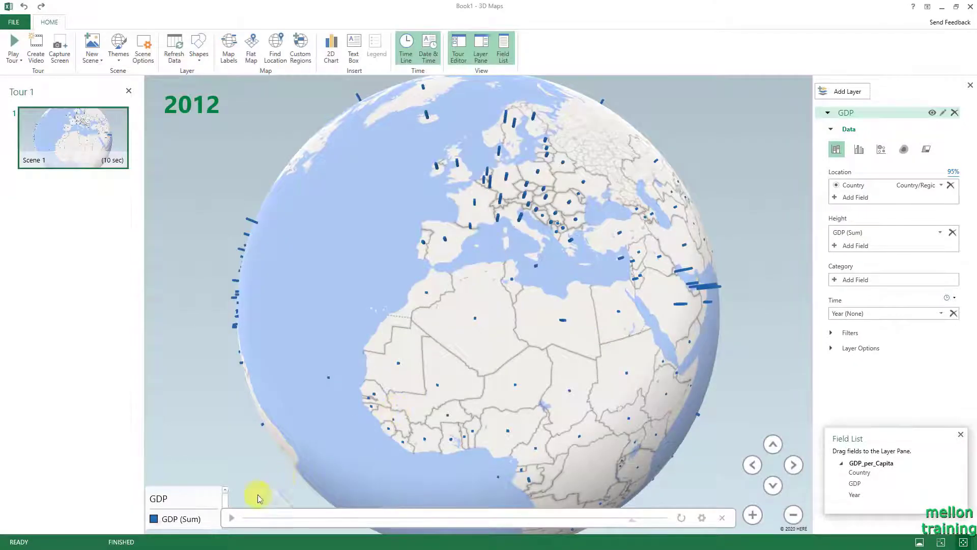
Play and pause the time animation, then set GDP column height to No Aggregation
{"action": "left_click", "coordinate": [229, 518]}
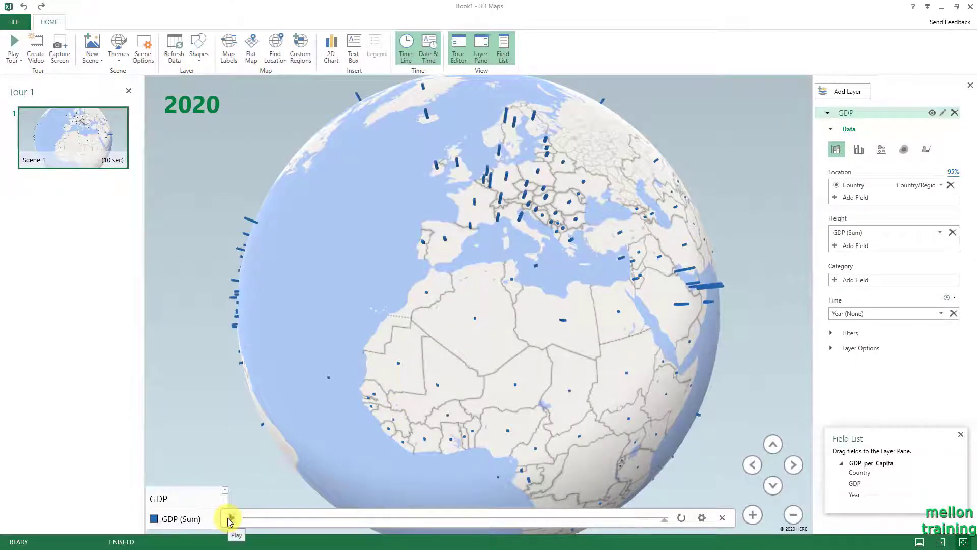
{"action": "left_click", "coordinate": [230, 518]}
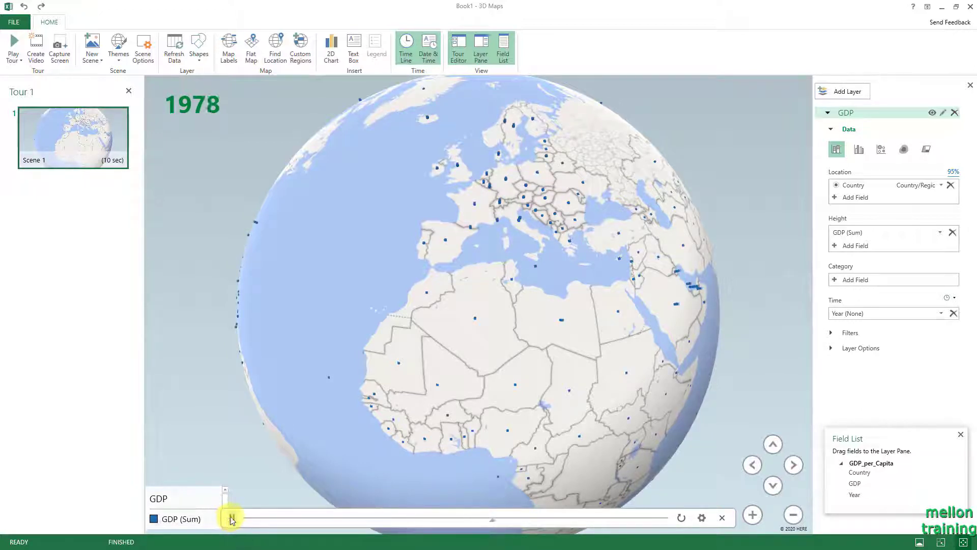
{"action": "left_click", "coordinate": [231, 519]}
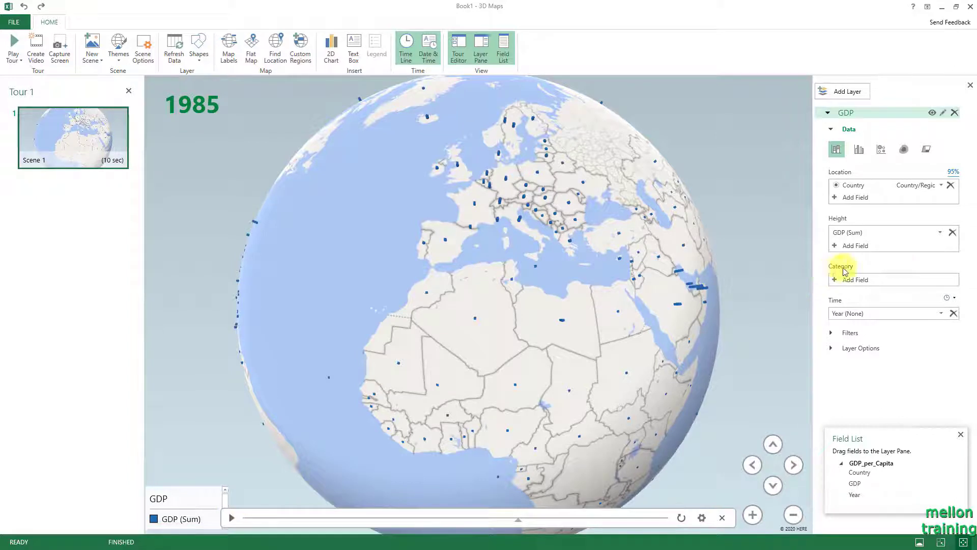
{"action": "left_click", "coordinate": [942, 231]}
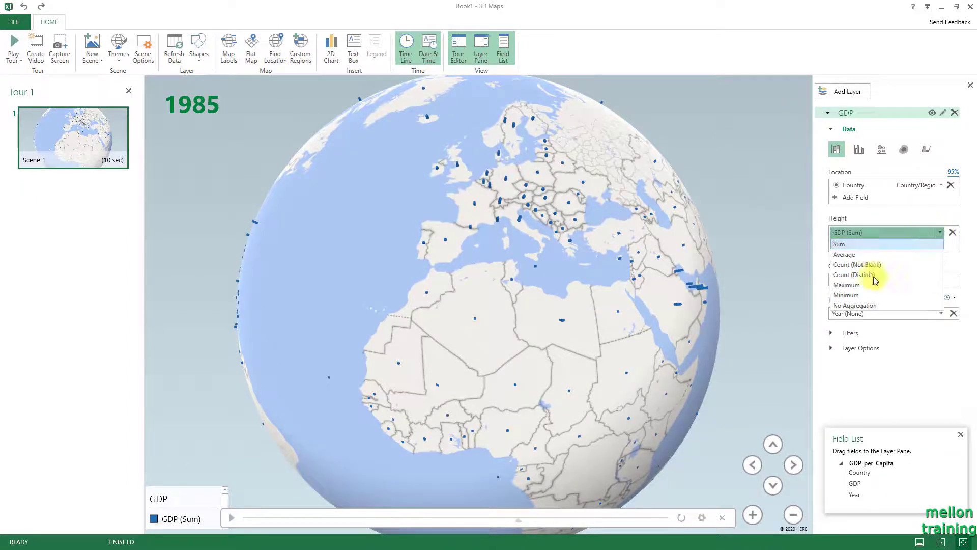
{"action": "left_click", "coordinate": [863, 307]}
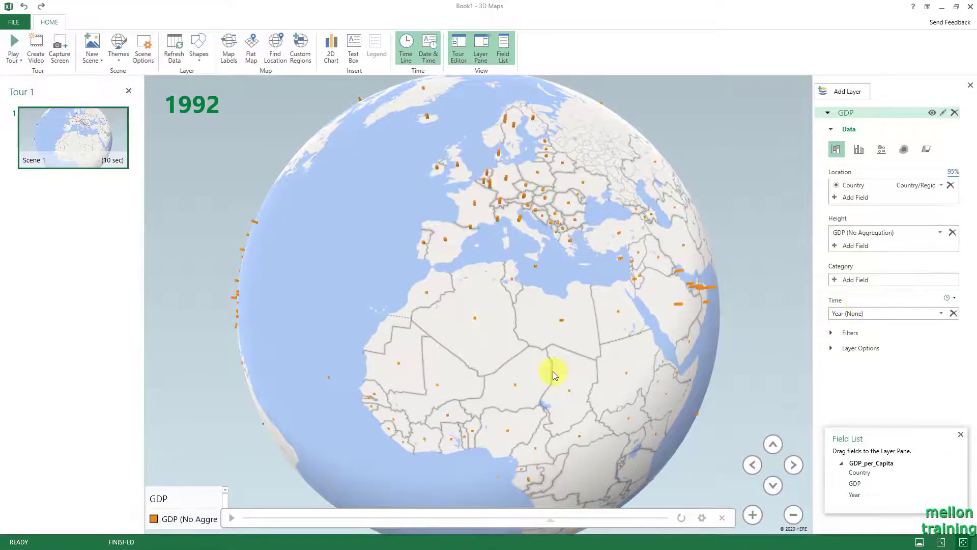
Zoom and tilt the view onto Italy and the Mediterranean, then rewind the timeline to 1920
{"action": "left_click_drag", "start_coordinate": [553, 359], "coordinate": [556, 308]}
{"action": "scroll", "coordinate": [556, 307], "scroll_direction": "up", "scroll_amount": 5}
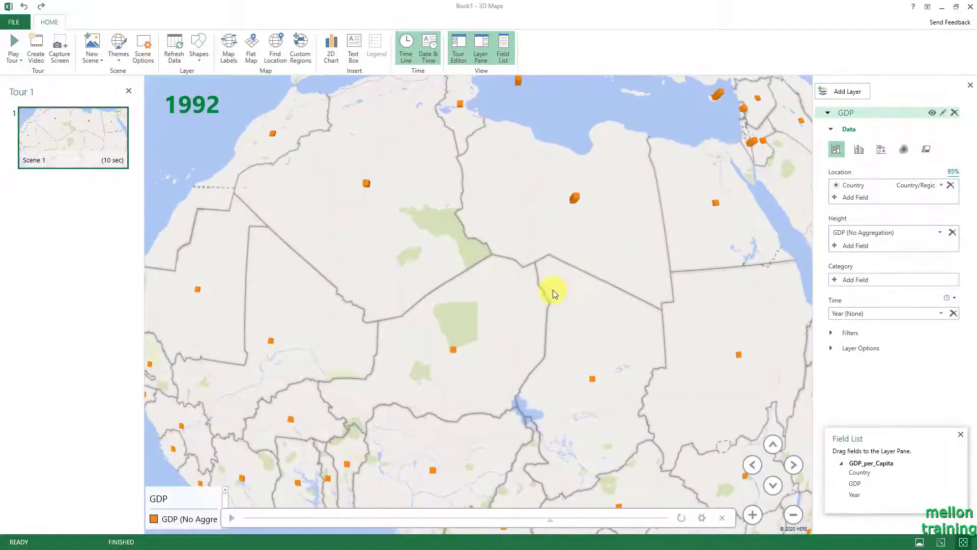
{"action": "left_click_drag", "start_coordinate": [564, 270], "coordinate": [561, 417]}
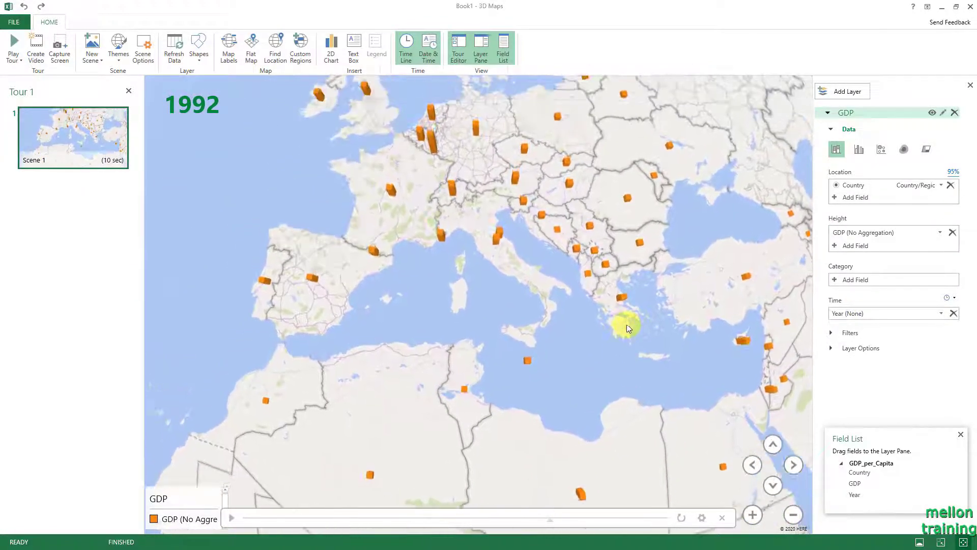
{"action": "left_click", "coordinate": [773, 486]}
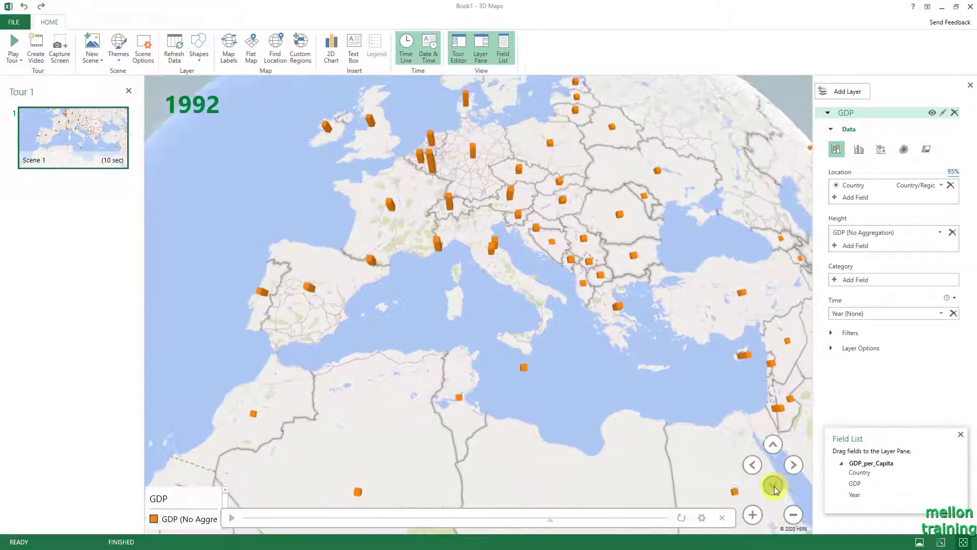
{"action": "mouse_move", "coordinate": [654, 413]}
{"action": "left_mouse_down"}
{"action": "mouse_move", "coordinate": [605, 364]}
{"action": "mouse_move", "coordinate": [683, 414]}
{"action": "mouse_move", "coordinate": [612, 432]}
{"action": "left_mouse_up"}
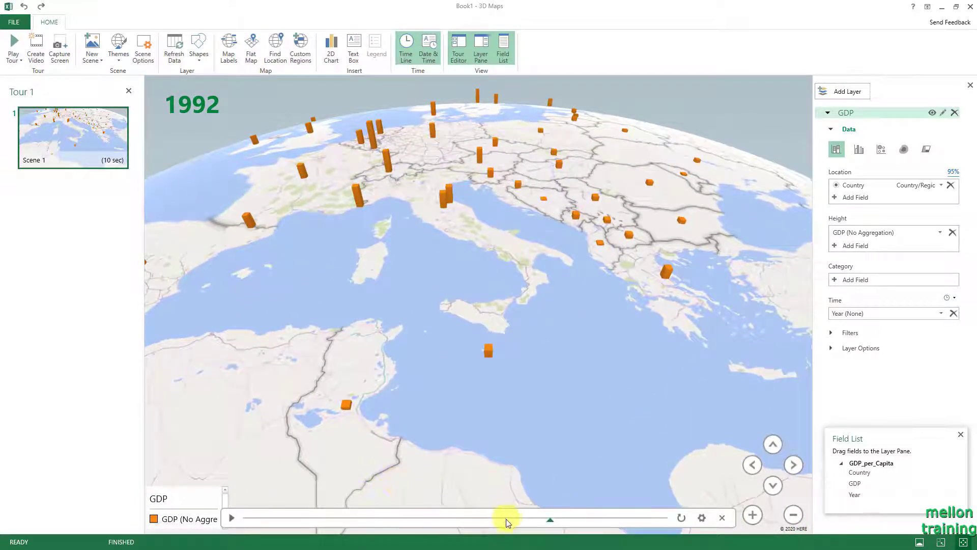
{"action": "left_click_drag", "start_coordinate": [551, 519], "coordinate": [228, 521]}
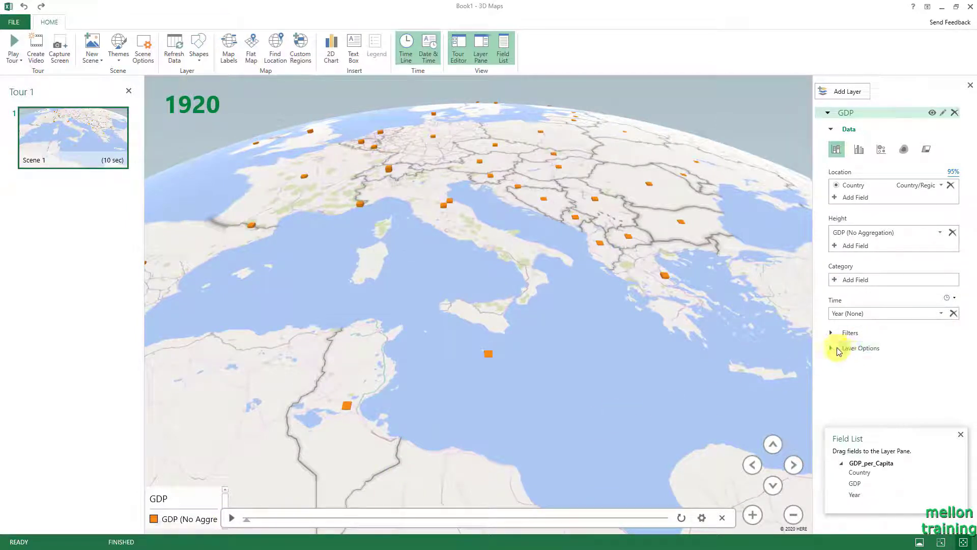
Colour the GDP columns green in Layer Options and play the animation through to 2020
{"action": "left_click", "coordinate": [839, 350]}
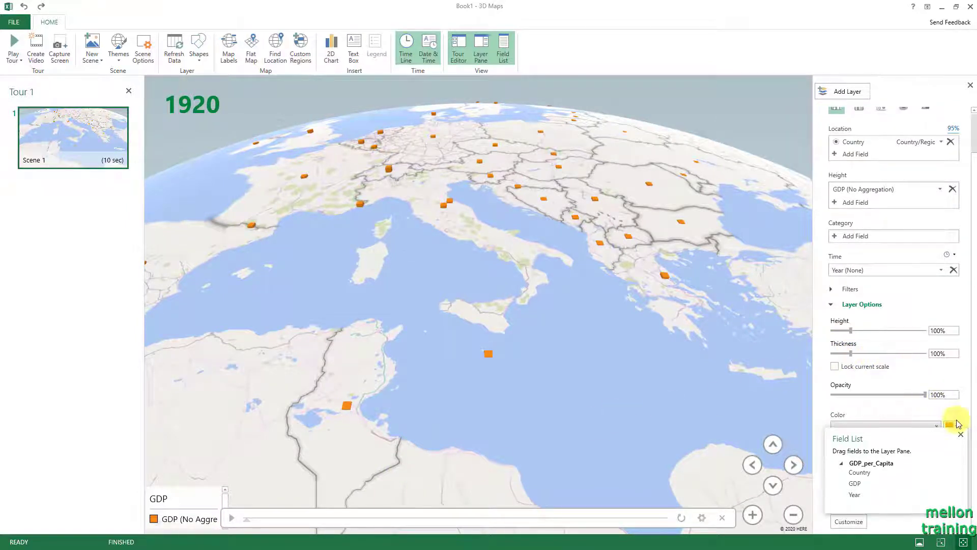
{"action": "left_click", "coordinate": [957, 426]}
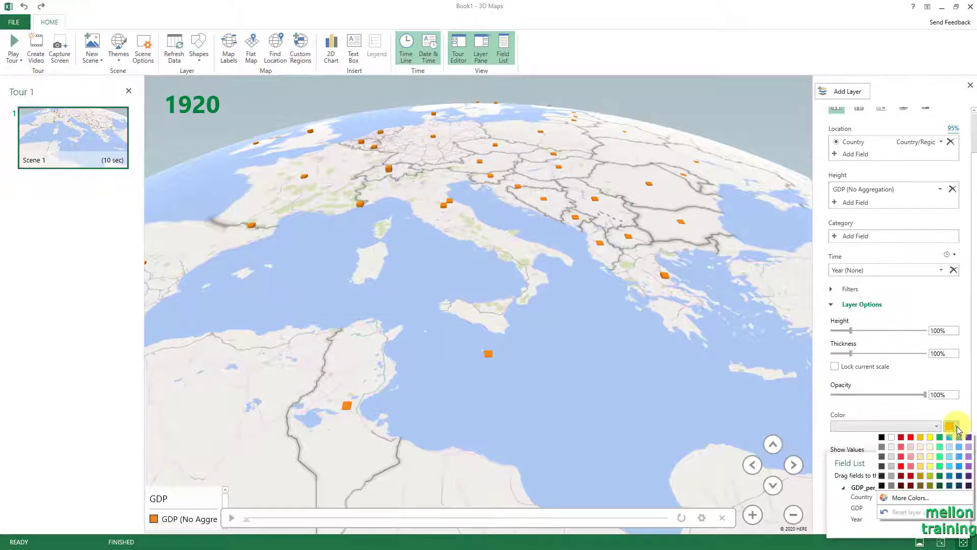
{"action": "left_click", "coordinate": [941, 445]}
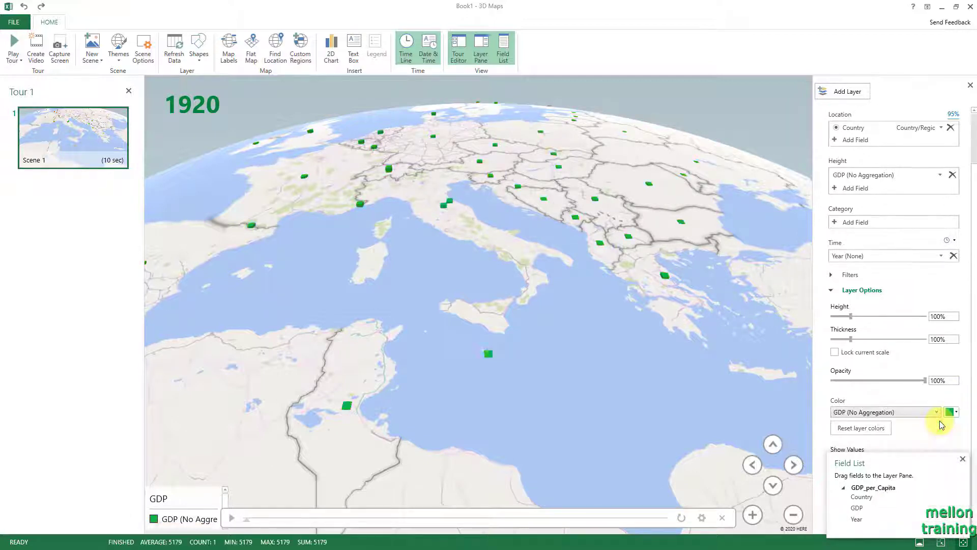
{"action": "left_click", "coordinate": [231, 518]}
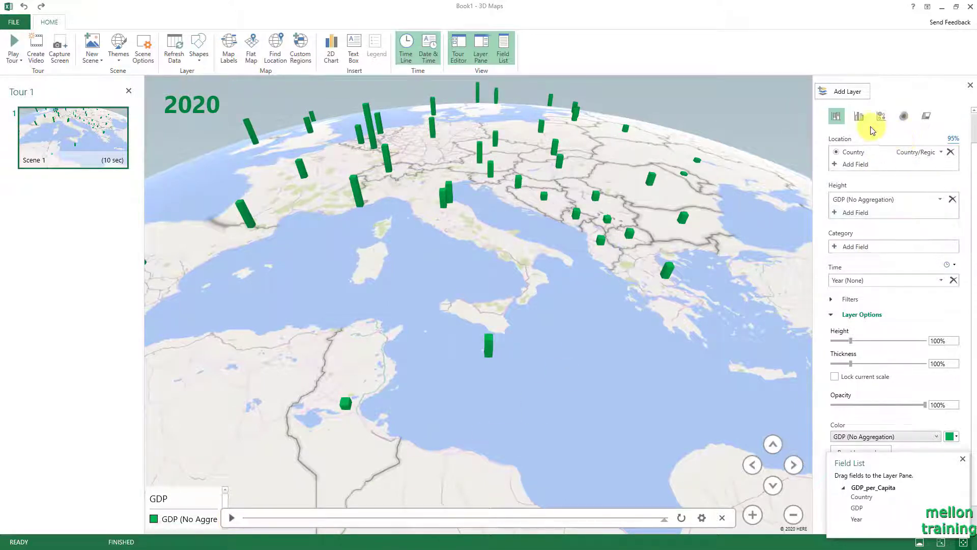
Show GDP as bubbles and play the animation from 1920, pausing at 2002
{"action": "left_click", "coordinate": [879, 118]}
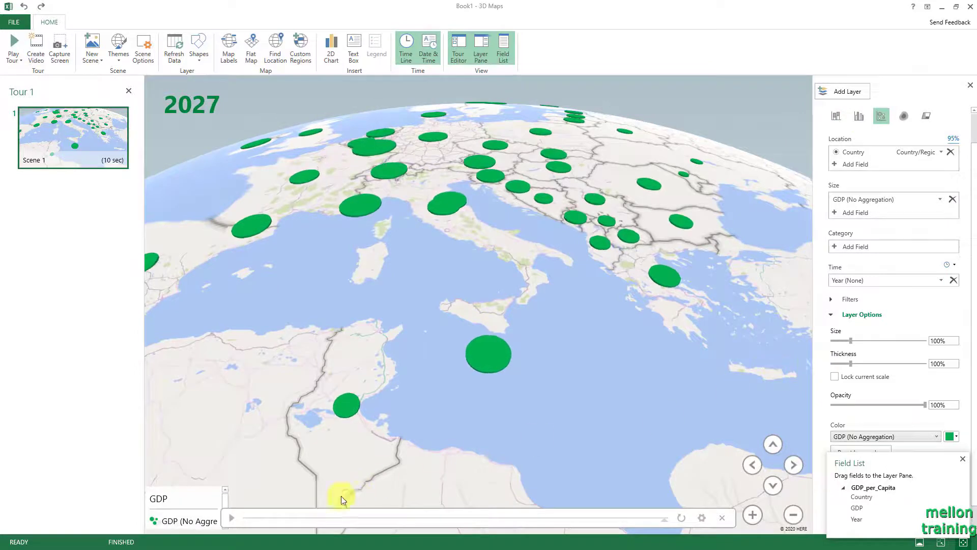
{"action": "left_click", "coordinate": [246, 518]}
{"action": "left_click", "coordinate": [232, 518]}
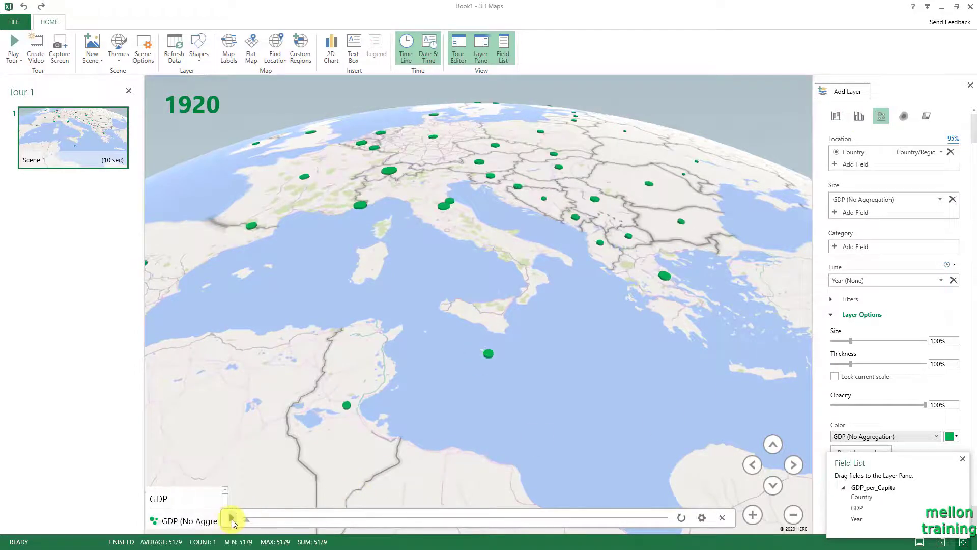
{"action": "left_click_drag", "start_coordinate": [531, 262], "coordinate": [534, 399]}
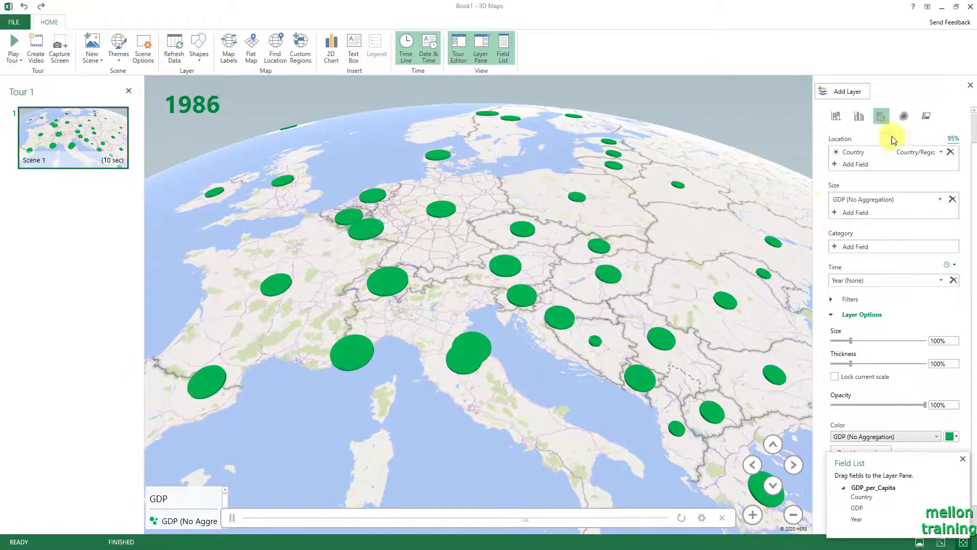
{"action": "left_click", "coordinate": [232, 517]}
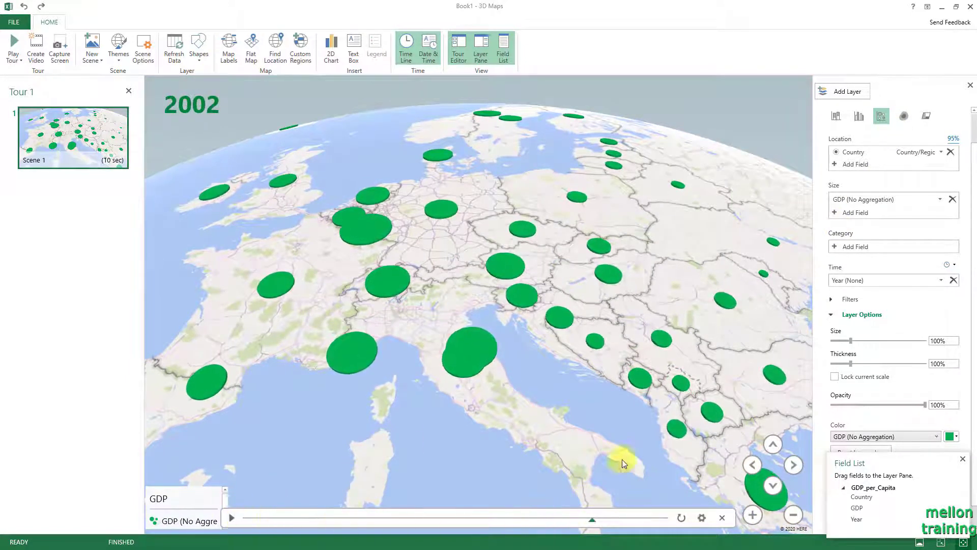
Switch GDP to a heat map, rewind to 1920 and play the animation
{"action": "left_click", "coordinate": [909, 119]}
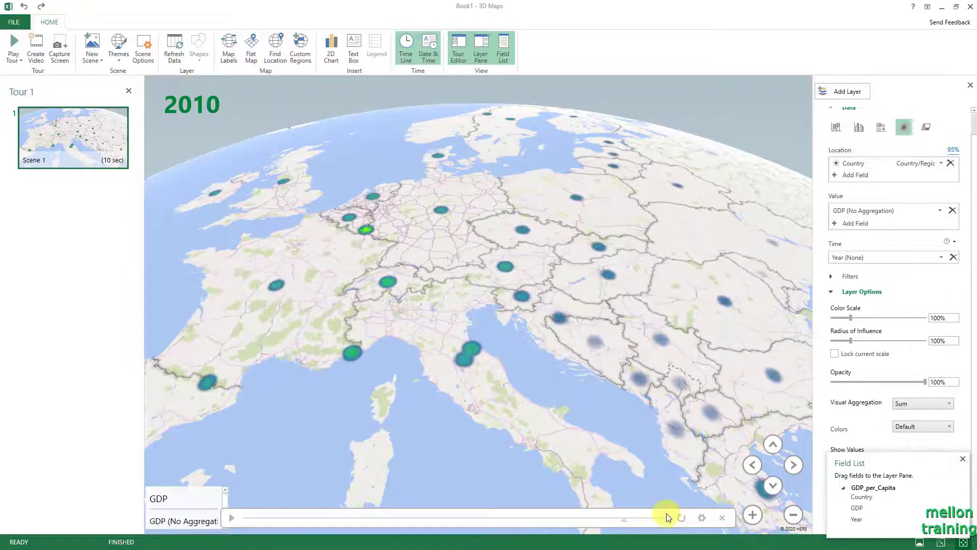
{"action": "left_click_drag", "start_coordinate": [624, 518], "coordinate": [234, 518]}
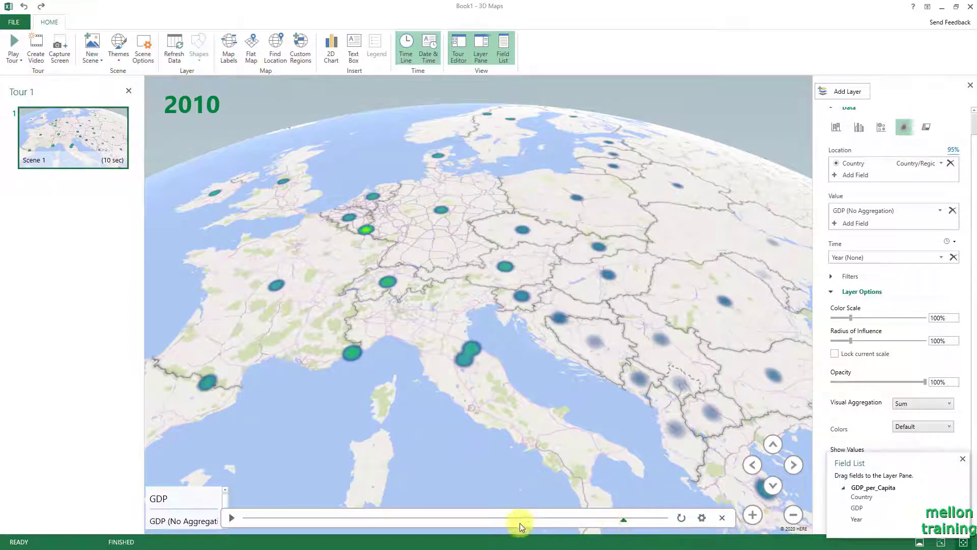
{"action": "left_click", "coordinate": [232, 516]}
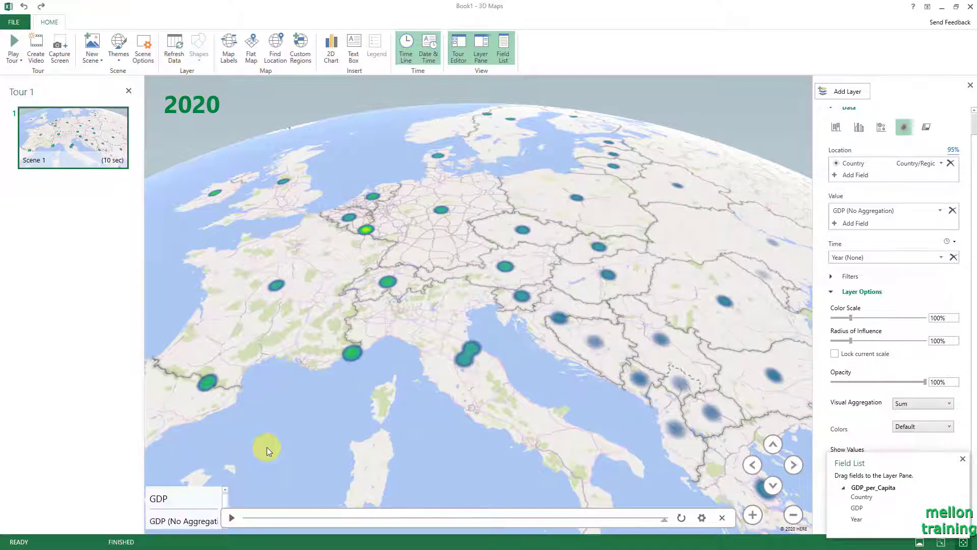
Close the scene settings and deselect the 2020 year label
{"action": "left_click", "coordinate": [703, 518]}
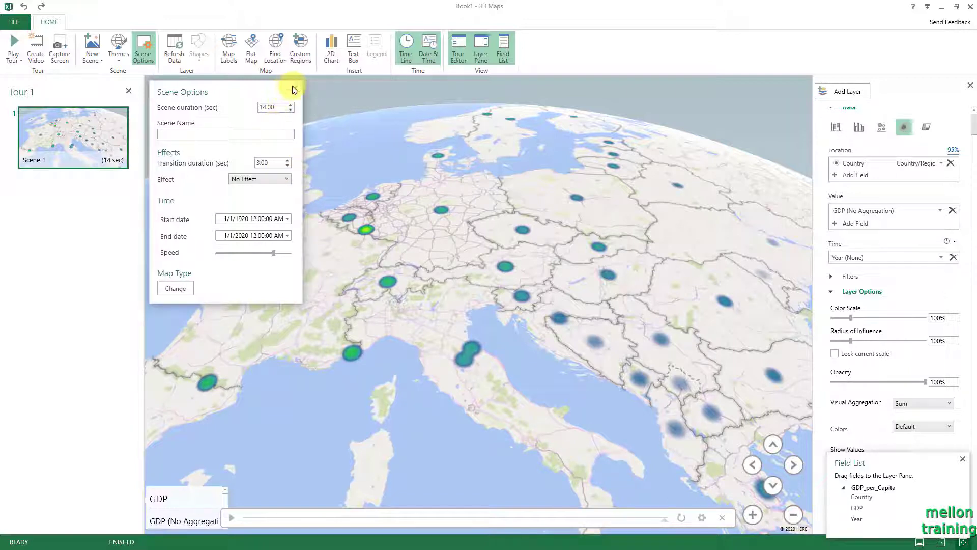
{"action": "left_click", "coordinate": [295, 88]}
{"action": "left_click", "coordinate": [340, 249]}
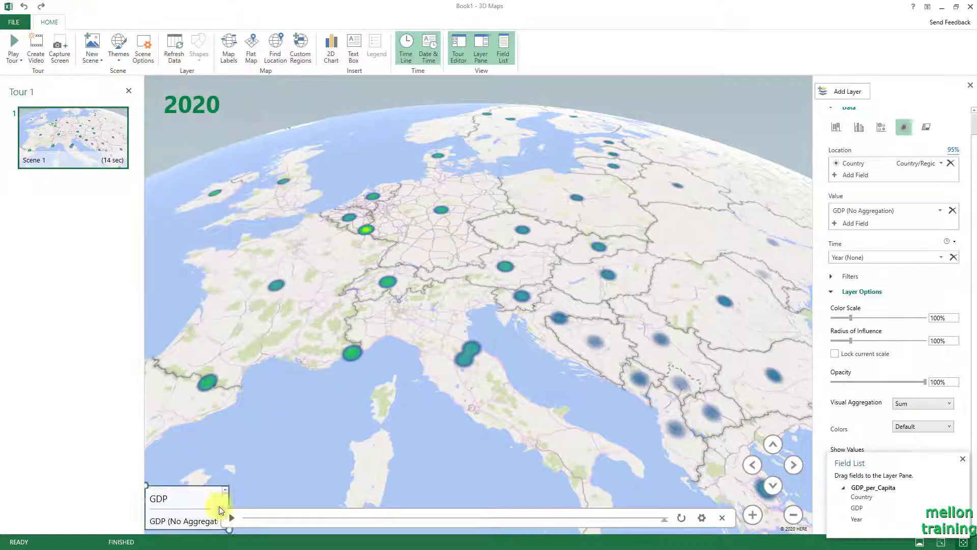
Play the heat map animation, stop at 1986, and scrub the timeline through the years
{"action": "left_click", "coordinate": [231, 519]}
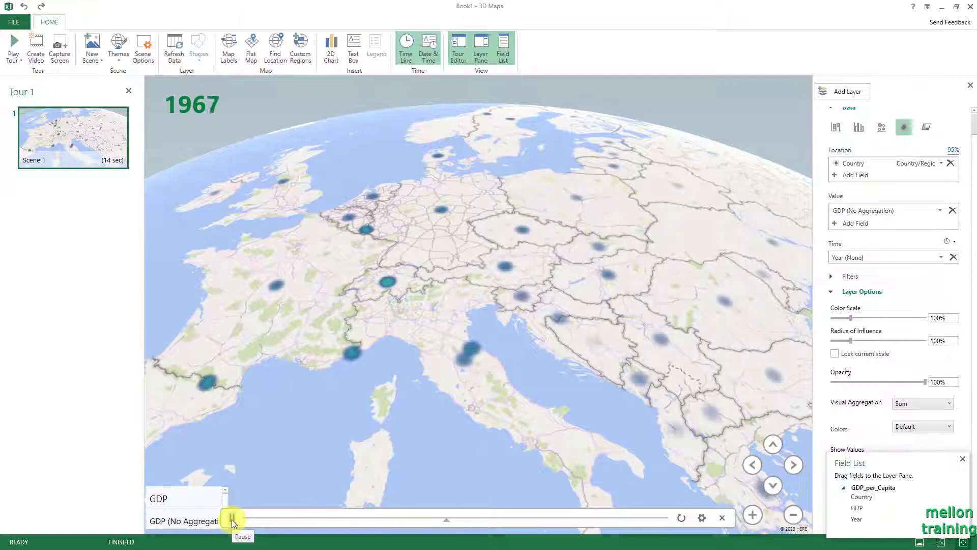
{"action": "left_click", "coordinate": [232, 520]}
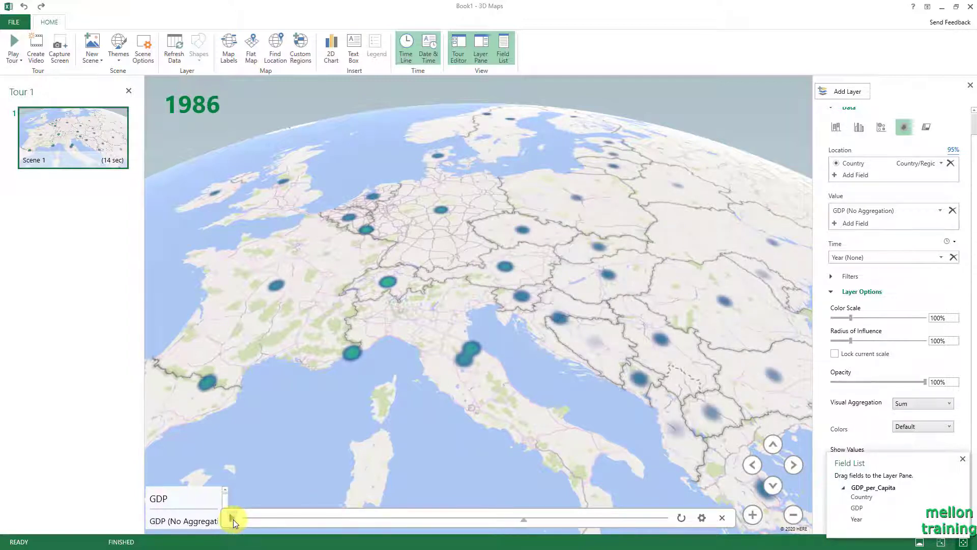
{"action": "left_click_drag", "start_coordinate": [524, 517], "coordinate": [524, 518]}
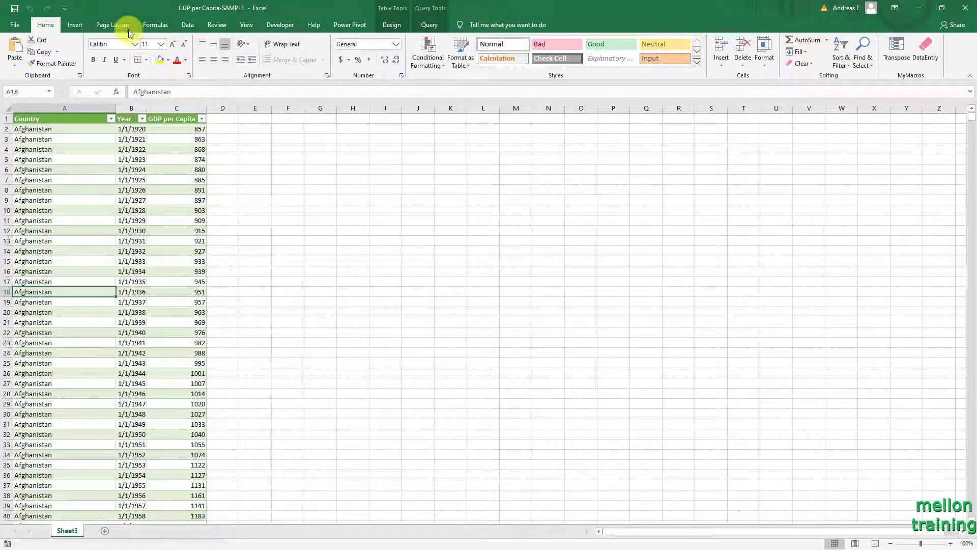
Launch 3D Maps from the Insert tab and open the workbook's existing Tour 1
{"action": "left_click", "coordinate": [77, 25]}
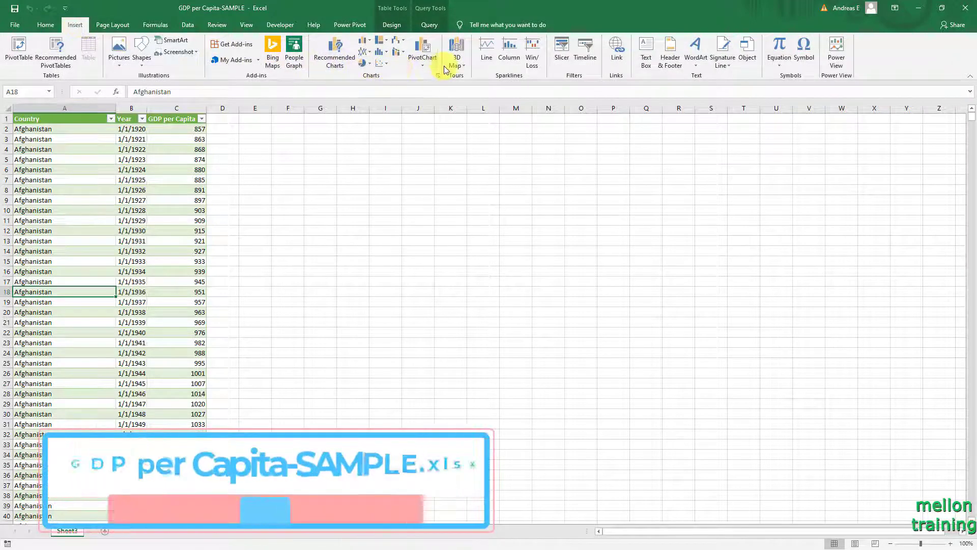
{"action": "left_click", "coordinate": [456, 58]}
{"action": "left_click", "coordinate": [467, 77]}
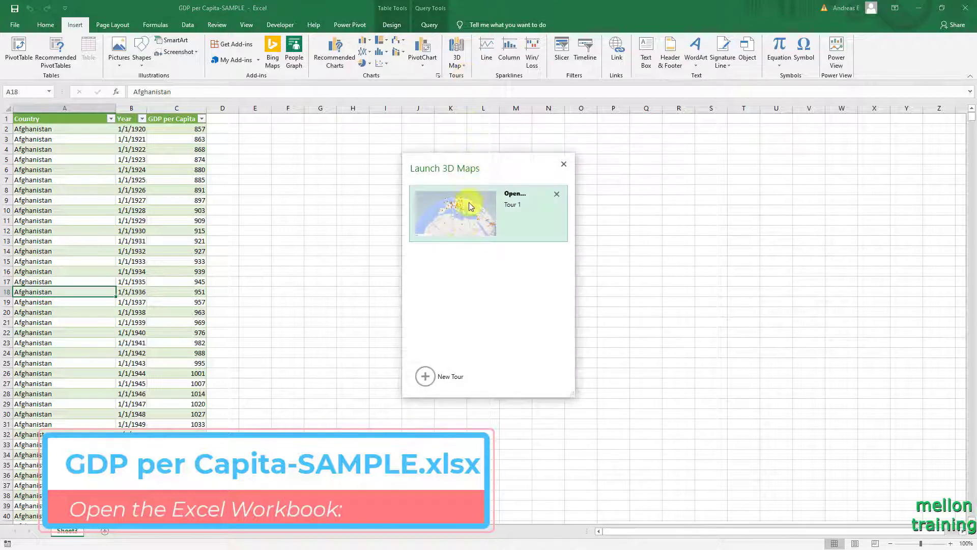
{"action": "left_click", "coordinate": [467, 225]}
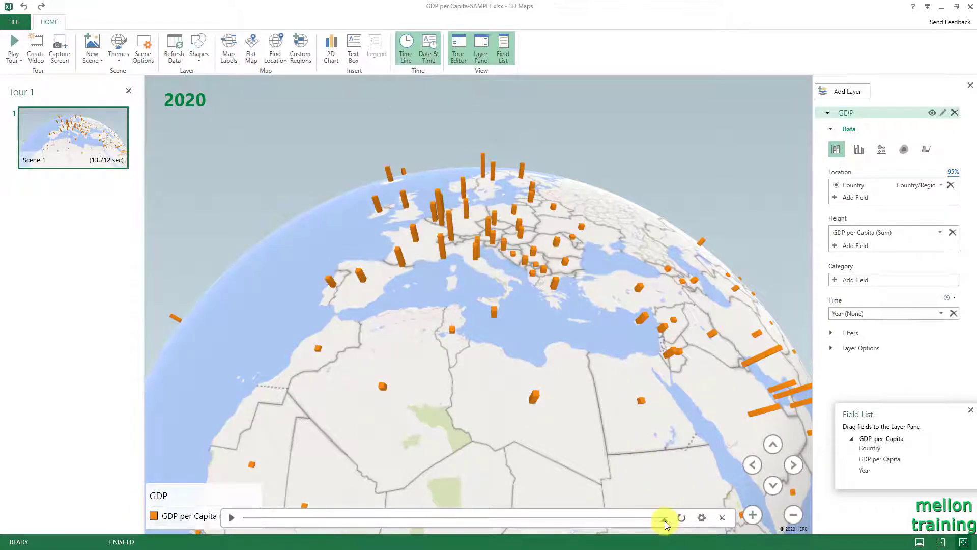
Rewind the timeline to 2000 and capture the map view as an image
{"action": "left_click_drag", "start_coordinate": [665, 521], "coordinate": [587, 515]}
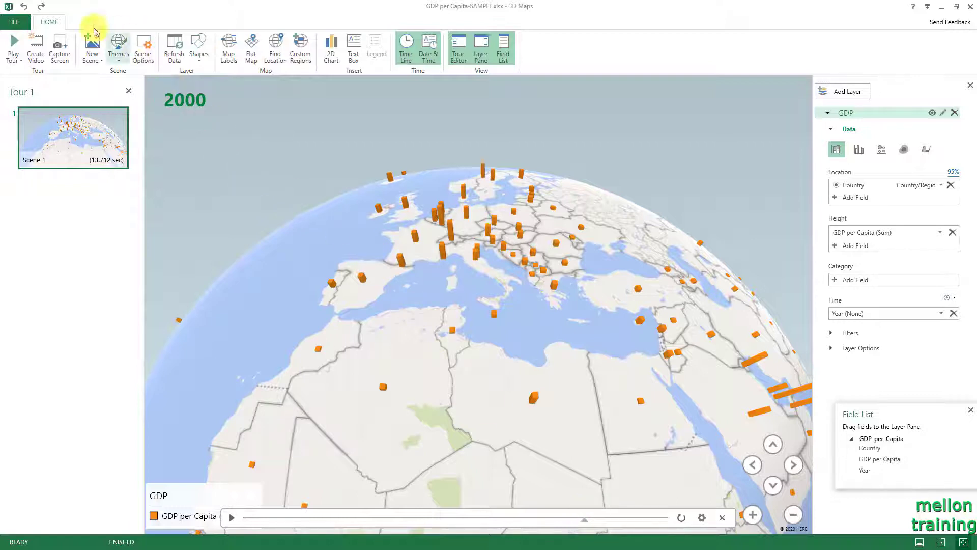
{"action": "left_click", "coordinate": [59, 47]}
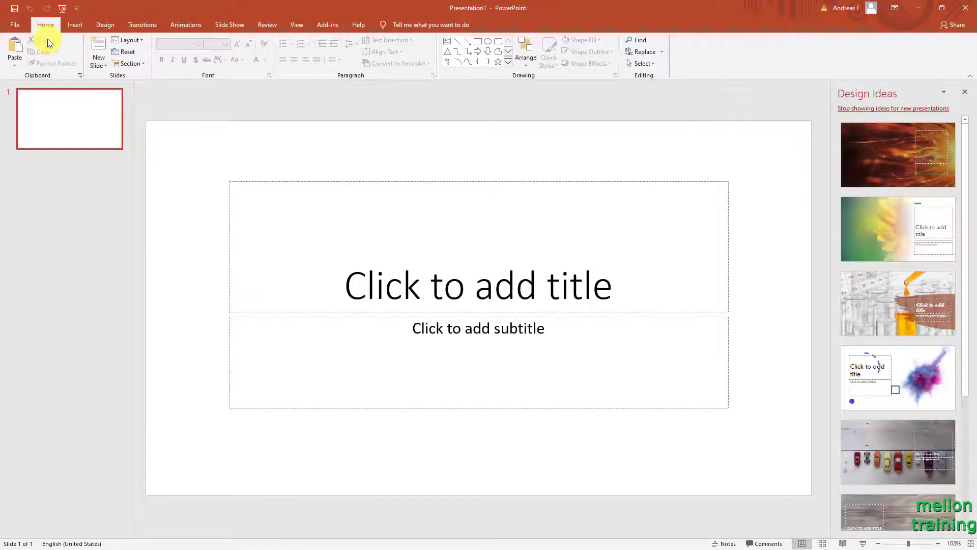
Paste the year-2000 map capture onto slide 1 and select the picture
{"action": "left_click", "coordinate": [15, 47]}
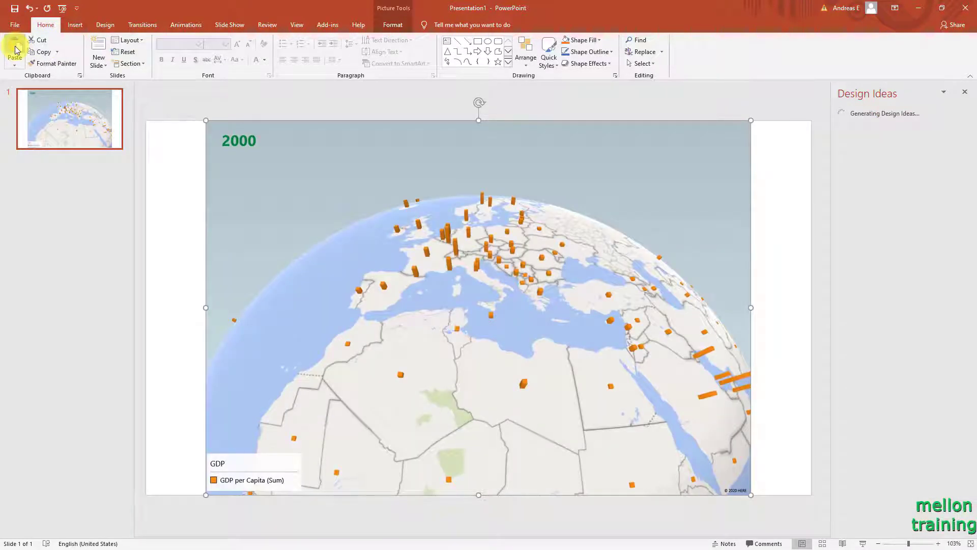
{"action": "left_click", "coordinate": [171, 240]}
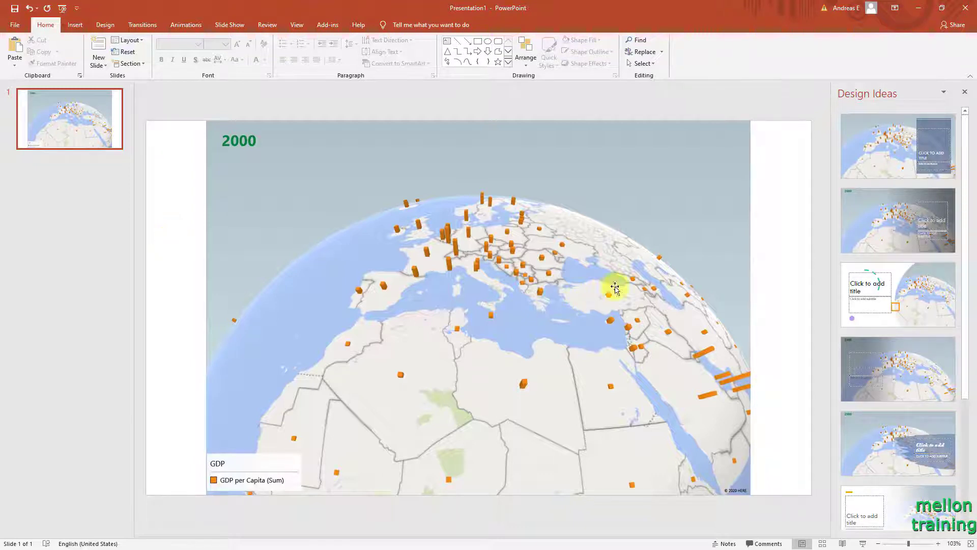
{"action": "left_click", "coordinate": [329, 176]}
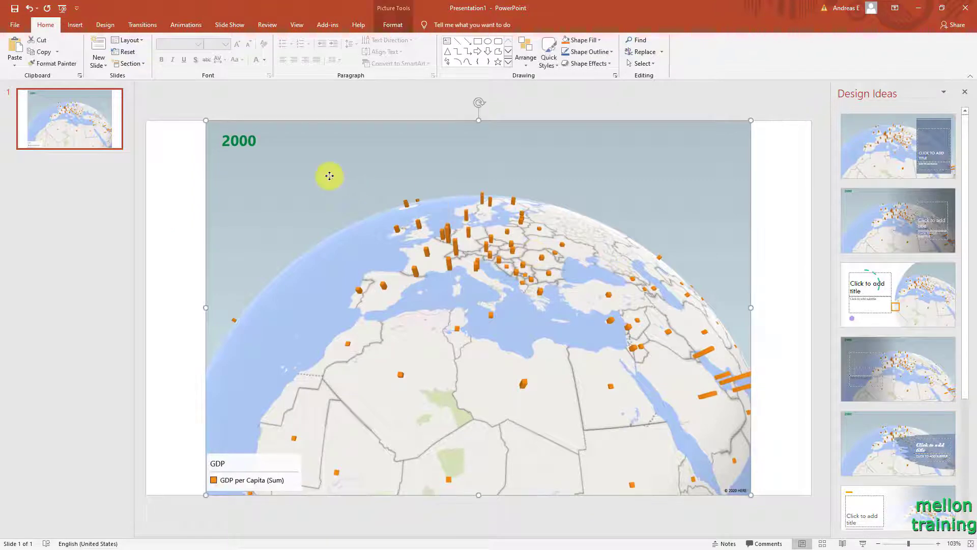
{"action": "left_click", "coordinate": [394, 25]}
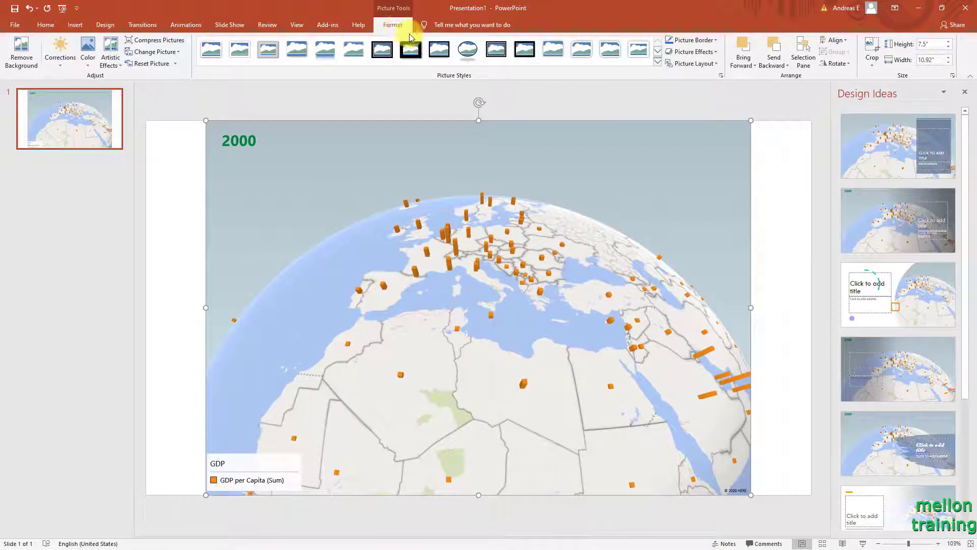
Give the picture a thin black frame style and add a blank second slide
{"action": "left_click", "coordinate": [469, 50]}
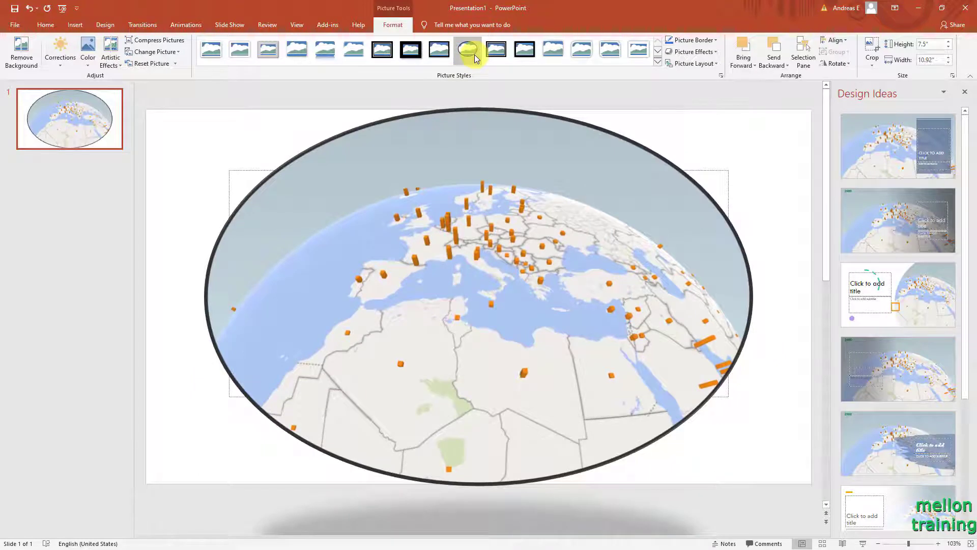
{"action": "left_click", "coordinate": [439, 50]}
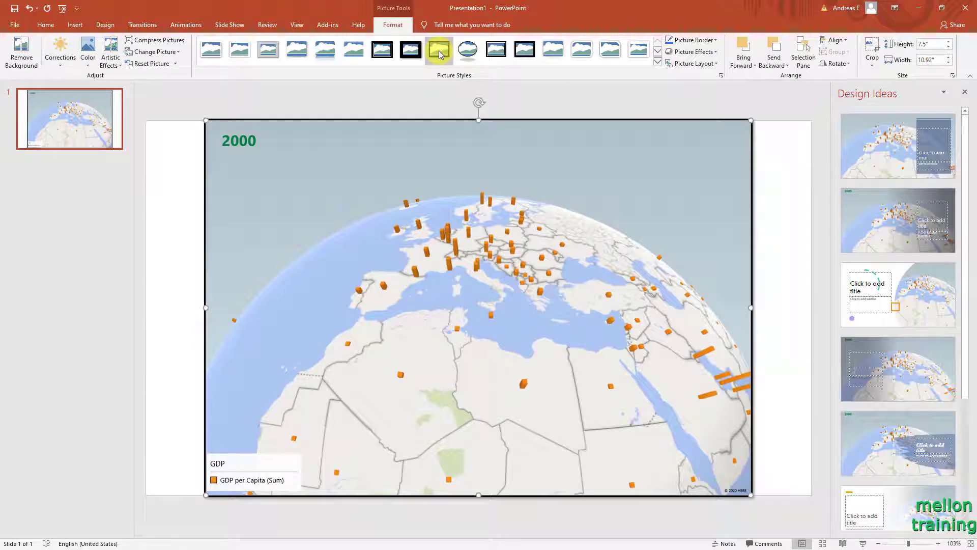
{"action": "right_click", "coordinate": [59, 163]}
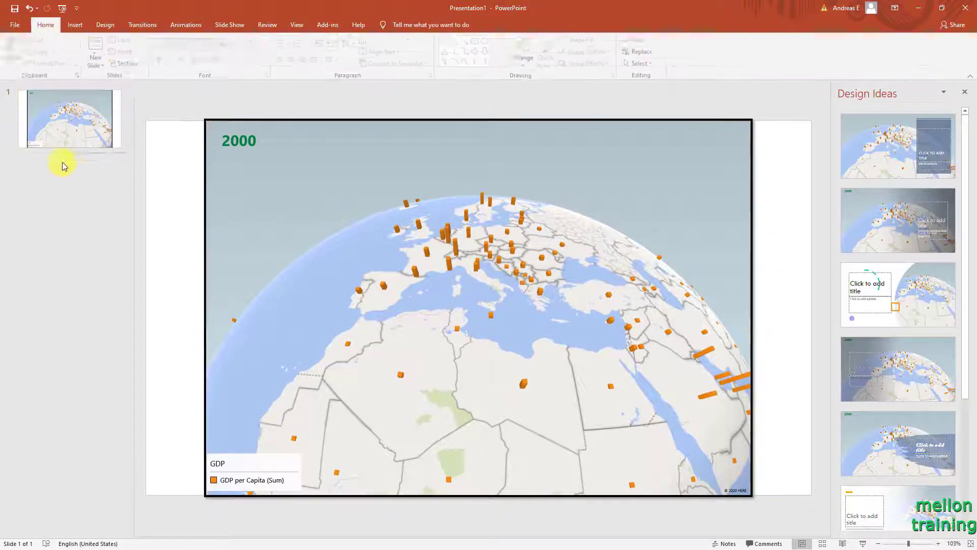
{"action": "left_click", "coordinate": [84, 195]}
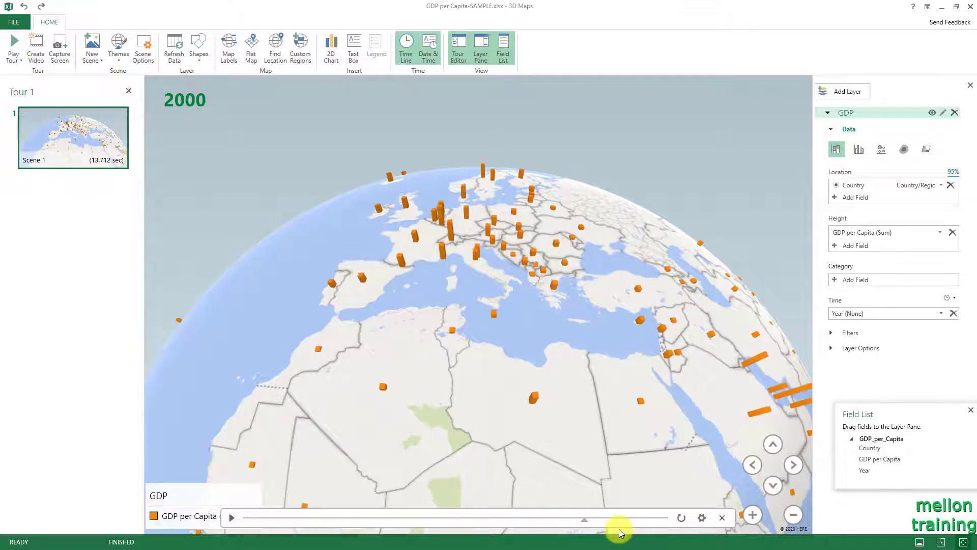
Advance the timeline to 2010, capture the map, and paste it onto slide 2
{"action": "left_click_drag", "start_coordinate": [585, 521], "coordinate": [624, 521]}
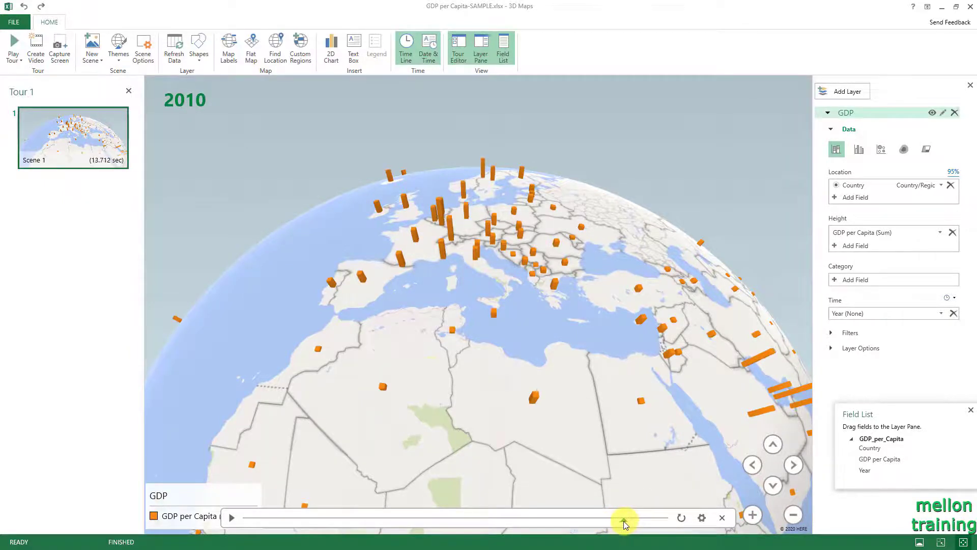
{"action": "left_click", "coordinate": [58, 47]}
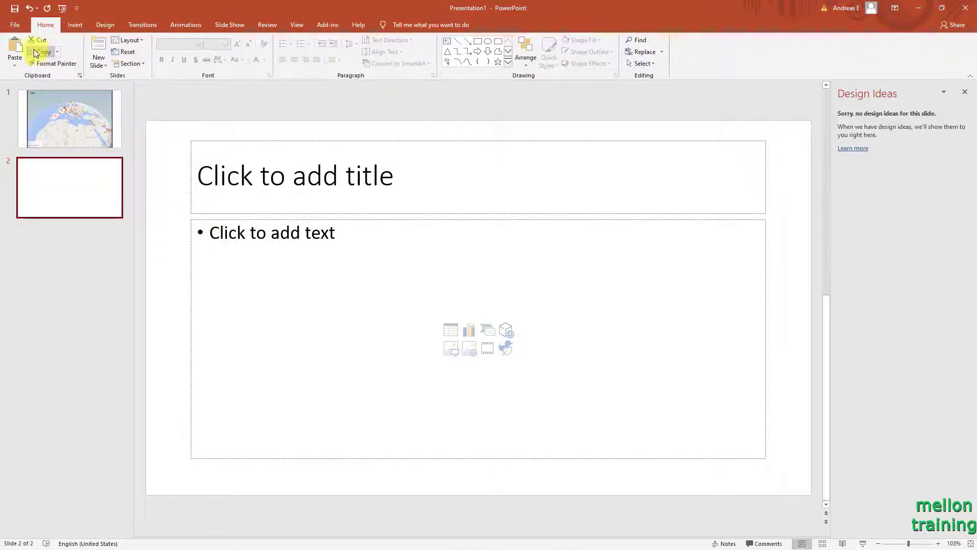
{"action": "left_click", "coordinate": [14, 51]}
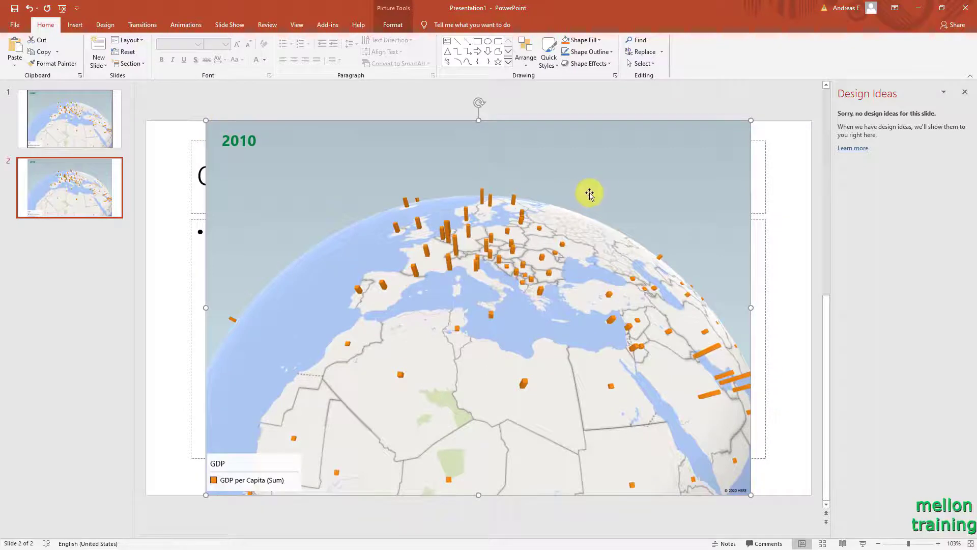
Deselect the 2010 map picture on slide 2
{"action": "left_click", "coordinate": [794, 201]}
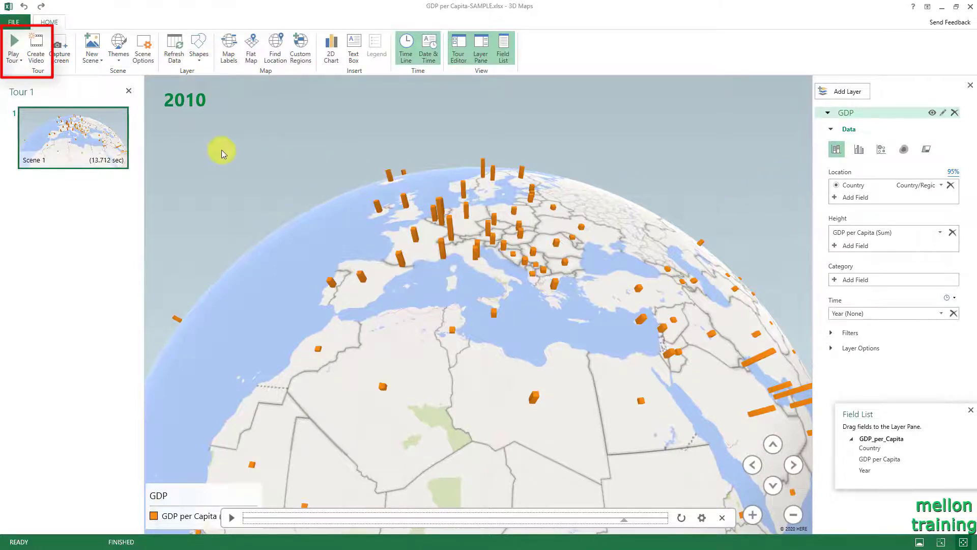
Export the tour as a 360p Quick Export & Mobile video named Tour 1 with a NewOutroMusic.mp3 soundtrack
{"action": "left_click", "coordinate": [35, 49]}
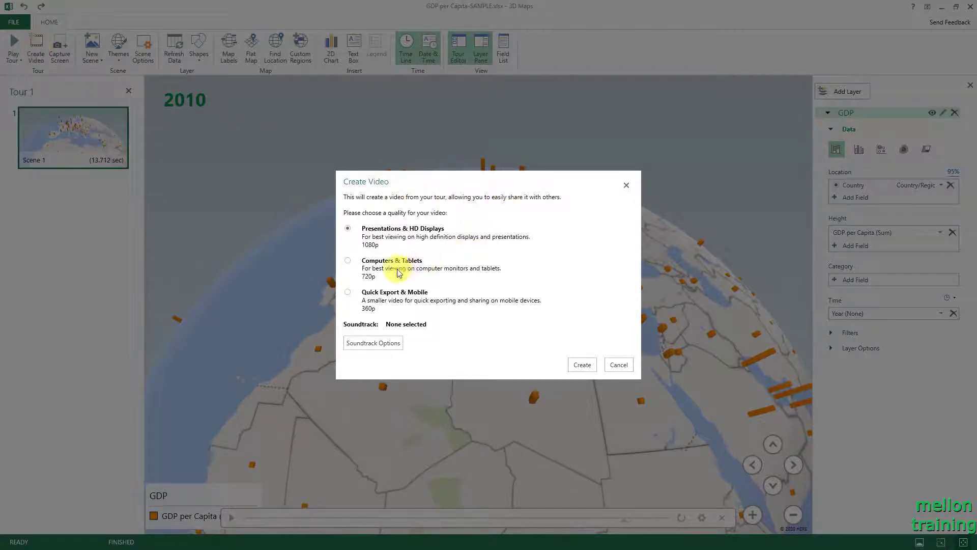
{"action": "left_click", "coordinate": [348, 293]}
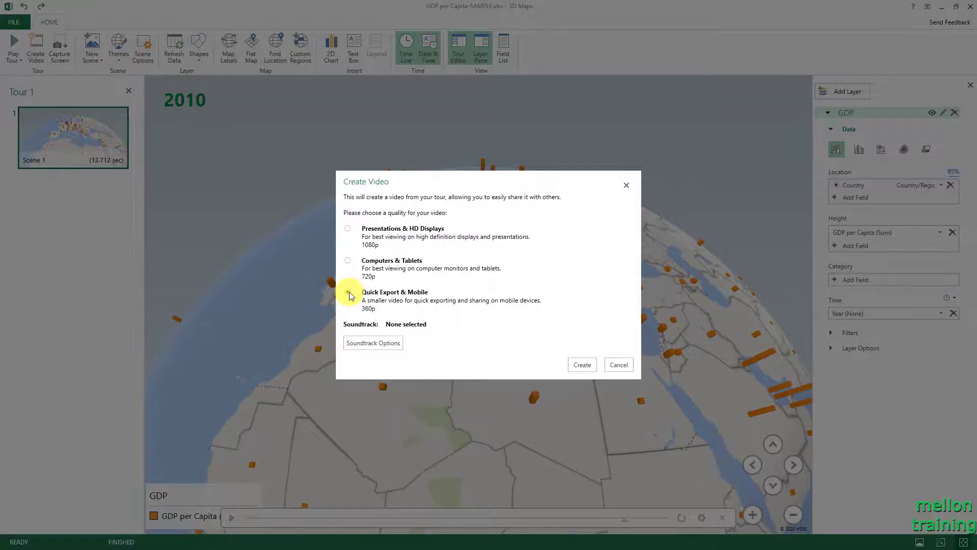
{"action": "left_click", "coordinate": [377, 344]}
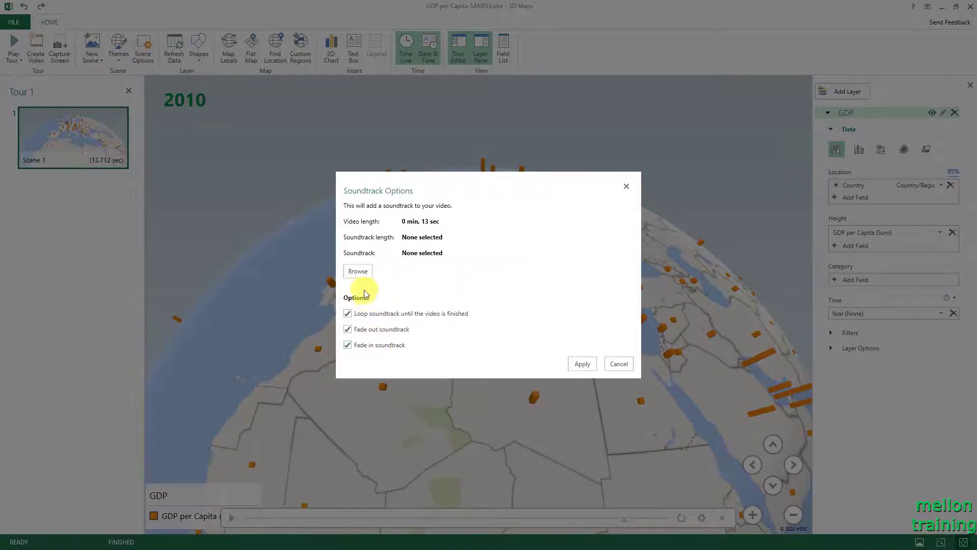
{"action": "left_click", "coordinate": [358, 271]}
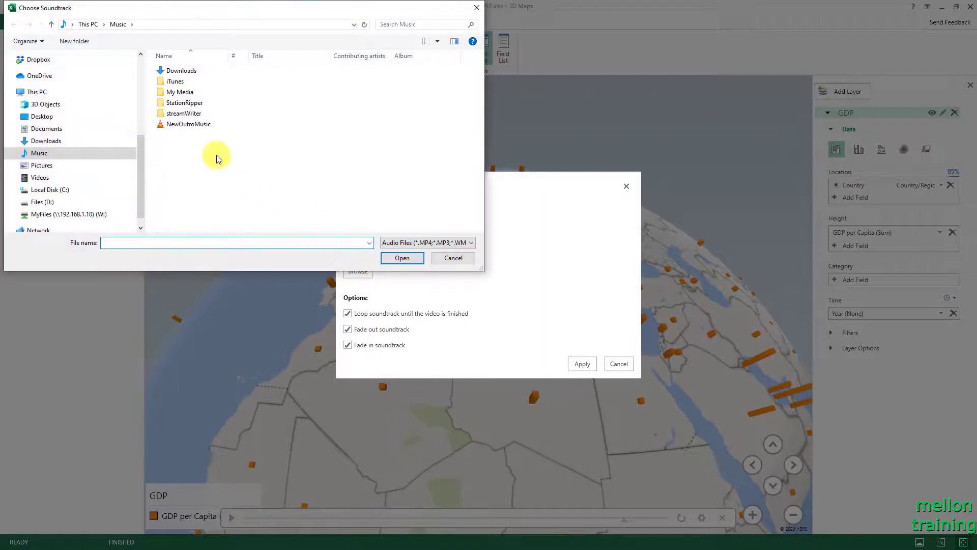
{"action": "double_click", "coordinate": [201, 125]}
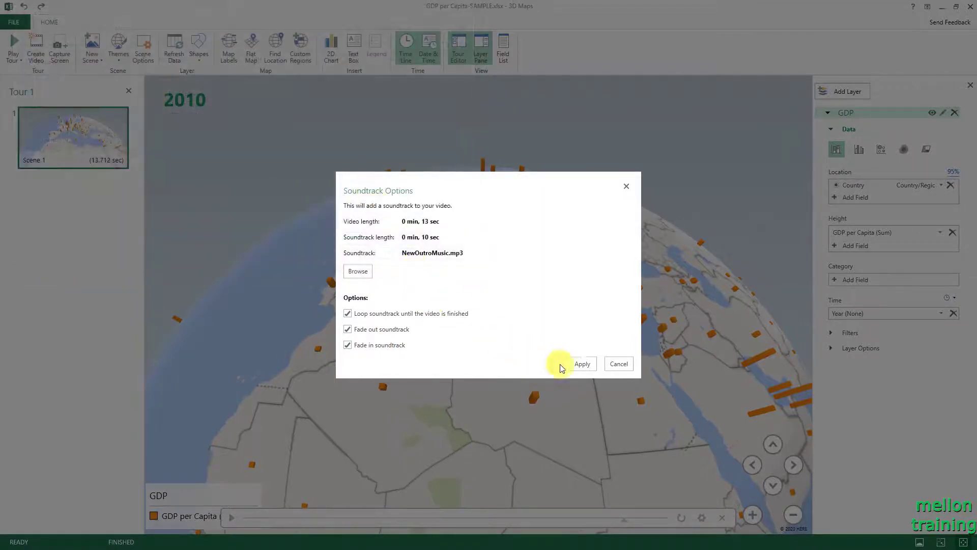
{"action": "left_click", "coordinate": [582, 363]}
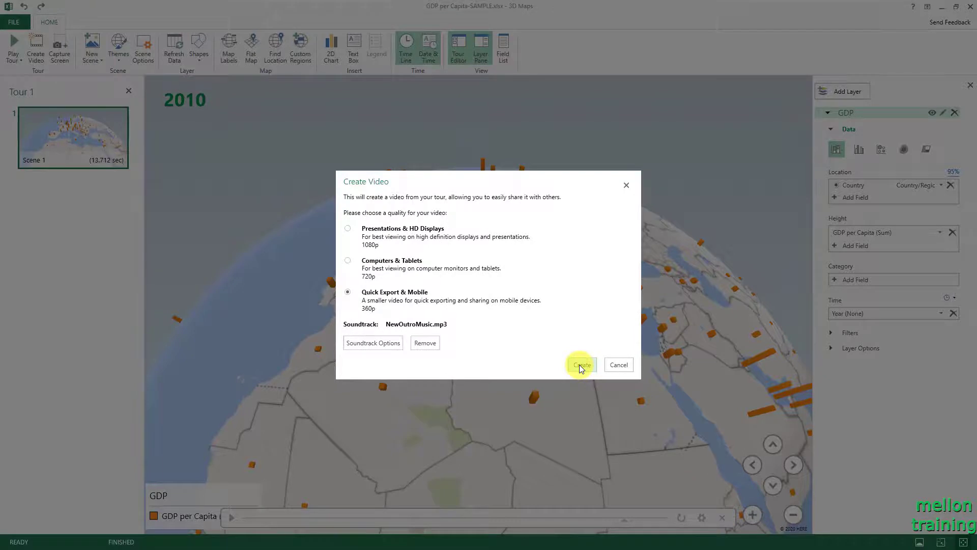
{"action": "left_click", "coordinate": [581, 364]}
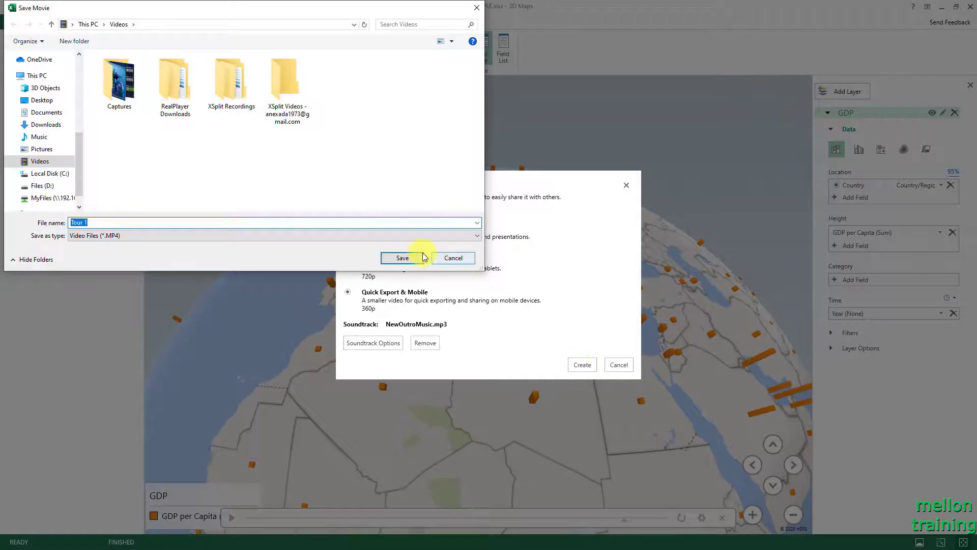
{"action": "left_click", "coordinate": [402, 258]}
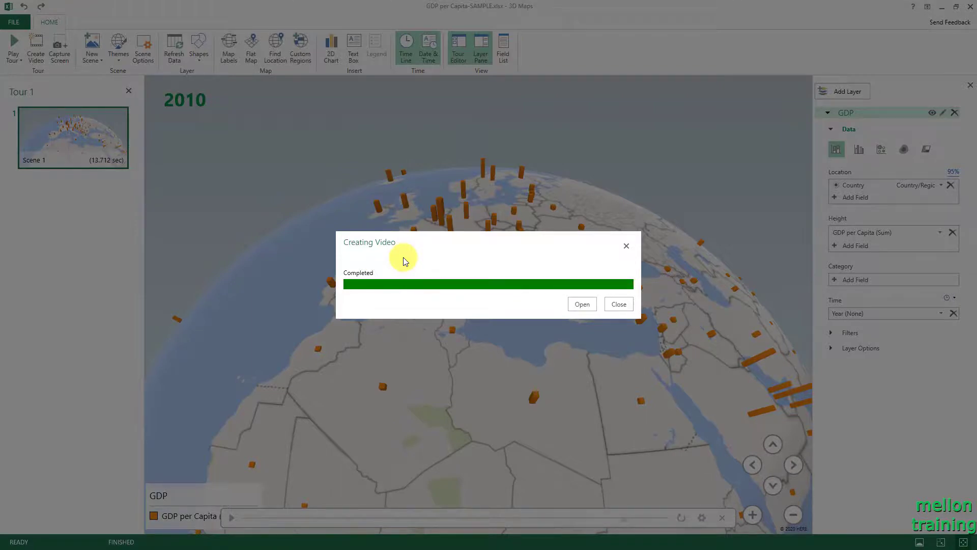
Play the finished Tour 1 video in Movies & TV, starting from 1920
{"action": "left_click", "coordinate": [582, 305]}
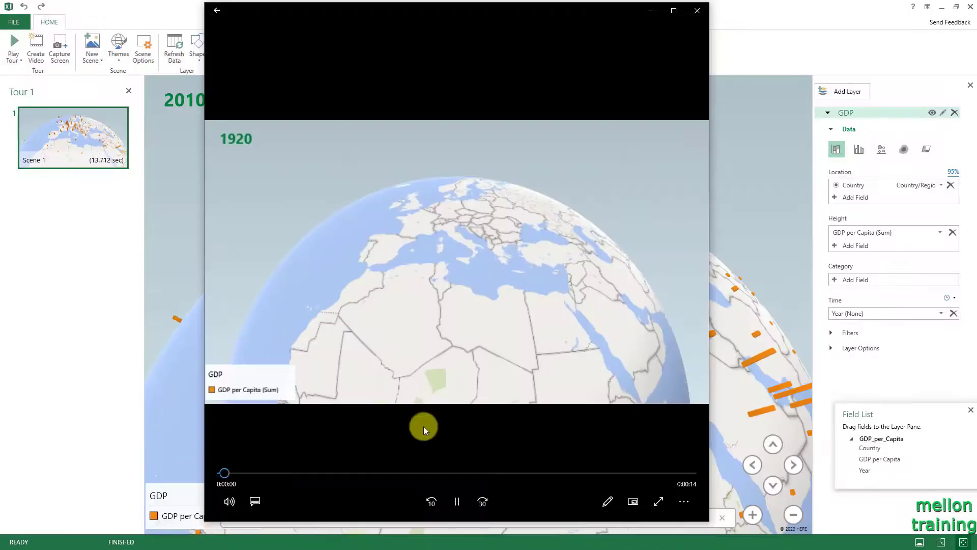